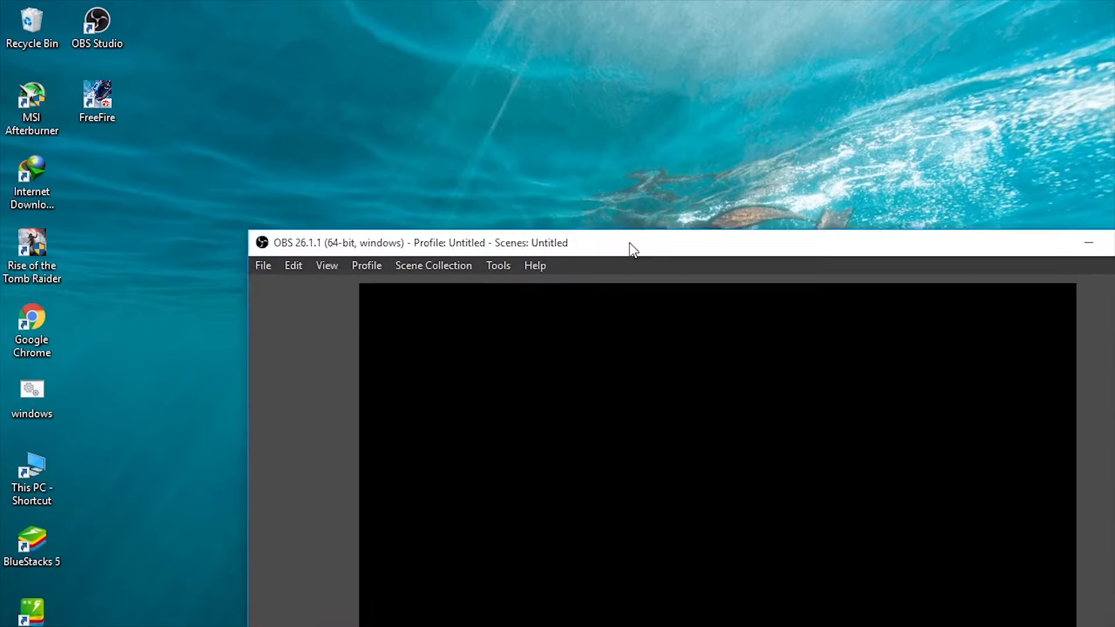
Reposition the program window on the desktop and open the Output settings
left_click_drag(630, 243, 444, 19)
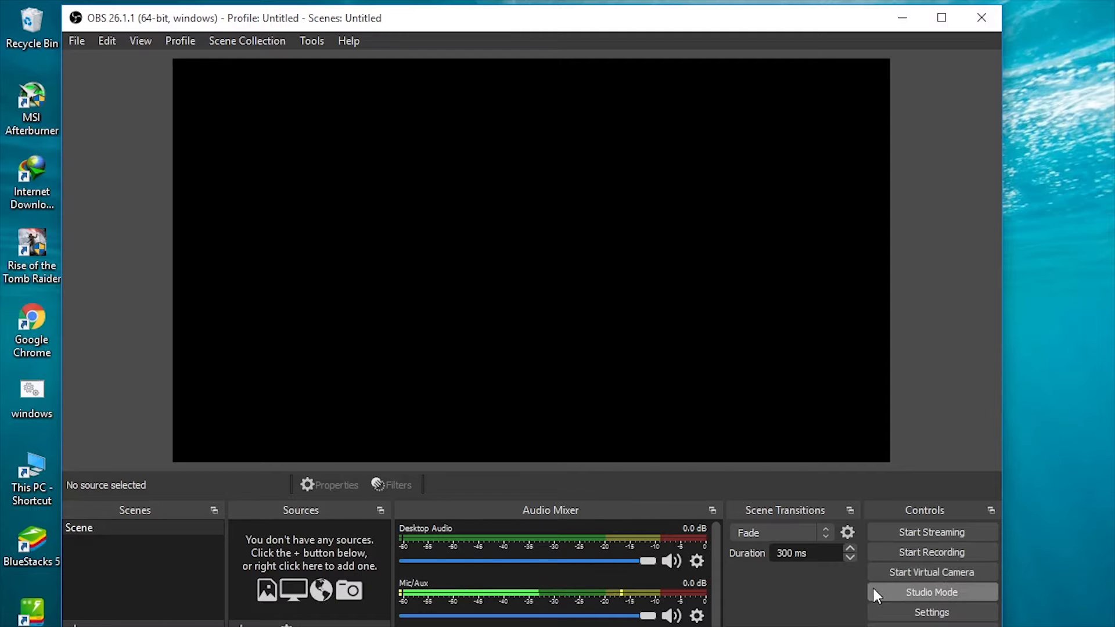
left_click(899, 588)
left_click(926, 590)
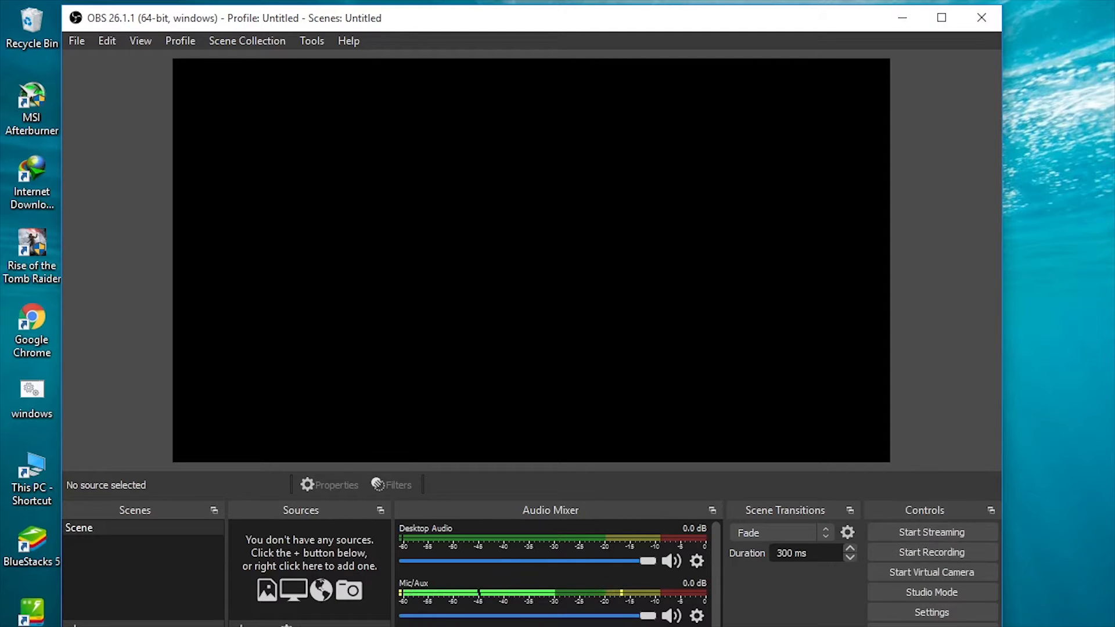
left_click(935, 616)
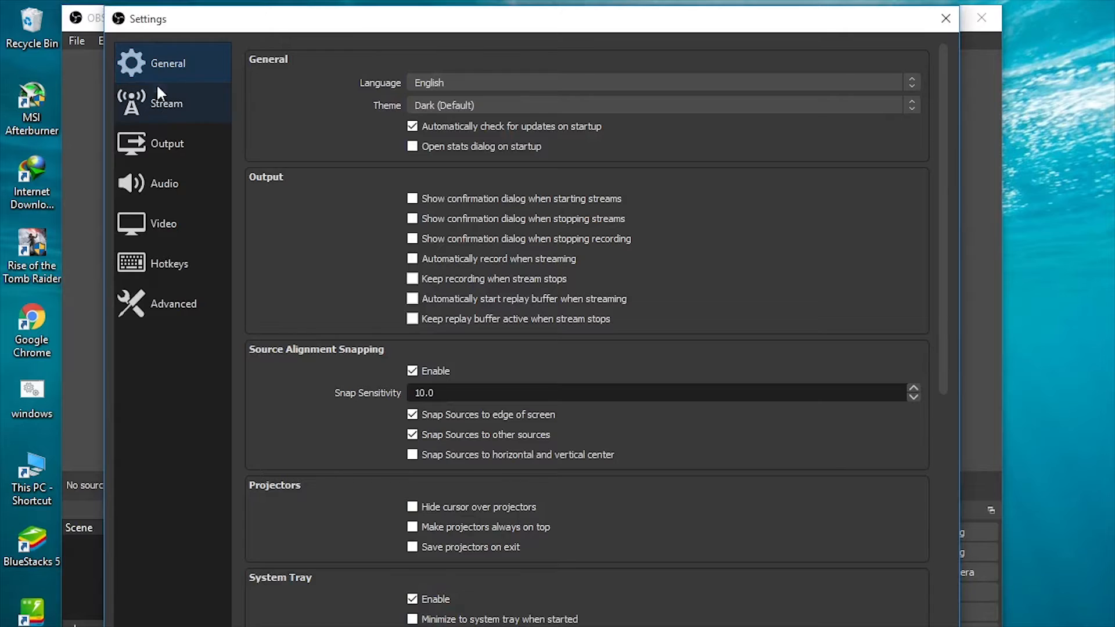
left_click(158, 152)
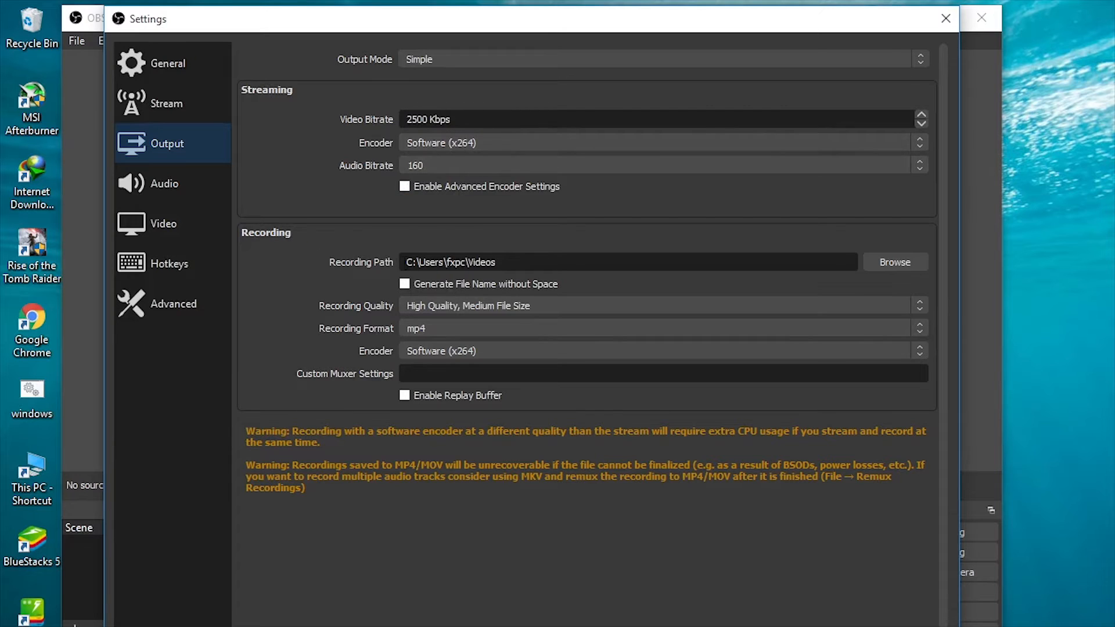
Check the folder selection for the recording path, leaving the directory as it is
left_click(330, 263)
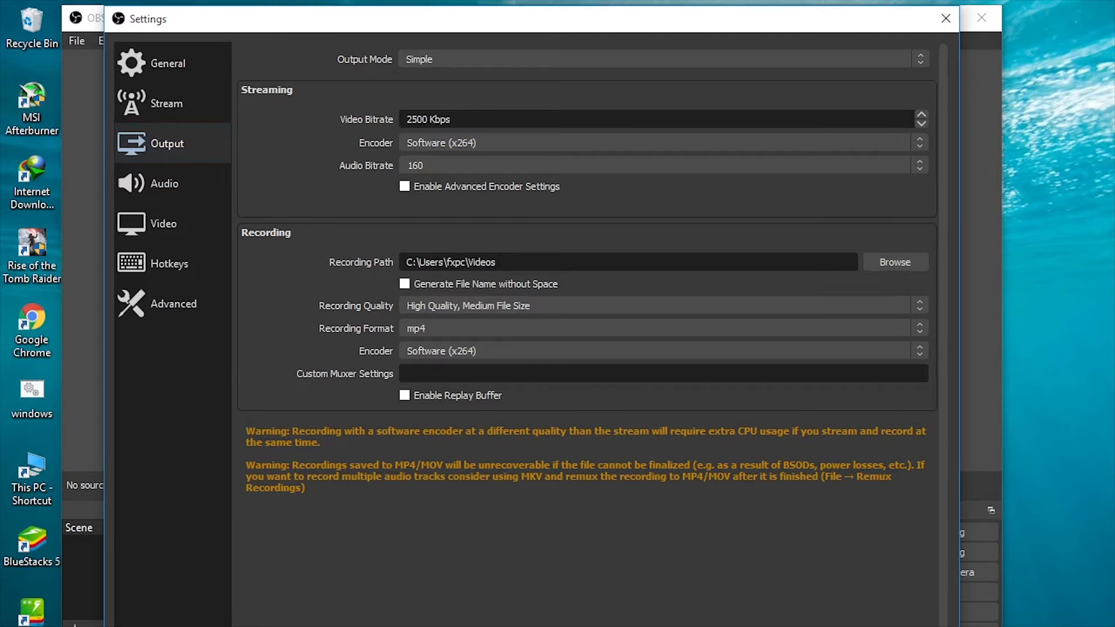
left_click(891, 261)
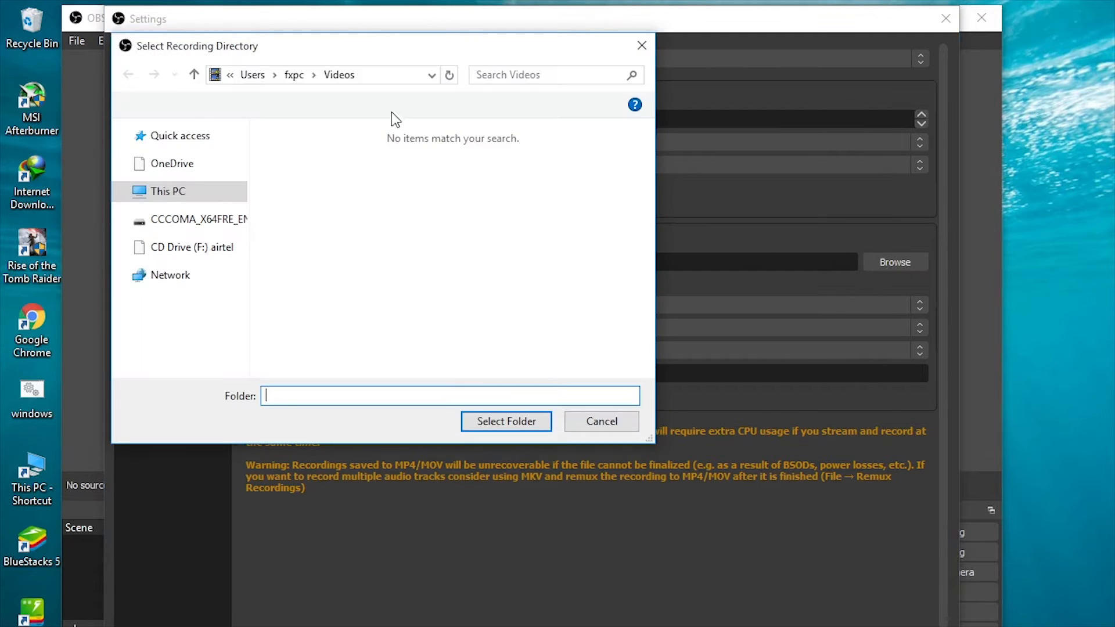
left_click(642, 47)
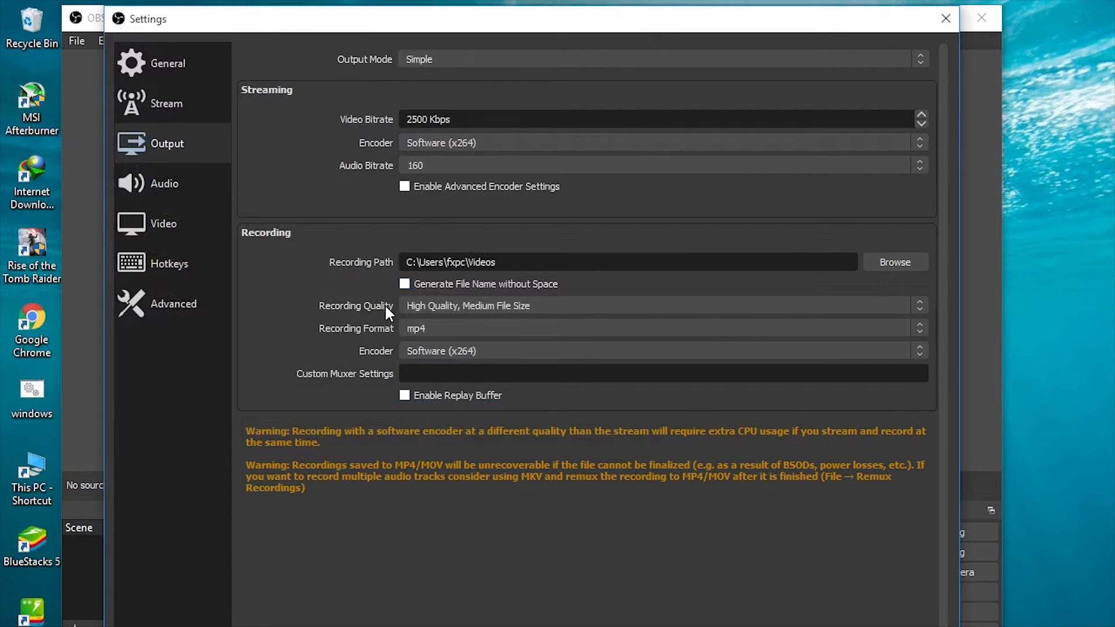
Choose High Quality, Medium File Size as the recording quality
left_click(442, 308)
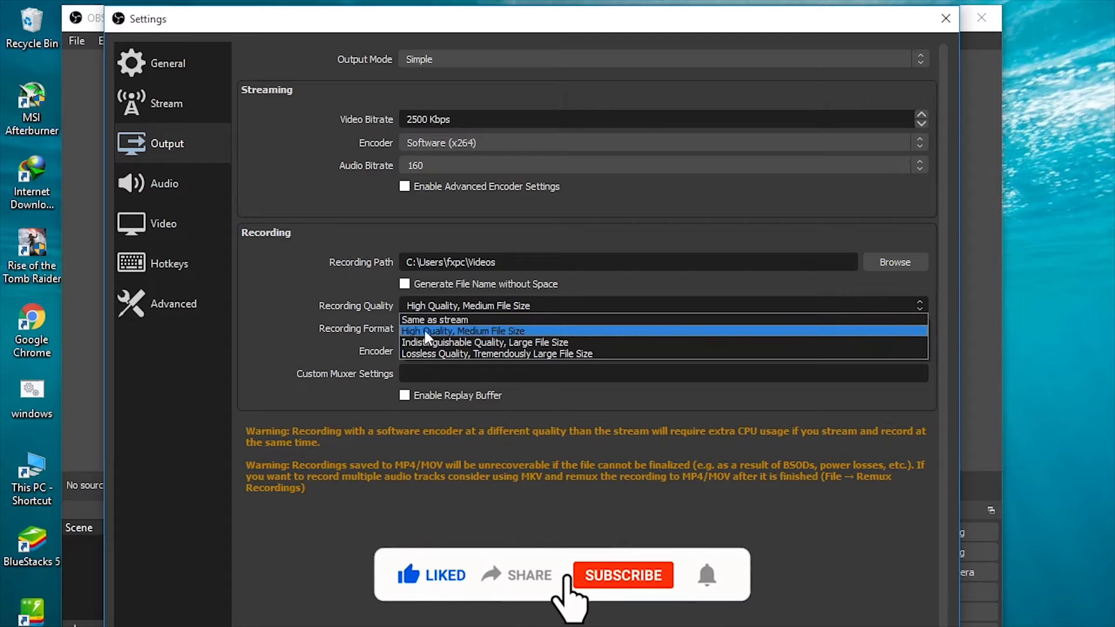
left_click(463, 332)
left_click(465, 306)
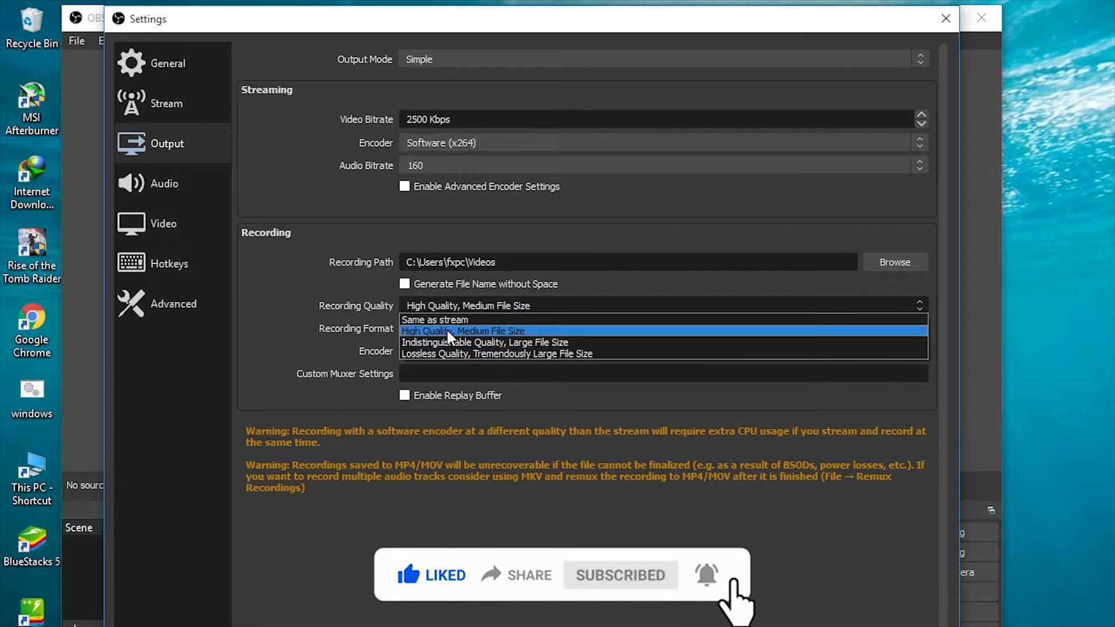
left_click(447, 332)
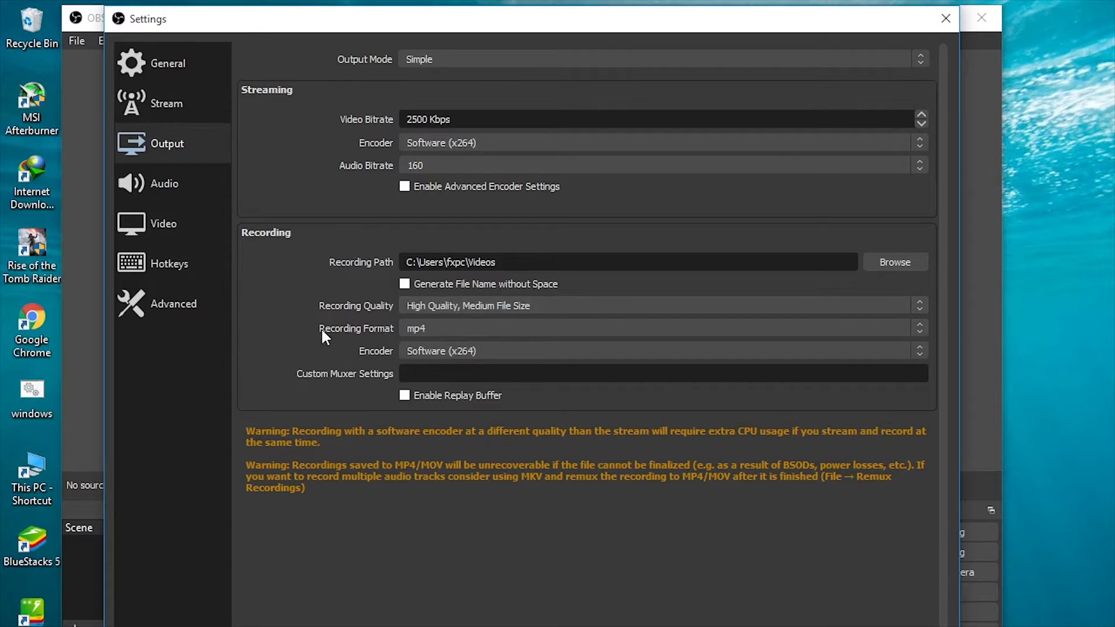
Set the recording format to mp4 and the recording encoder to Software (x264)
left_click(427, 330)
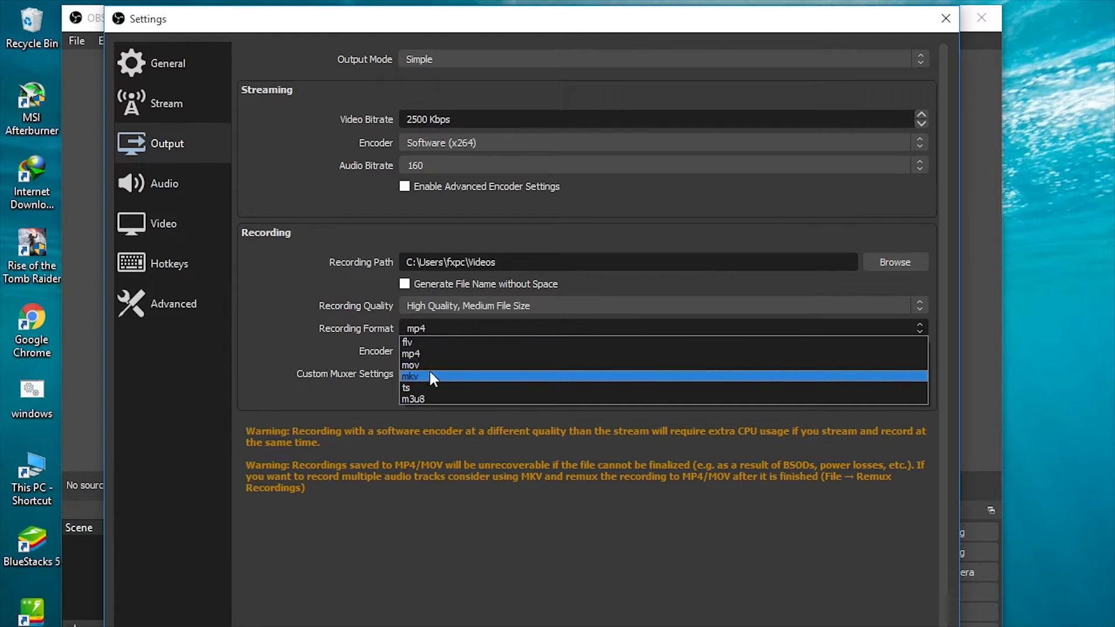
left_click(434, 355)
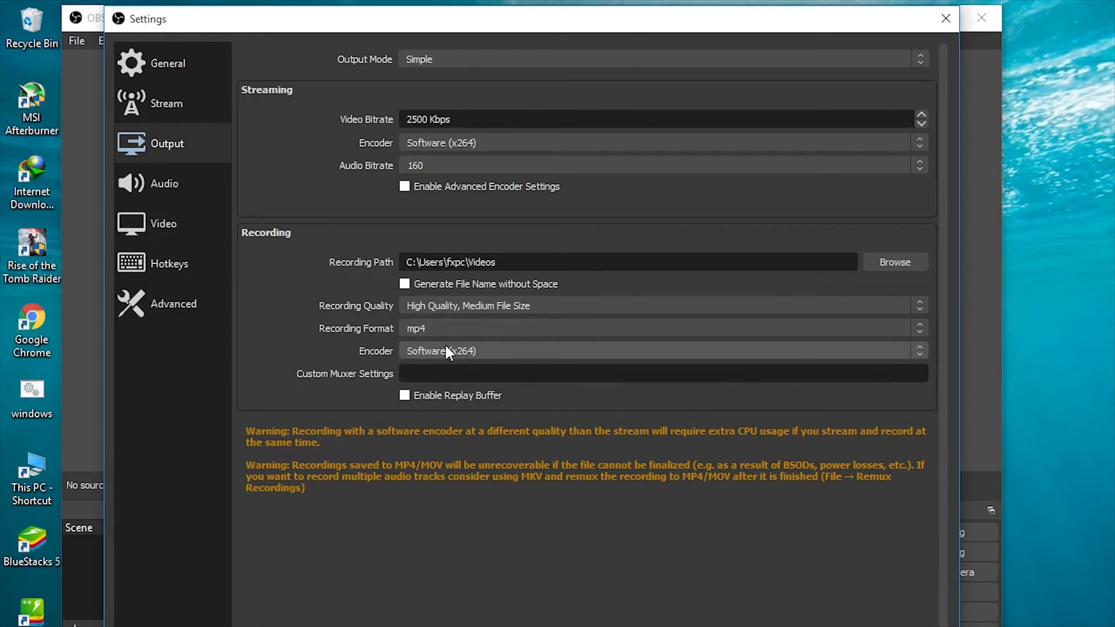
left_click(446, 346)
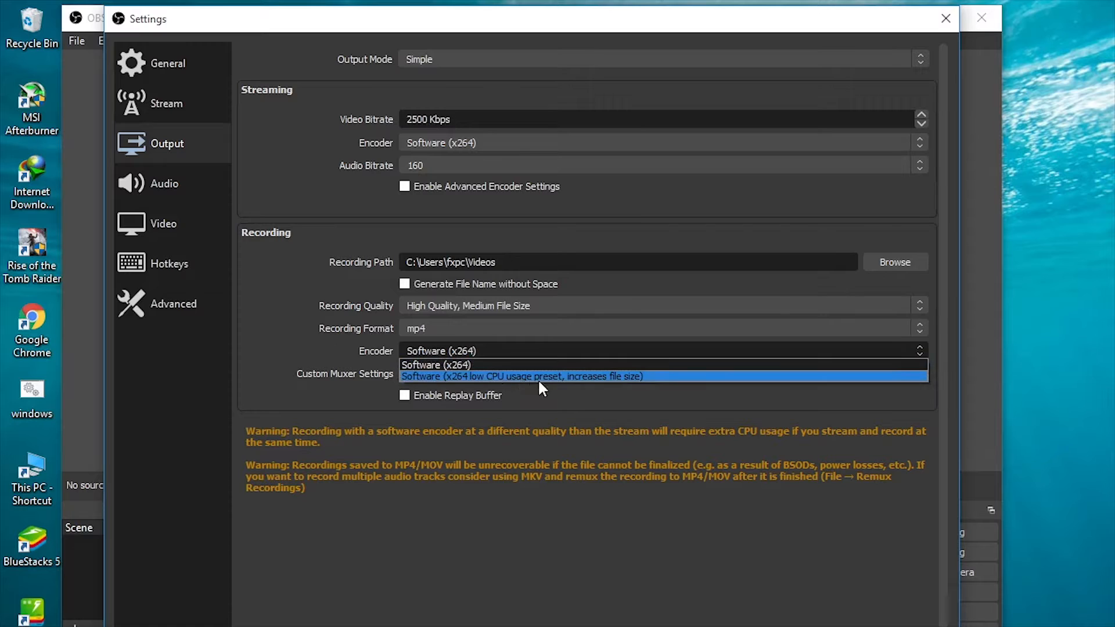
left_click(442, 363)
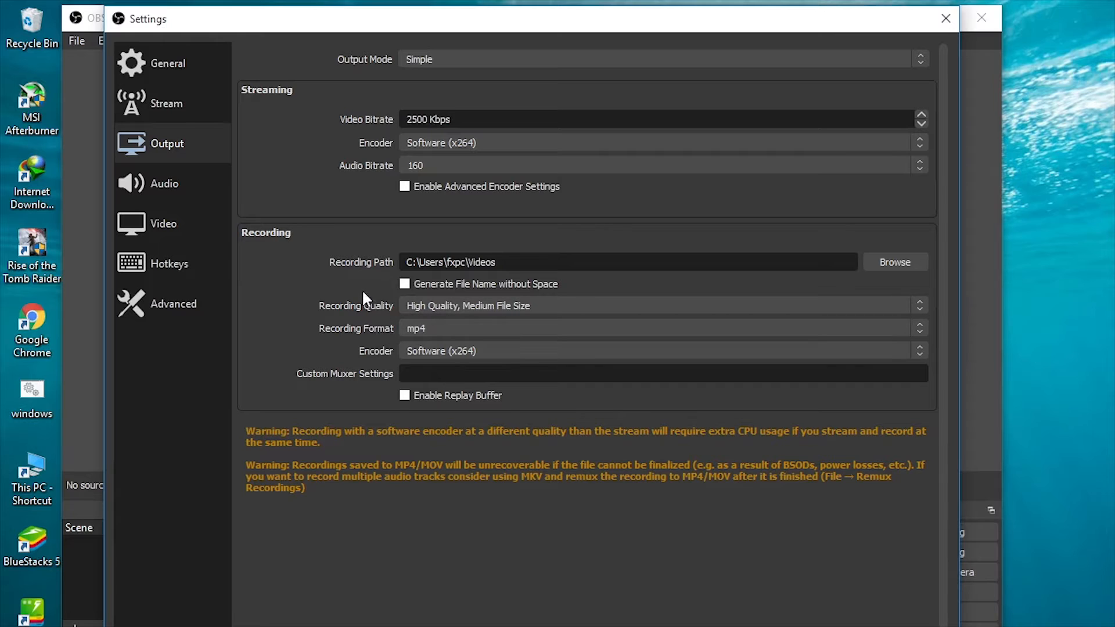
Set Mic/Auxiliary Audio to Microphone (Realtek High Definition Audio) in the audio settings and close the settings
left_click(151, 186)
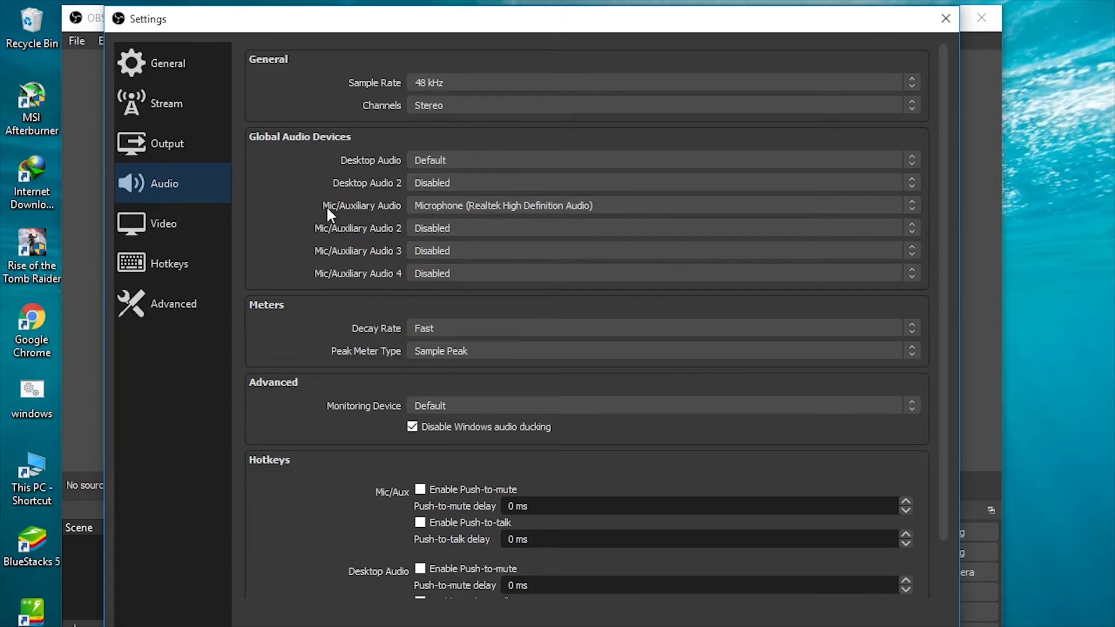
left_click(490, 206)
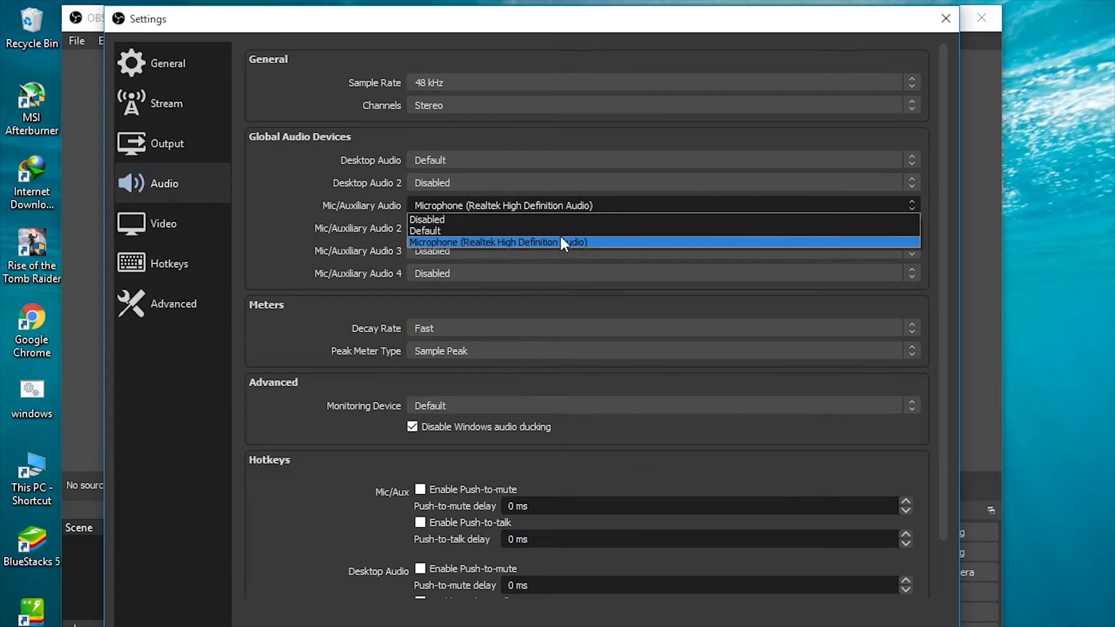
left_click(542, 242)
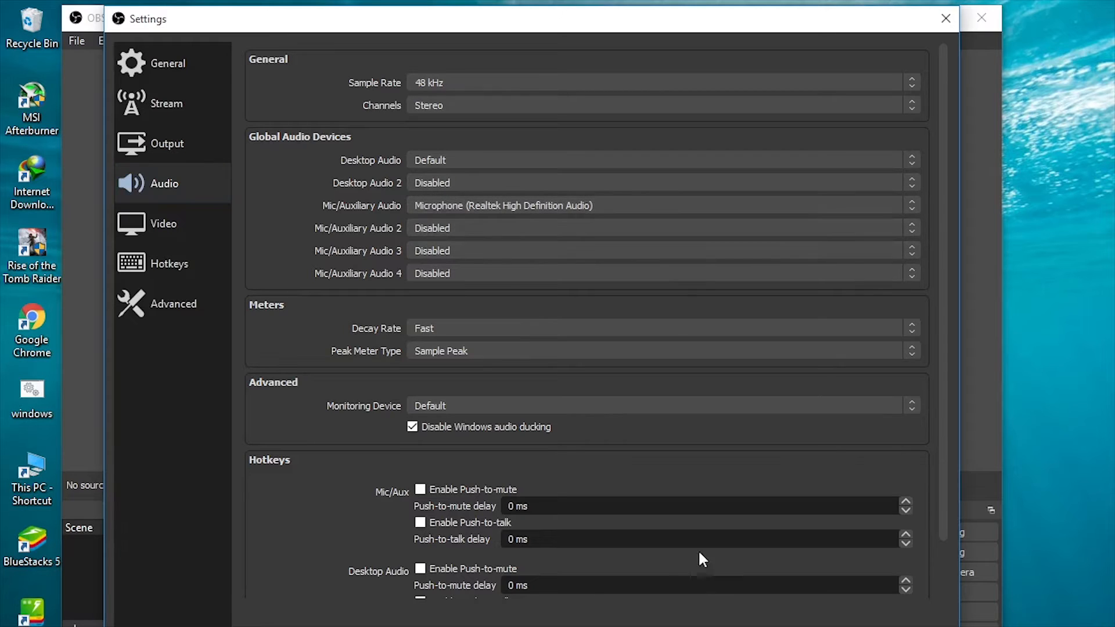
left_click(761, 626)
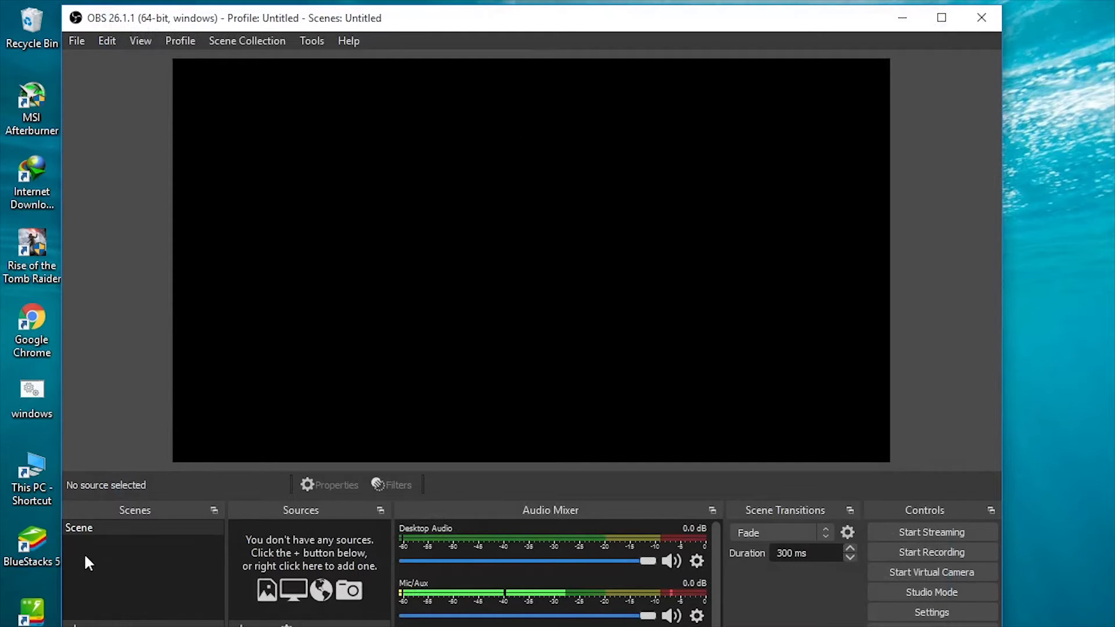
Add a new Display Capture source for Display 1 to the scene, with cursor capture enabled
left_click(77, 526)
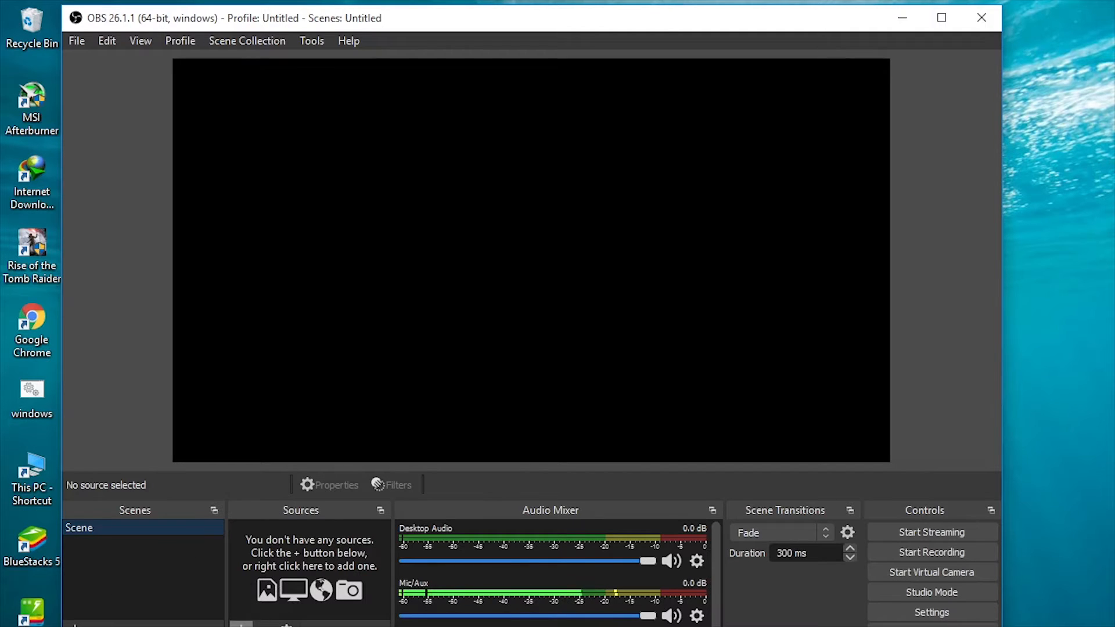
left_click(241, 623)
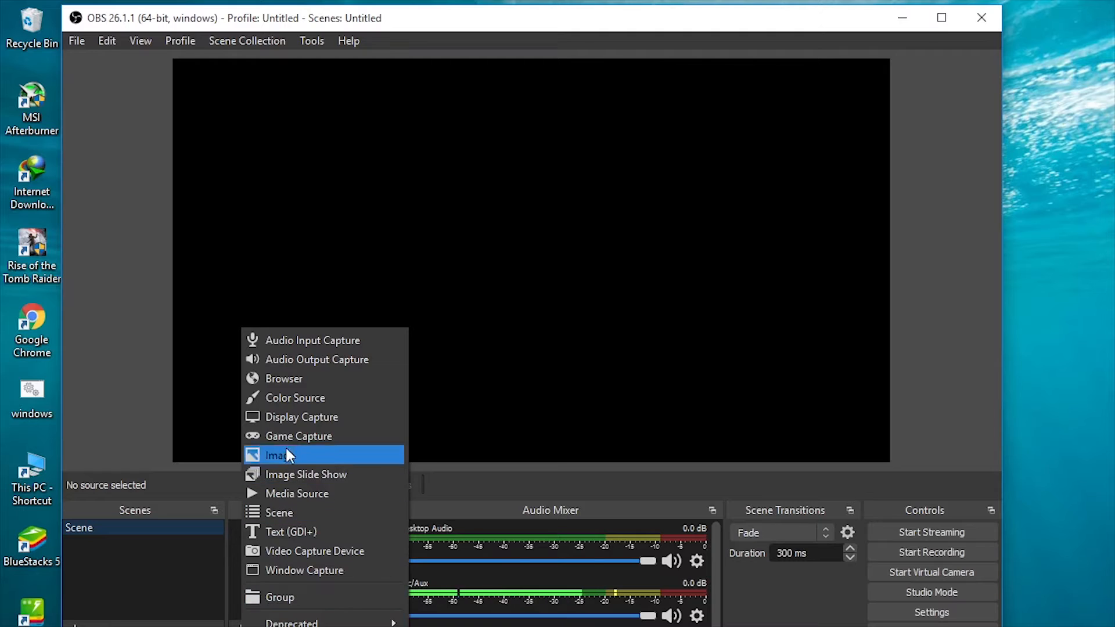
left_click(298, 417)
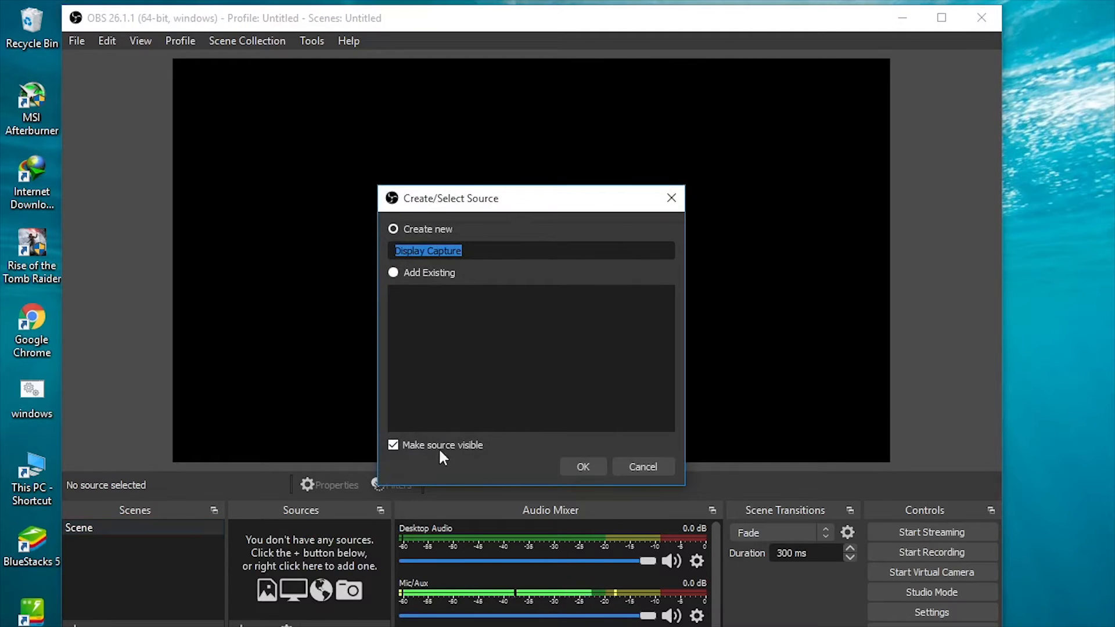
left_click(575, 466)
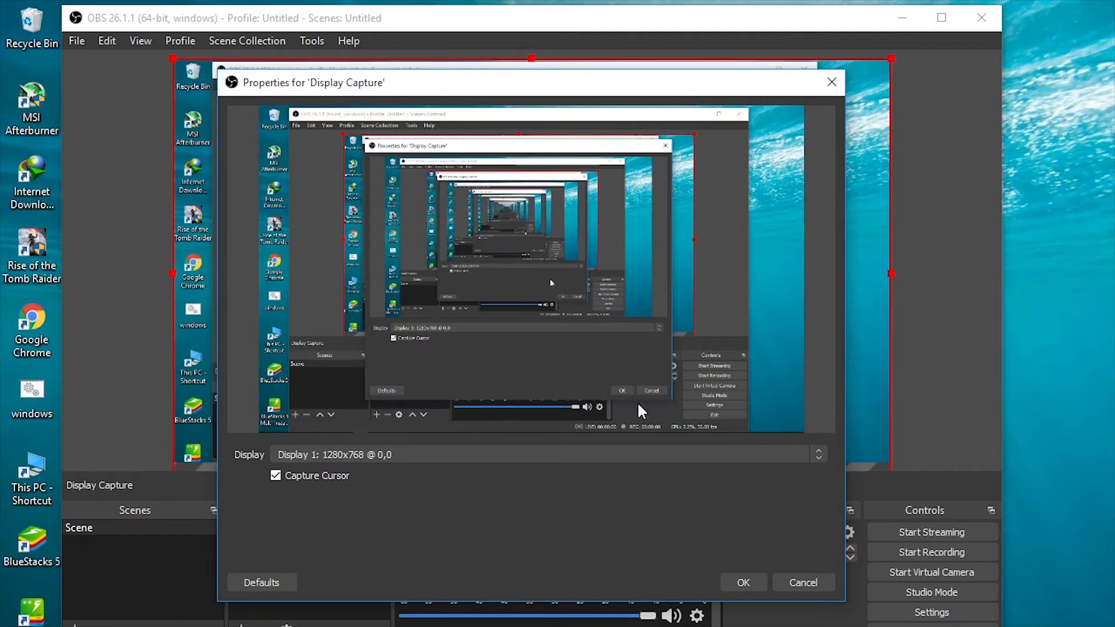
left_click(755, 578)
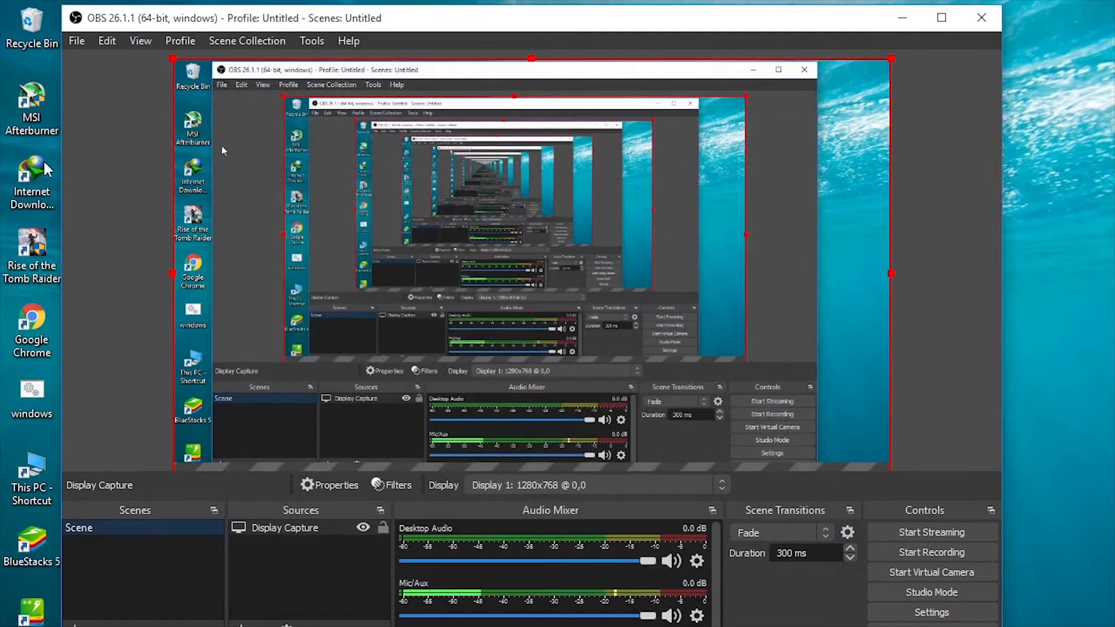
Add a new Audio Input Capture source that uses the Microphone (Realtek High Definition Audio) device
mouse_move(534, 23)
left_mouse_down()
mouse_move(829, 80)
mouse_move(410, 63)
mouse_move(505, 30)
mouse_move(542, 25)
mouse_move(538, 33)
left_mouse_up()
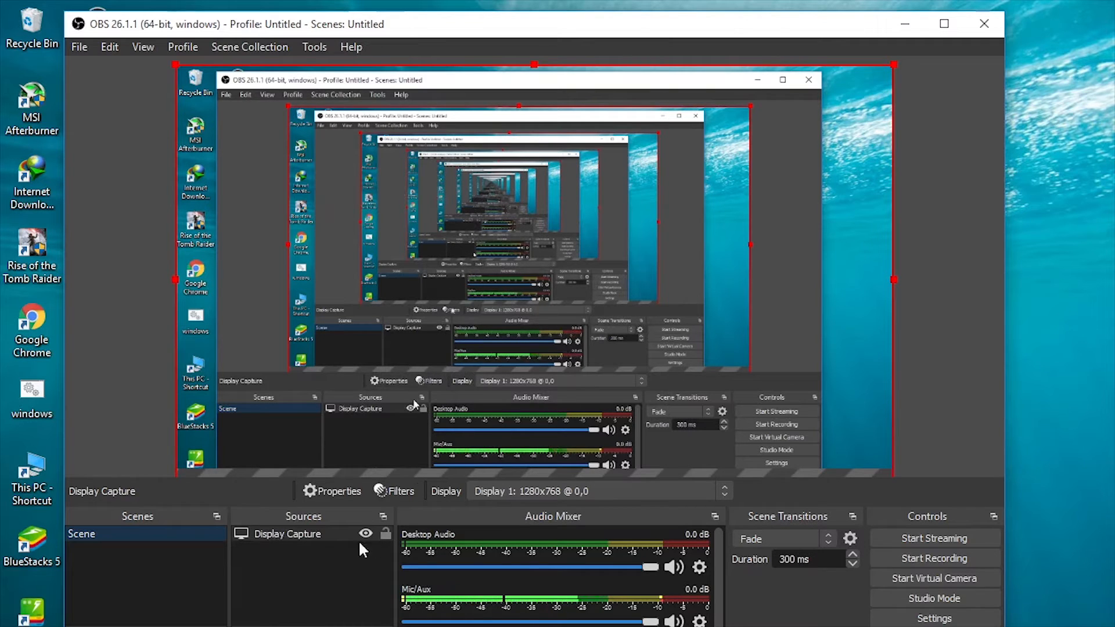
left_click(242, 626)
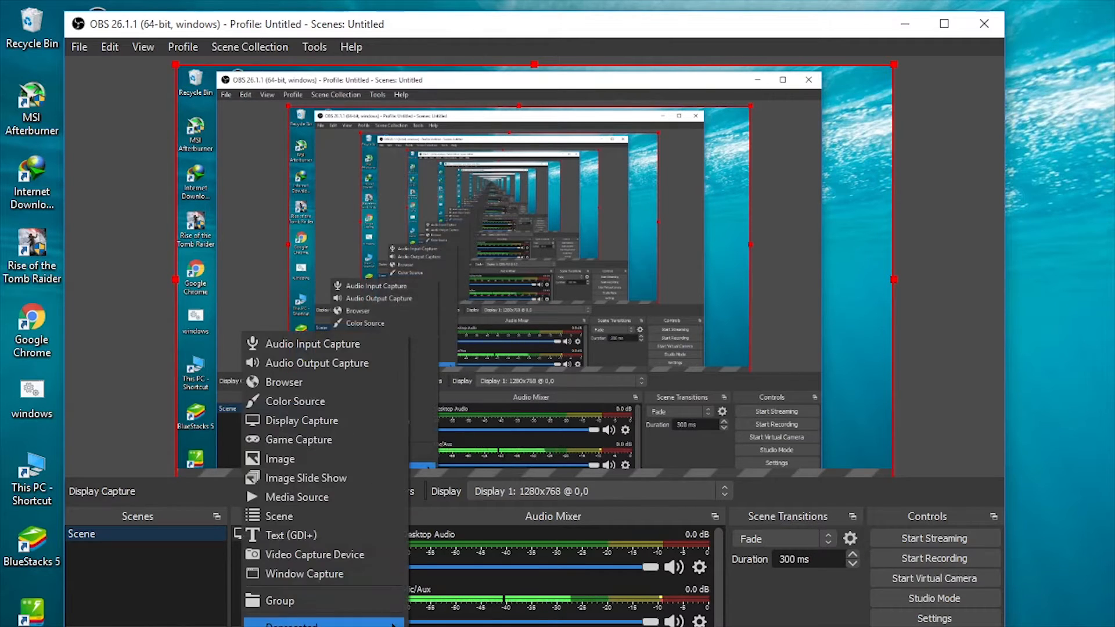
left_click(318, 343)
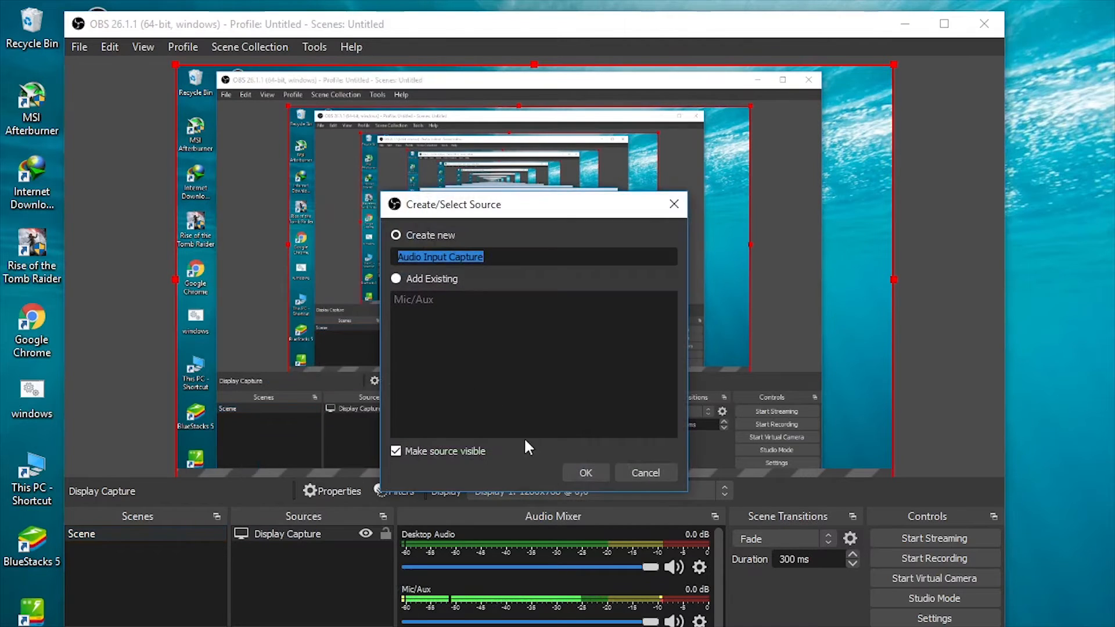
left_click(585, 471)
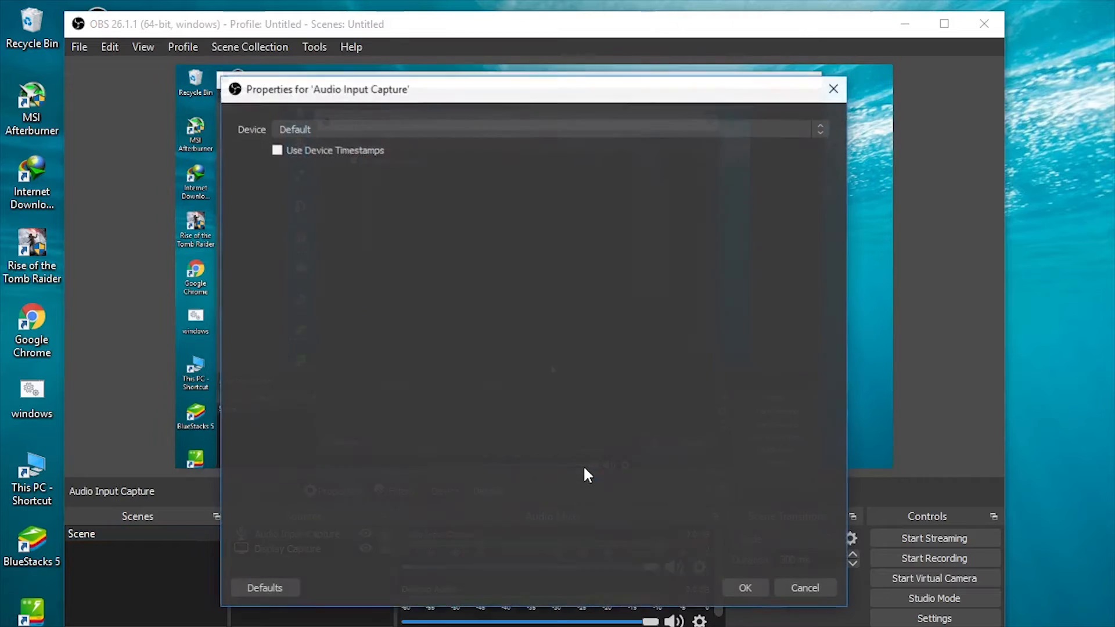
left_click(399, 123)
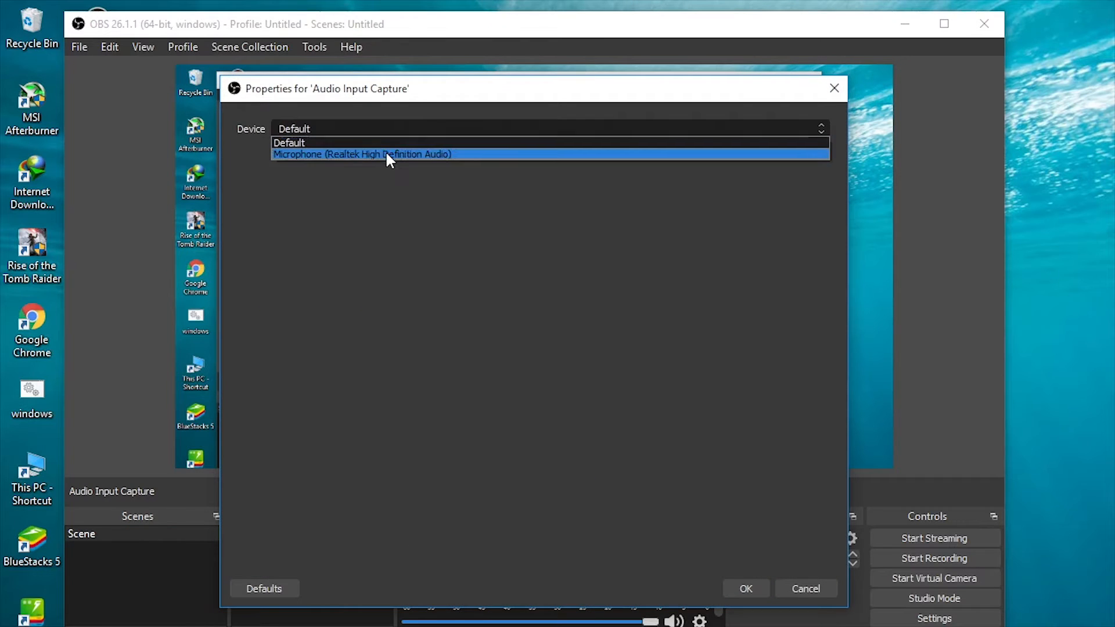
left_click(385, 152)
left_click(424, 131)
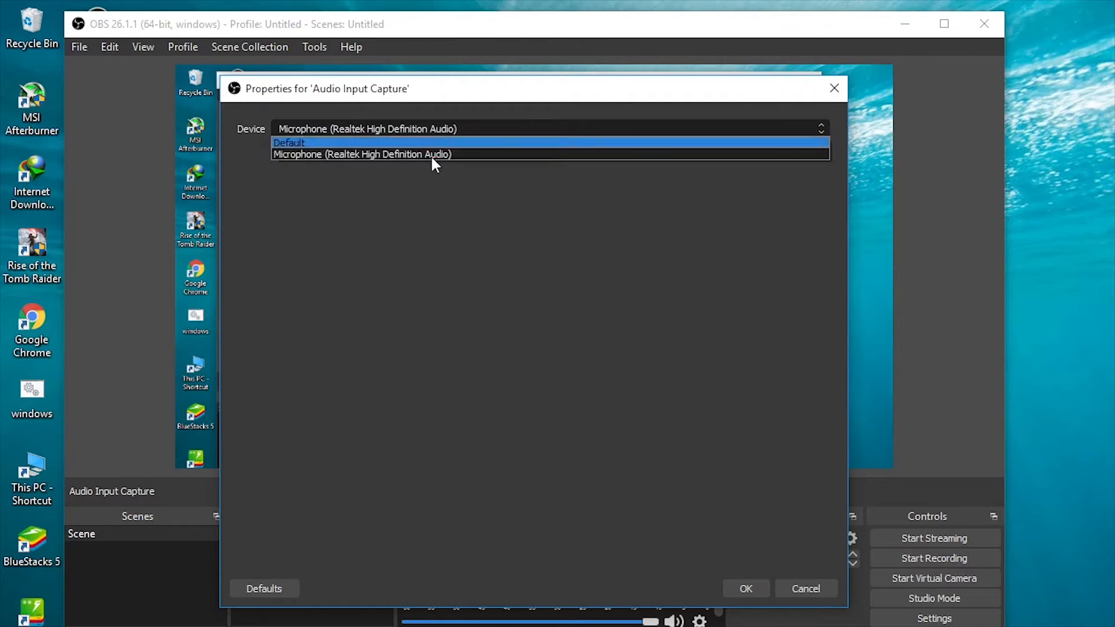
left_click(747, 588)
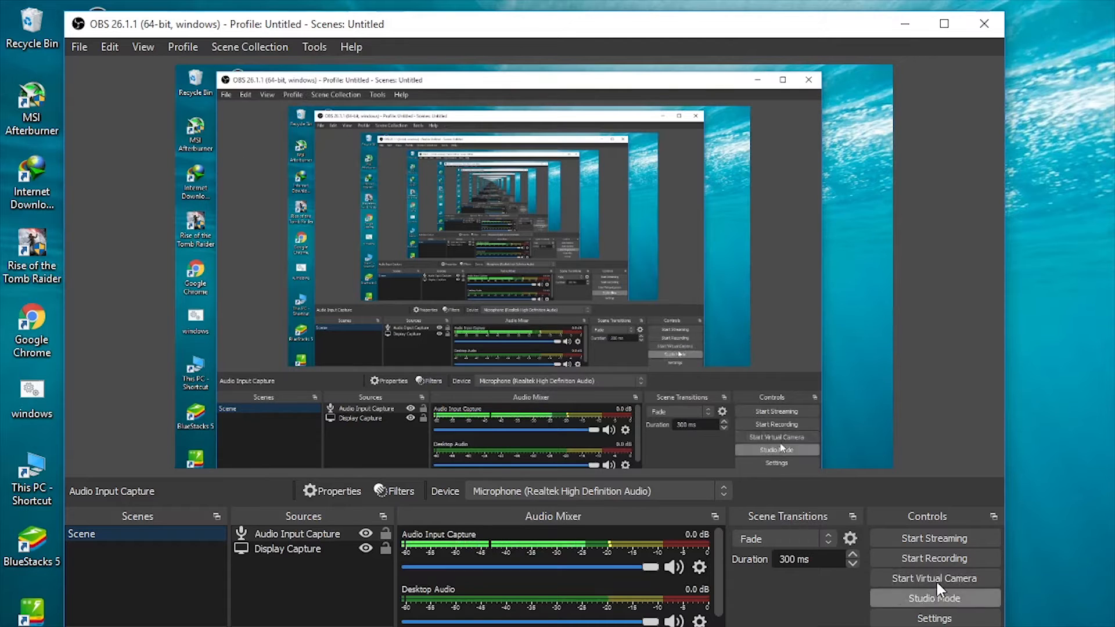
Lock the Audio Input Capture and Display Capture sources
left_click_drag(710, 33, 708, 25)
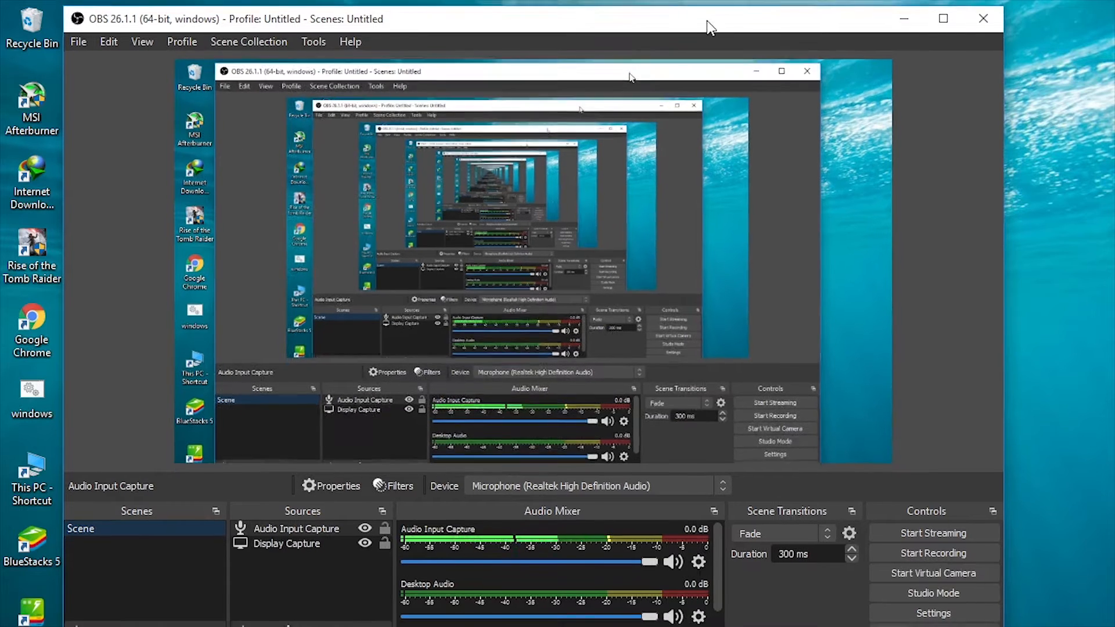
left_click(381, 535)
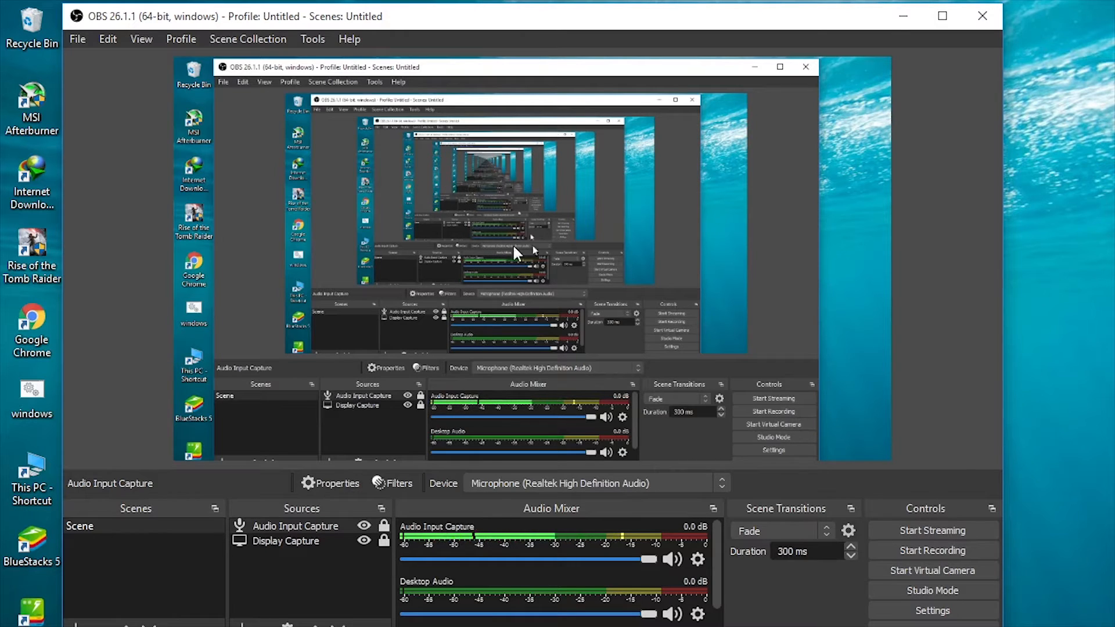
mouse_move(389, 35)
left_mouse_down()
mouse_move(389, 64)
mouse_move(383, 47)
left_mouse_up()
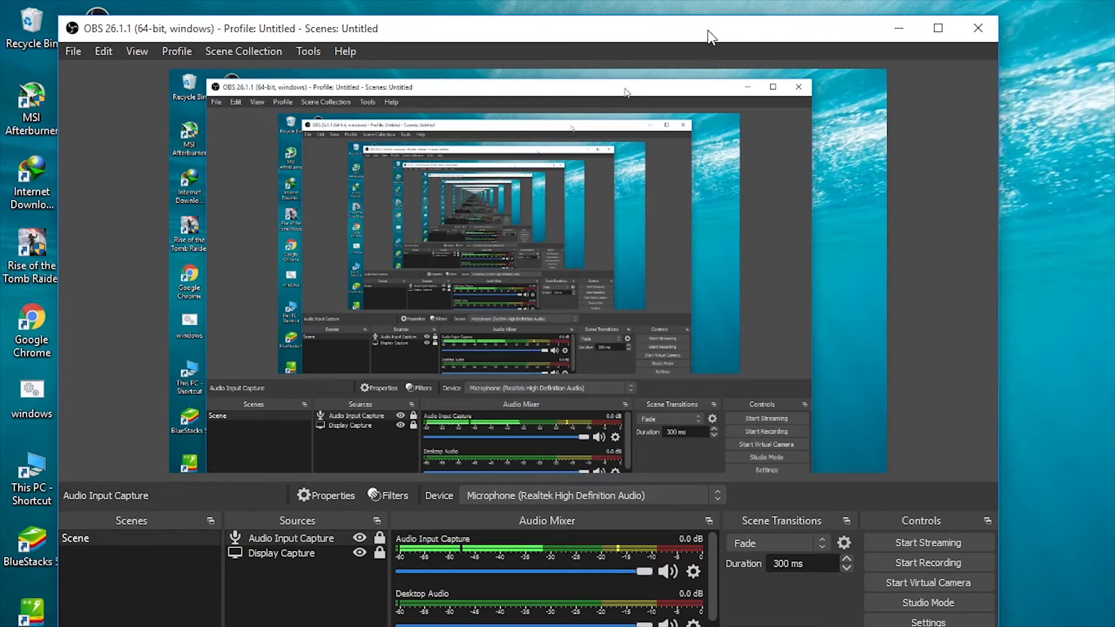
Open the settings and examine the stream service and the streaming video bitrate in the output settings
left_click_drag(708, 35, 723, 34)
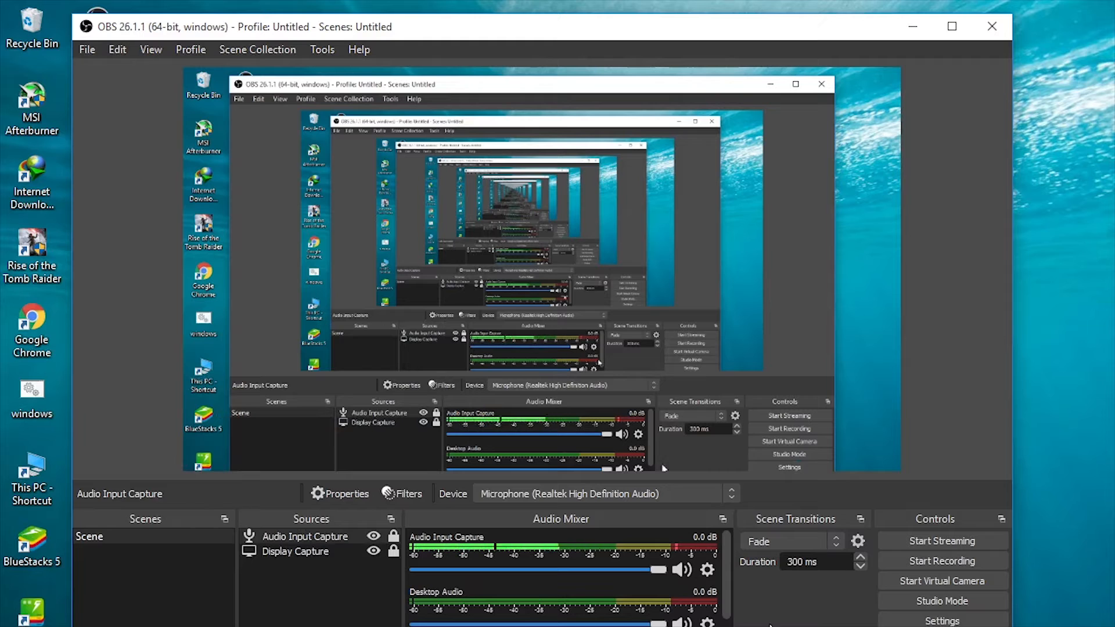
left_click(906, 622)
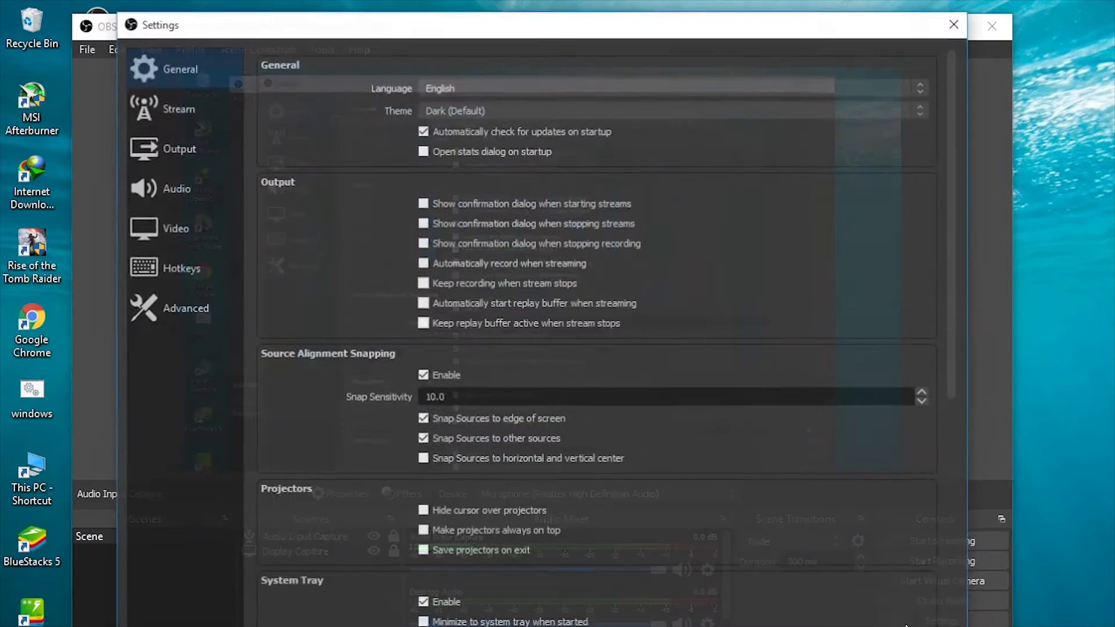
left_click(185, 119)
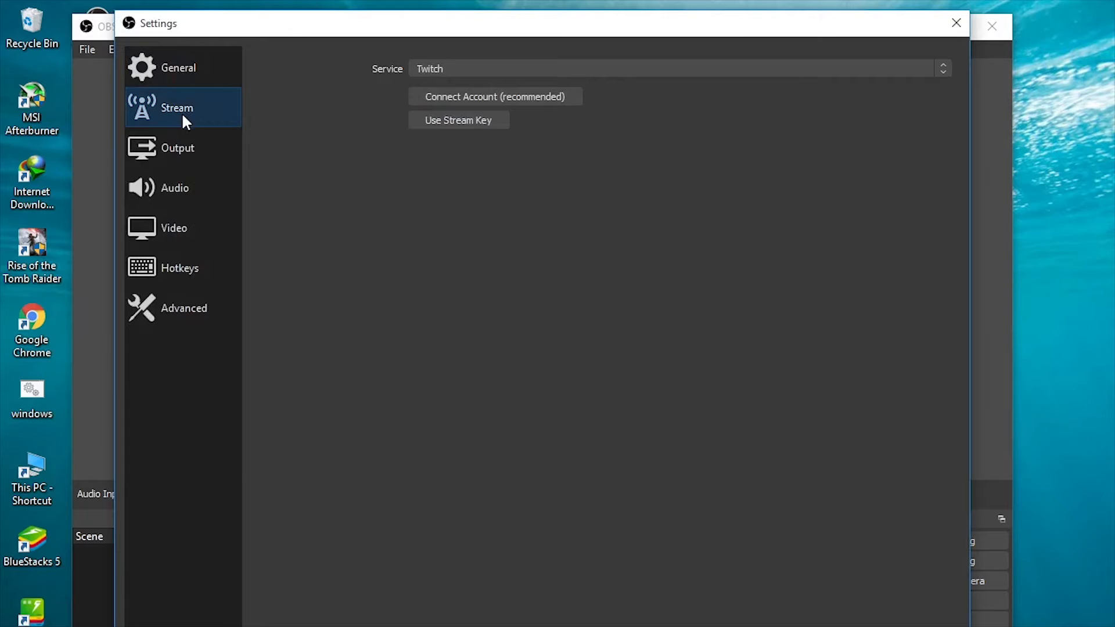
left_click(174, 165)
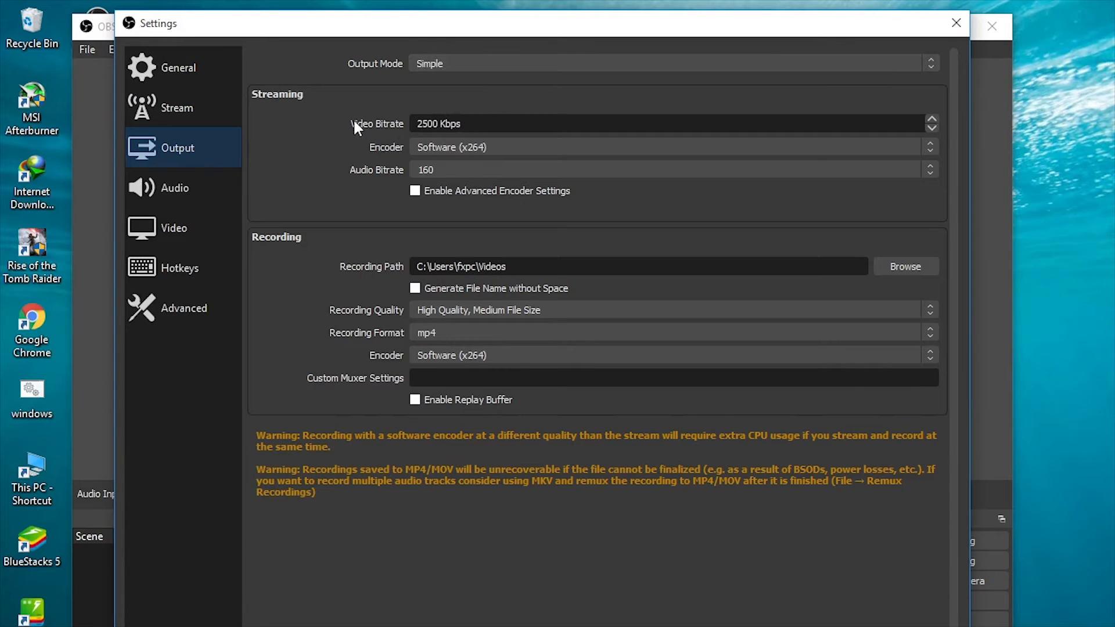
left_click(484, 126)
left_click(439, 125)
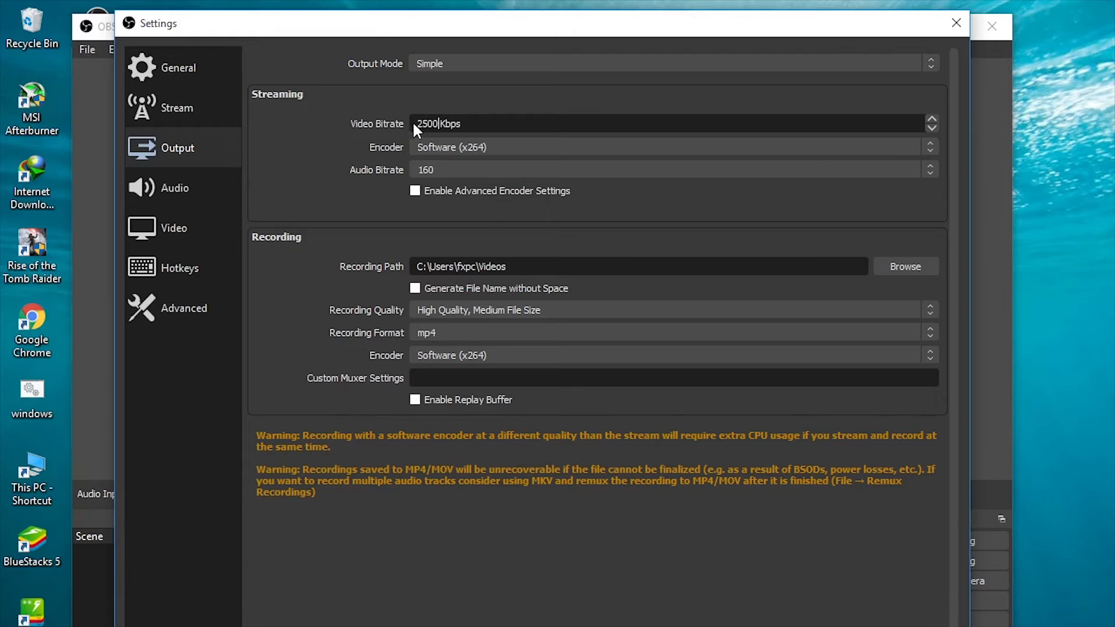
left_click_drag(416, 124, 430, 123)
left_click(470, 117)
left_click(497, 123)
Check the streaming encoder and pick 160 as the audio bitrate in the output settings
left_click(483, 151)
left_click(470, 155)
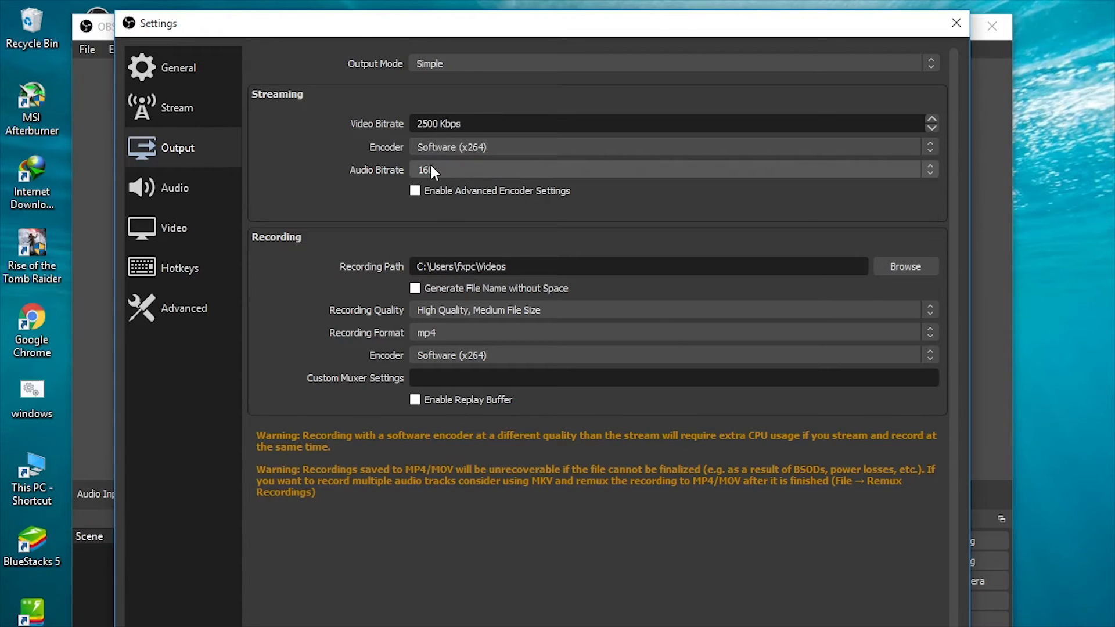
left_click(461, 174)
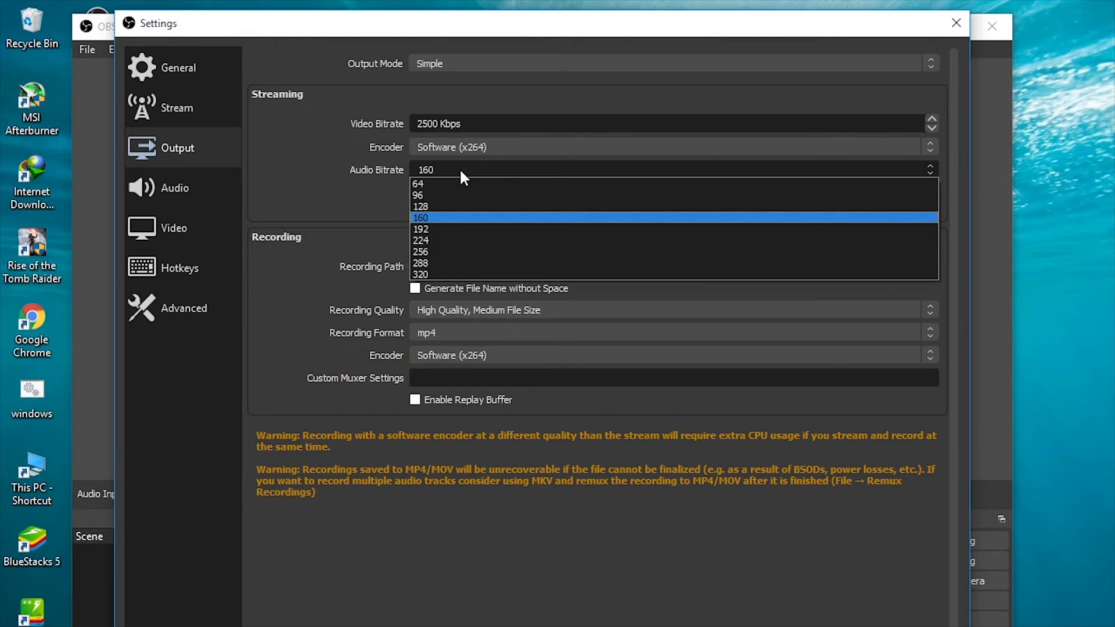
left_click(437, 218)
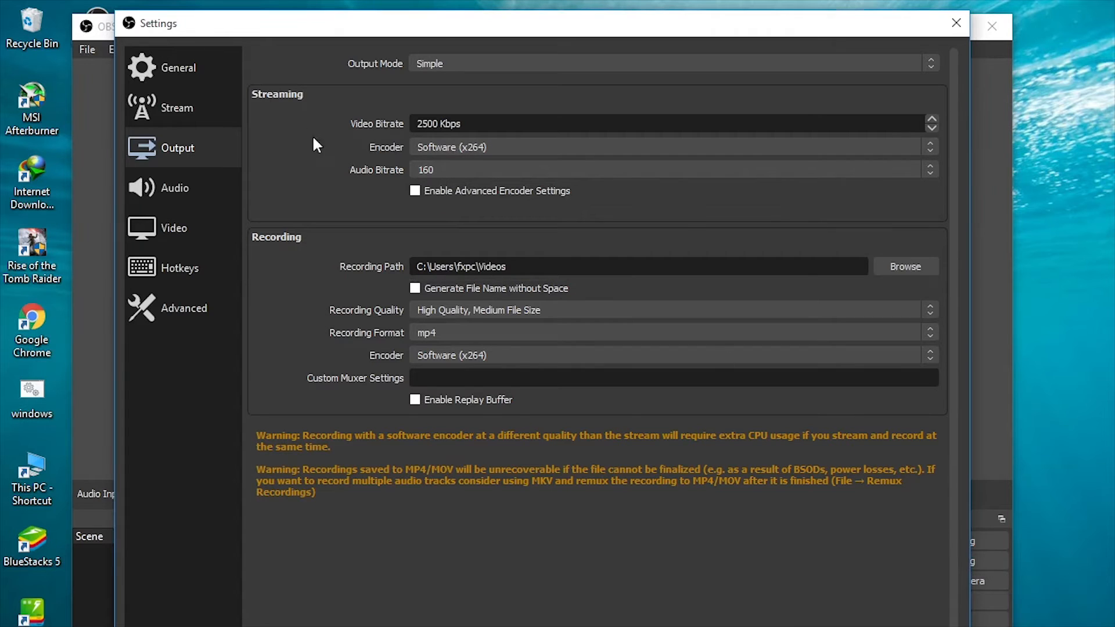
Check the available Desktop Audio devices in the audio settings
left_click(191, 188)
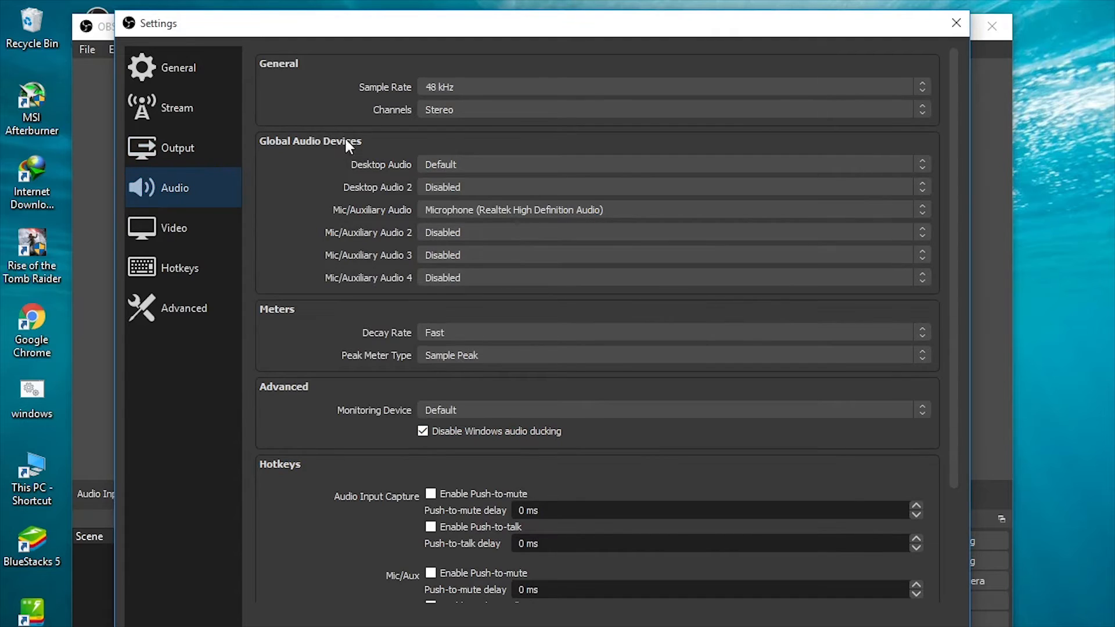
left_click(444, 166)
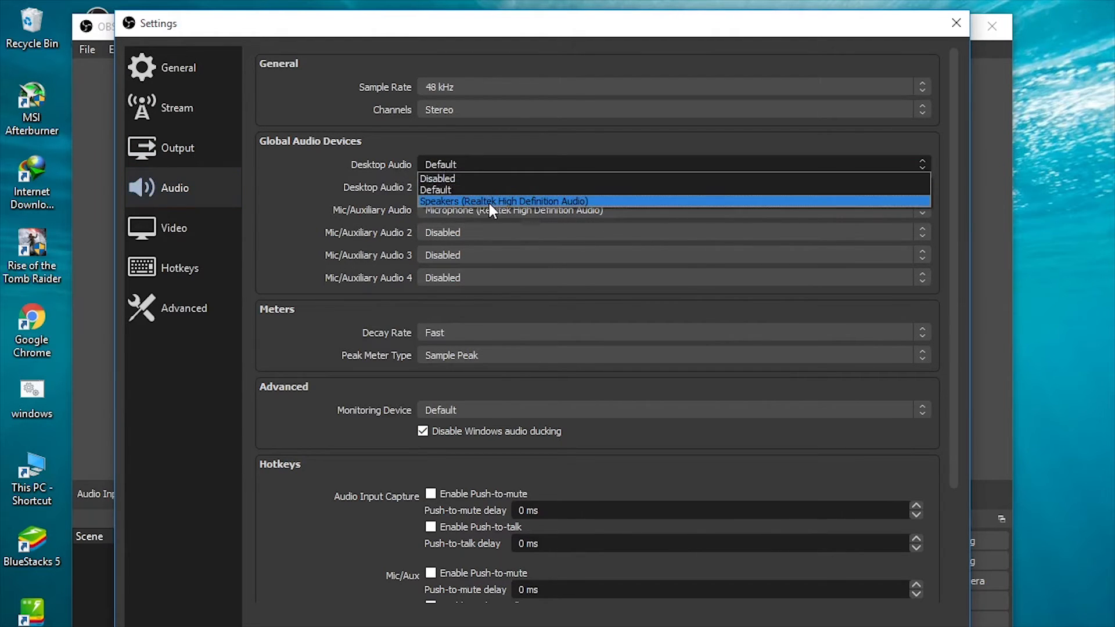
left_click(324, 173)
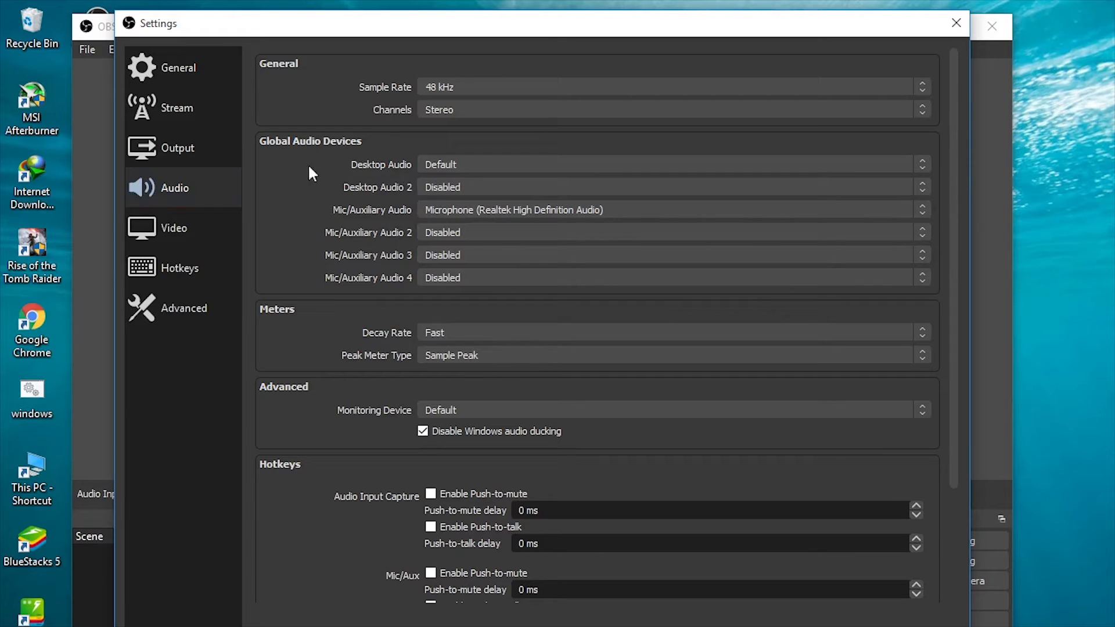
Check the base canvas resolution choices in the video settings and pick the Bicubic (Sharpened scaling, 16 samples) downscale filter
left_click(169, 231)
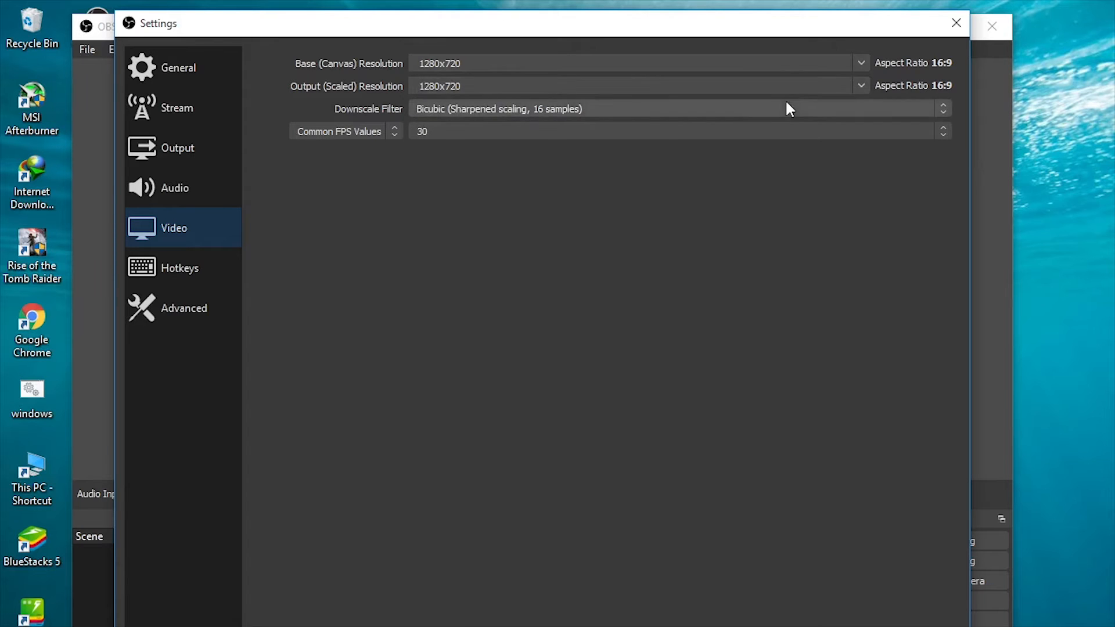
left_click(861, 63)
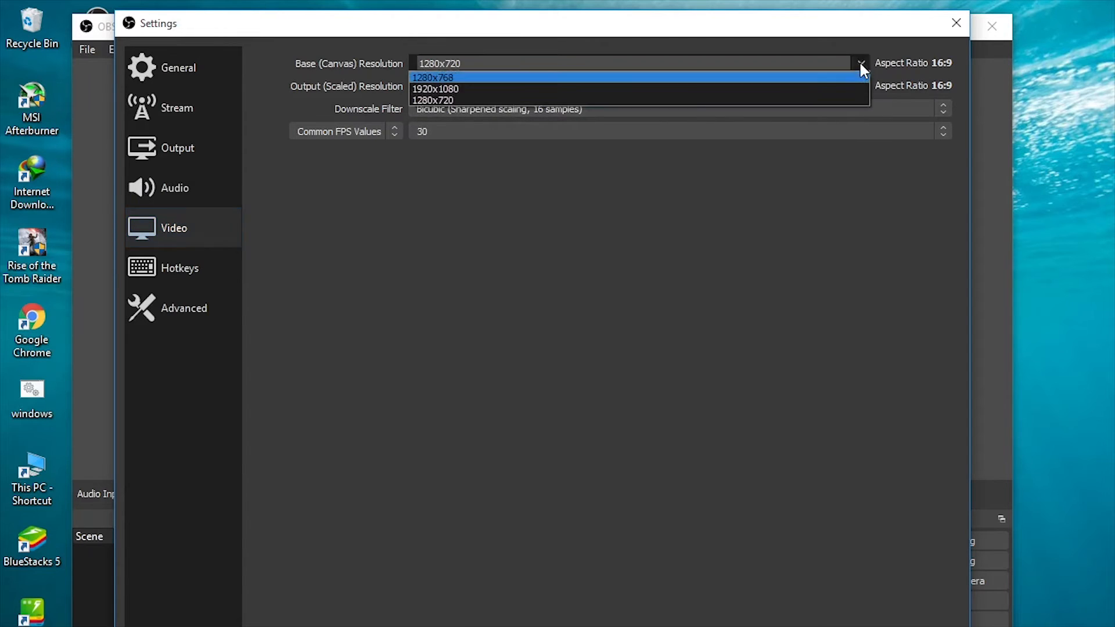
left_click(861, 63)
left_click(861, 63)
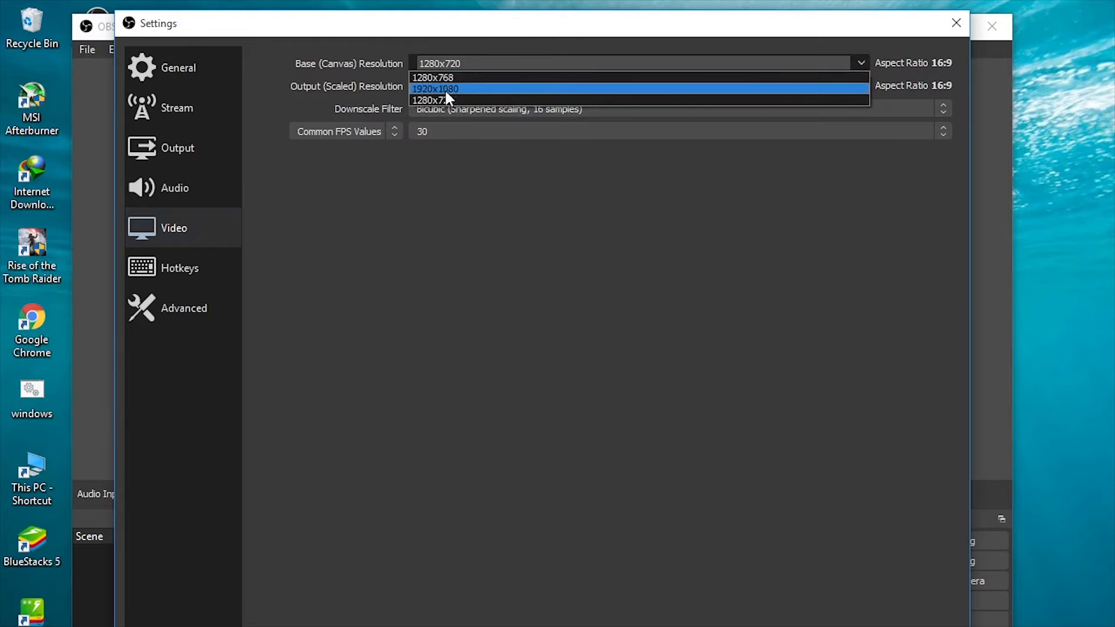
left_click(692, 188)
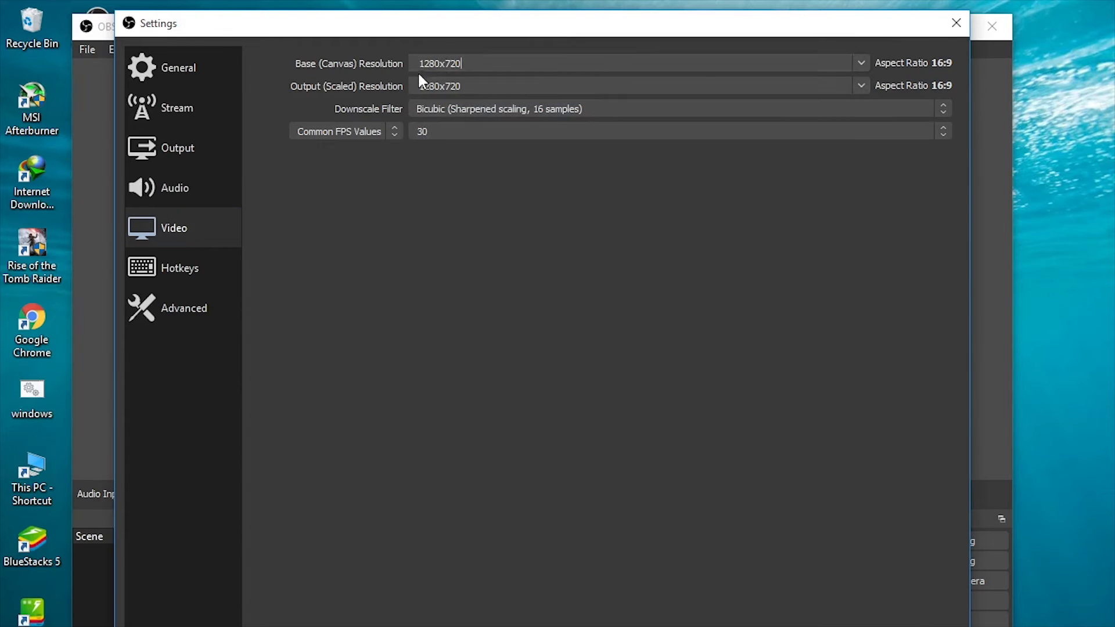
left_click(538, 106)
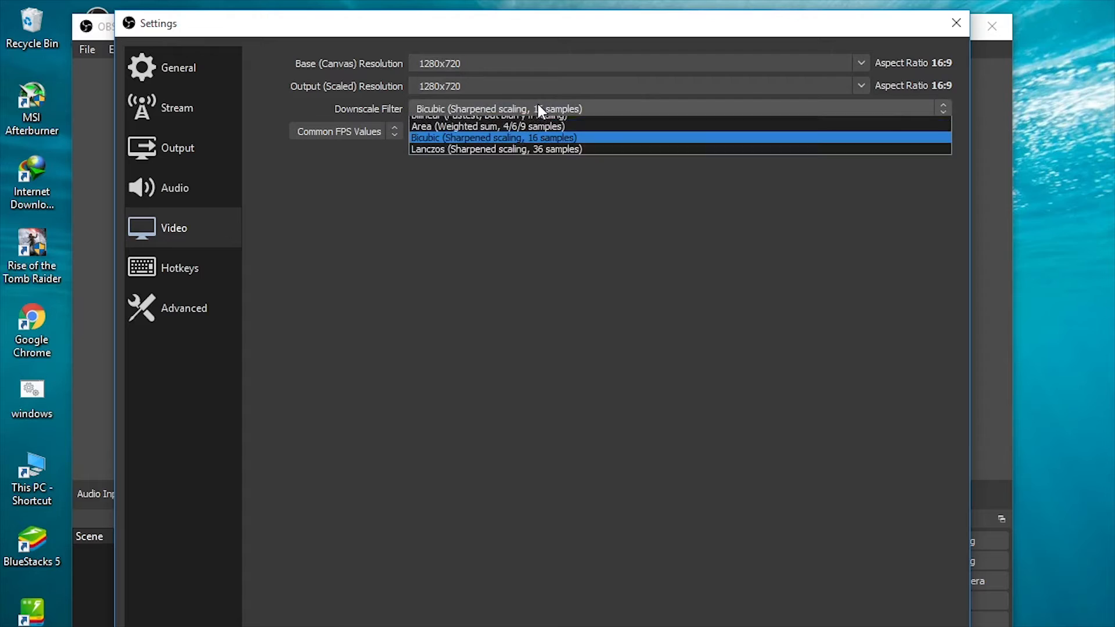
left_click(518, 141)
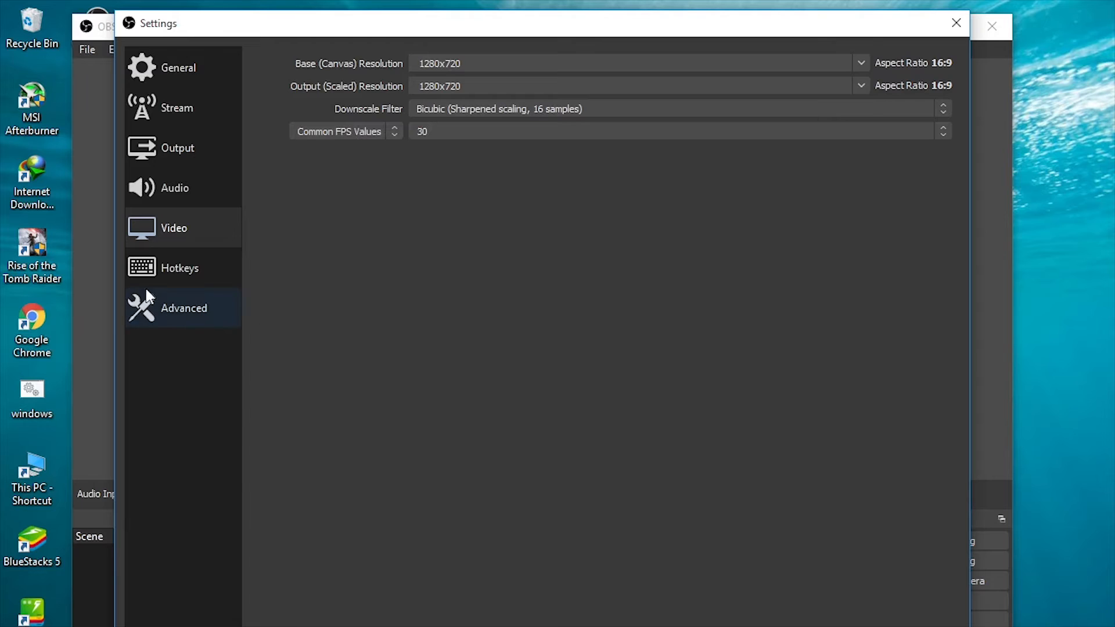
Try assigning F1 to Start Streaming and F12 to Stop Streaming in the hotkey settings, and clear both assignments
left_click(147, 267)
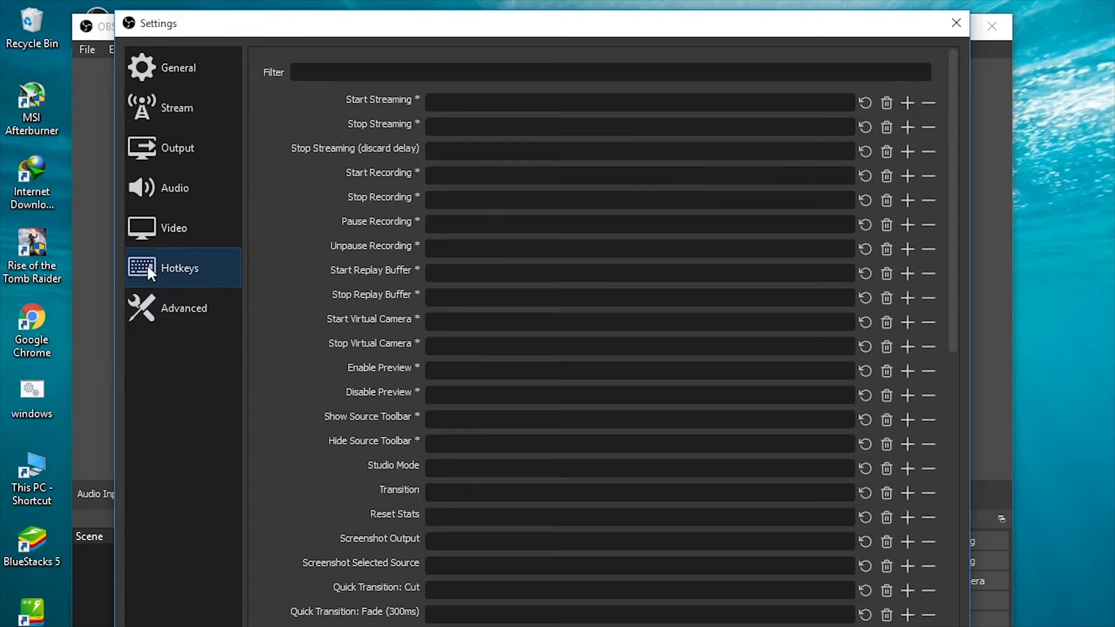
left_click(486, 102)
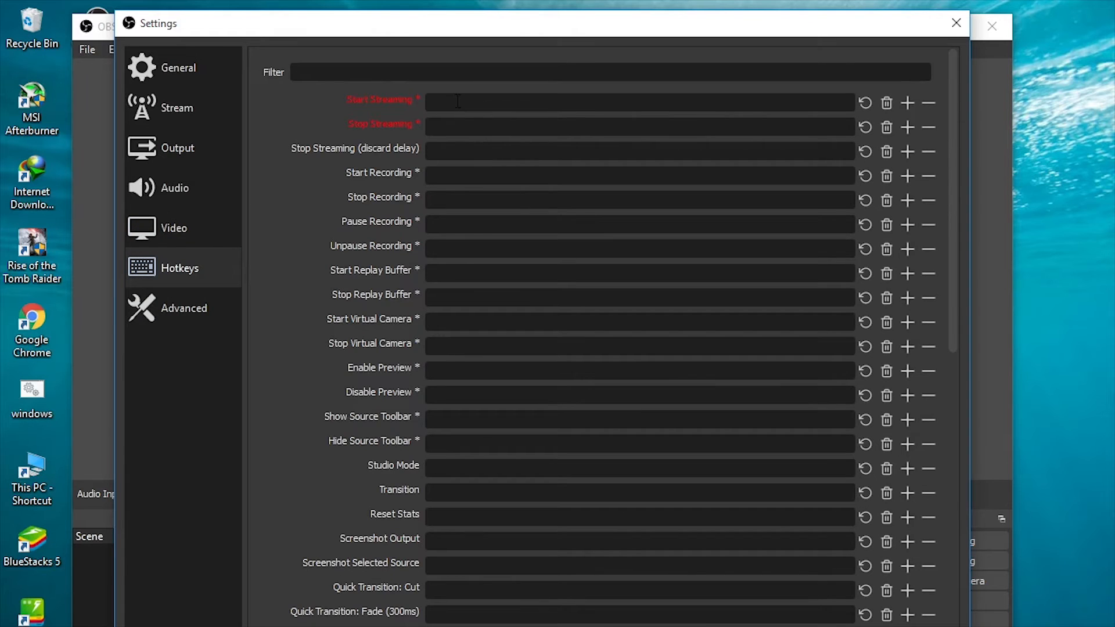
key("F1")
left_click(455, 124)
key("F12")
key("BackSpace")
left_click(865, 103)
Look through the remaining hotkey entries and the advanced settings
scroll(427, 270, "down", 6)
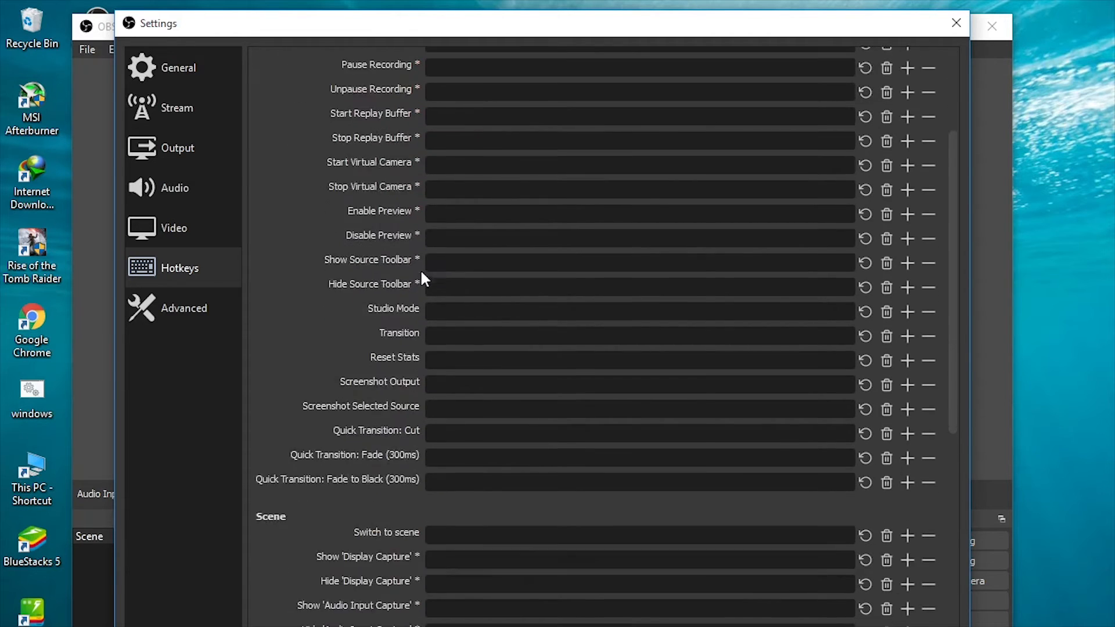
scroll(443, 299, "down", 10)
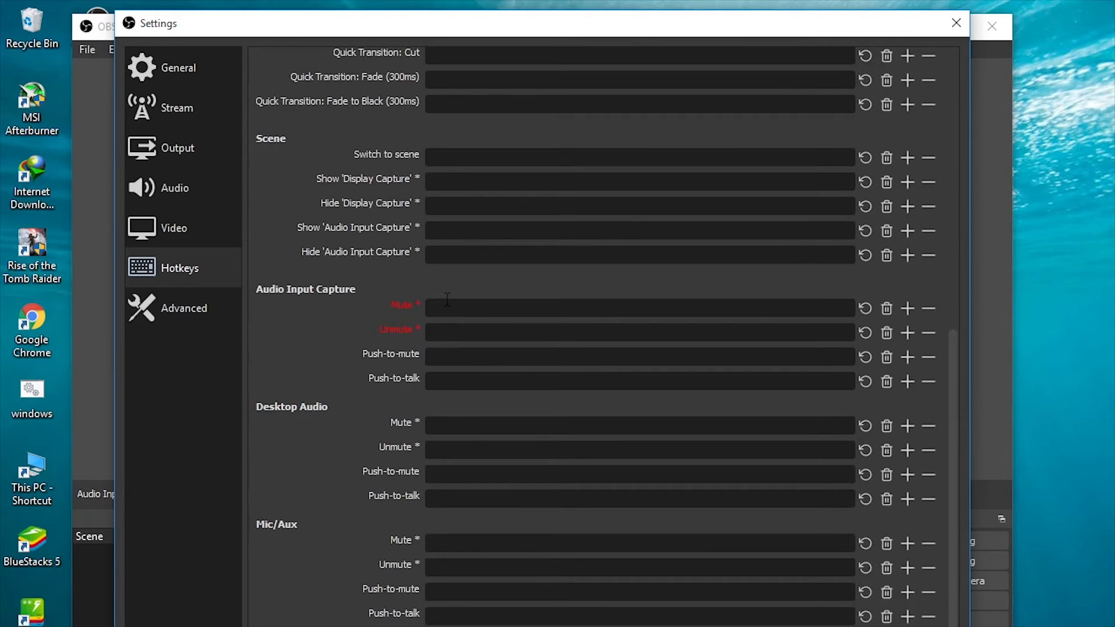
scroll(444, 293, "up", 9)
scroll(444, 291, "up", 5)
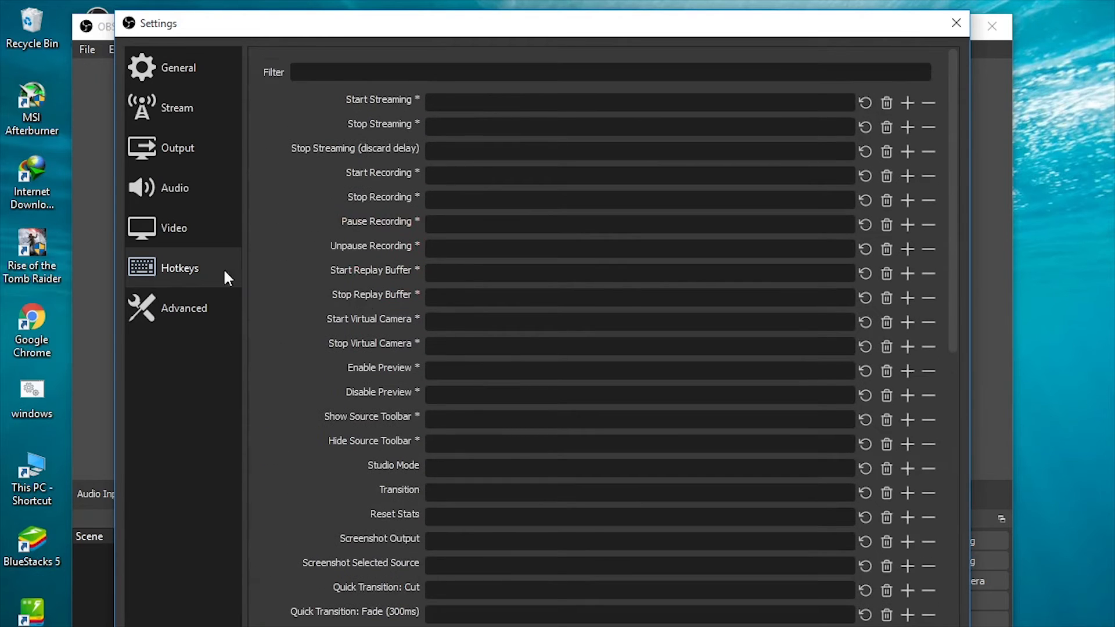
left_click(197, 308)
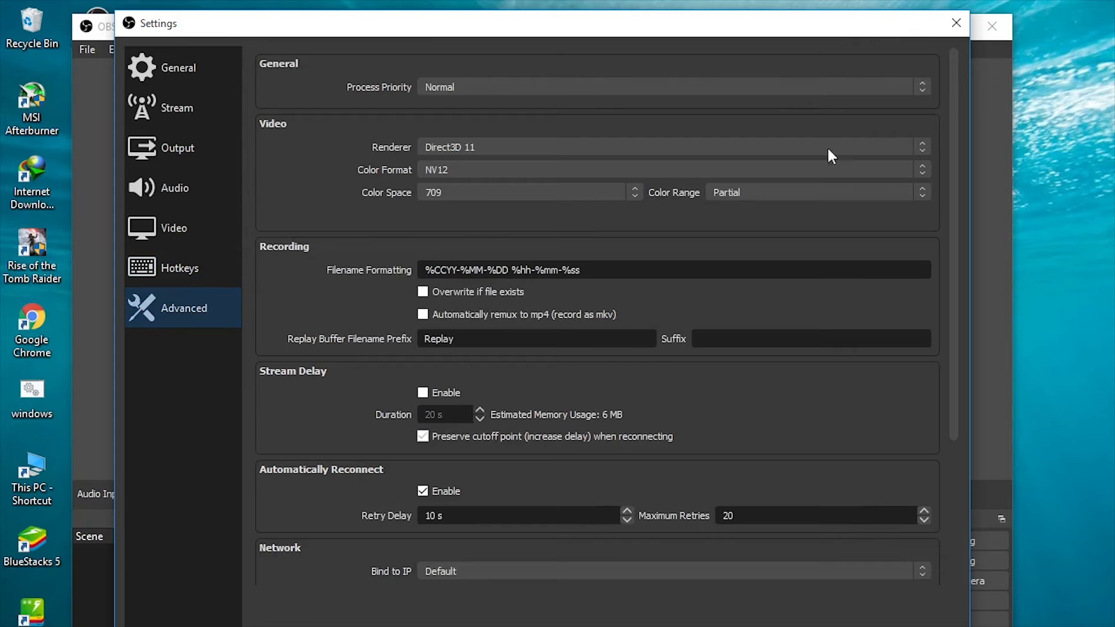
scroll(447, 363, "down", 3)
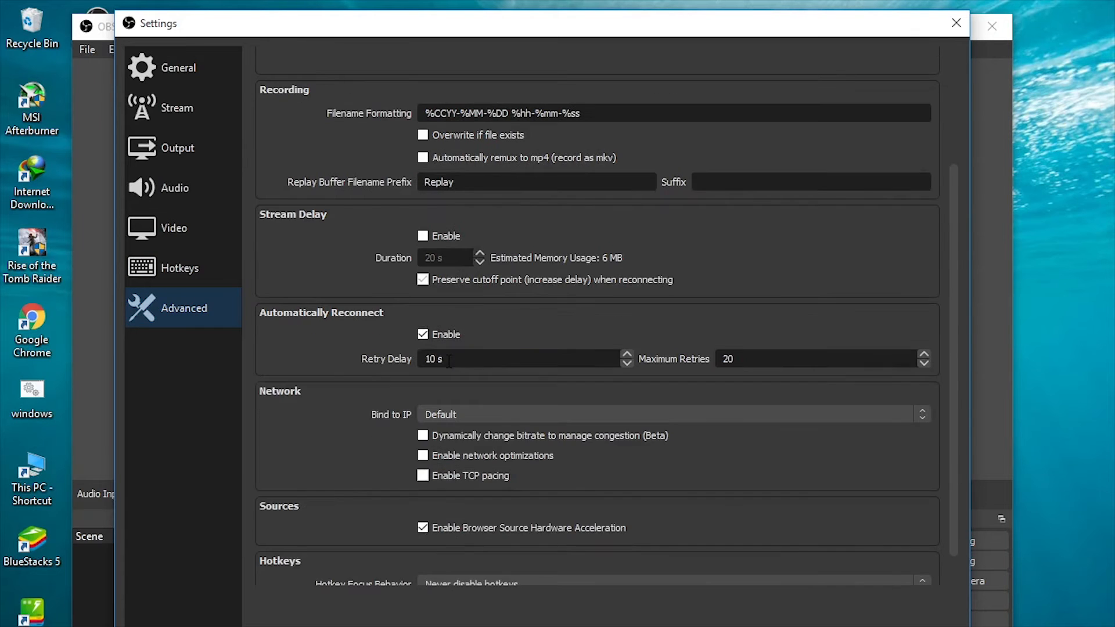
scroll(450, 359, "up", 4)
scroll(619, 398, "up", 3)
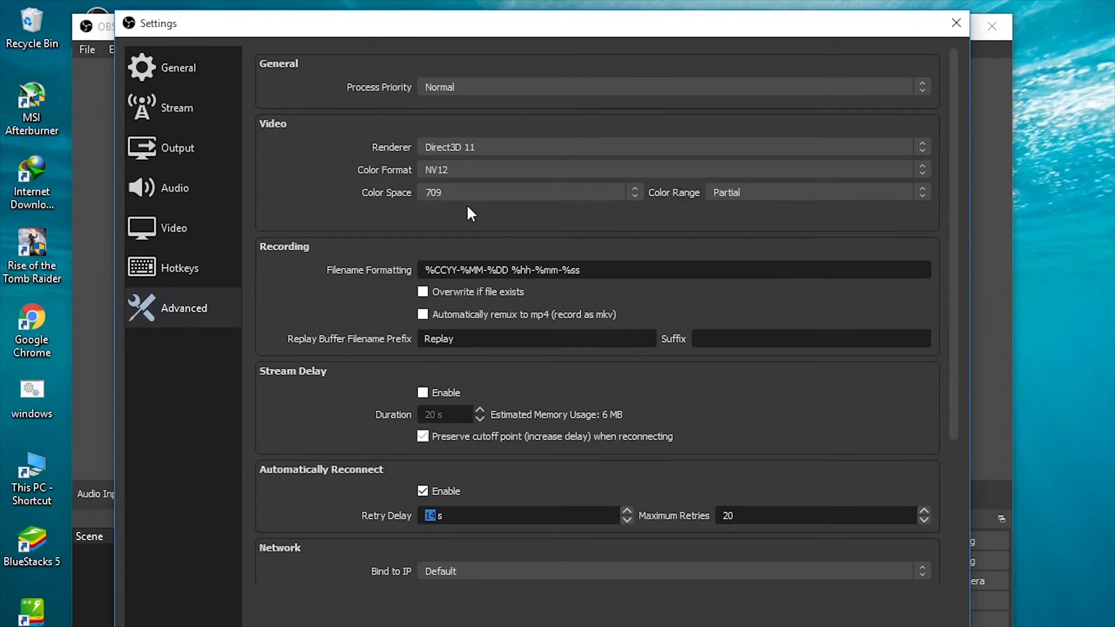
Review the stream and general settings once more and close the settings
left_click(165, 124)
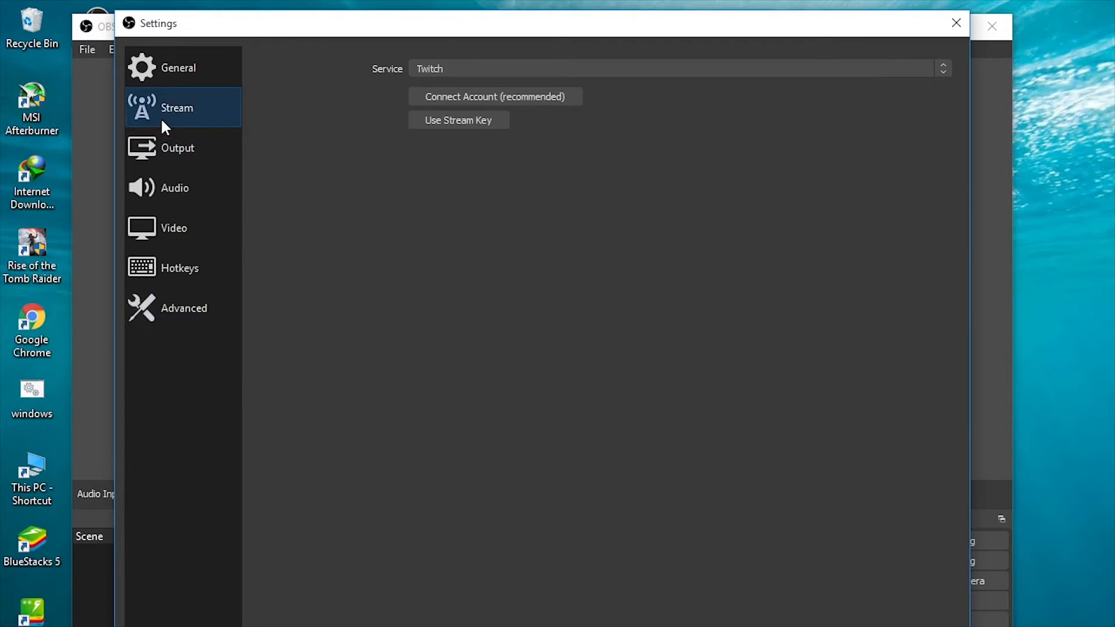
left_click(200, 70)
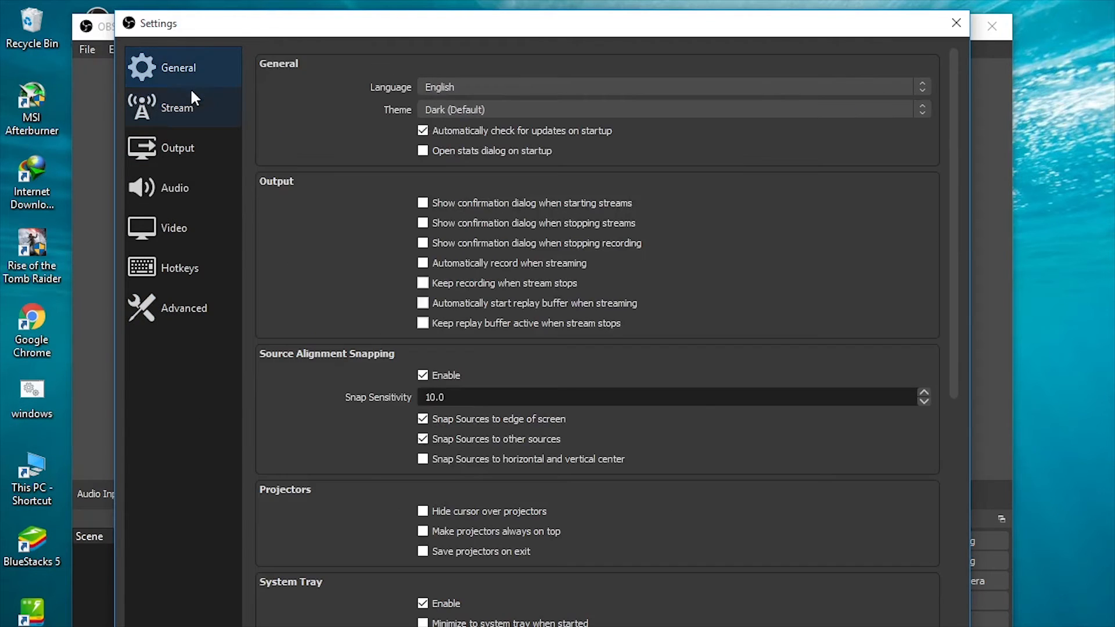
left_click(192, 95)
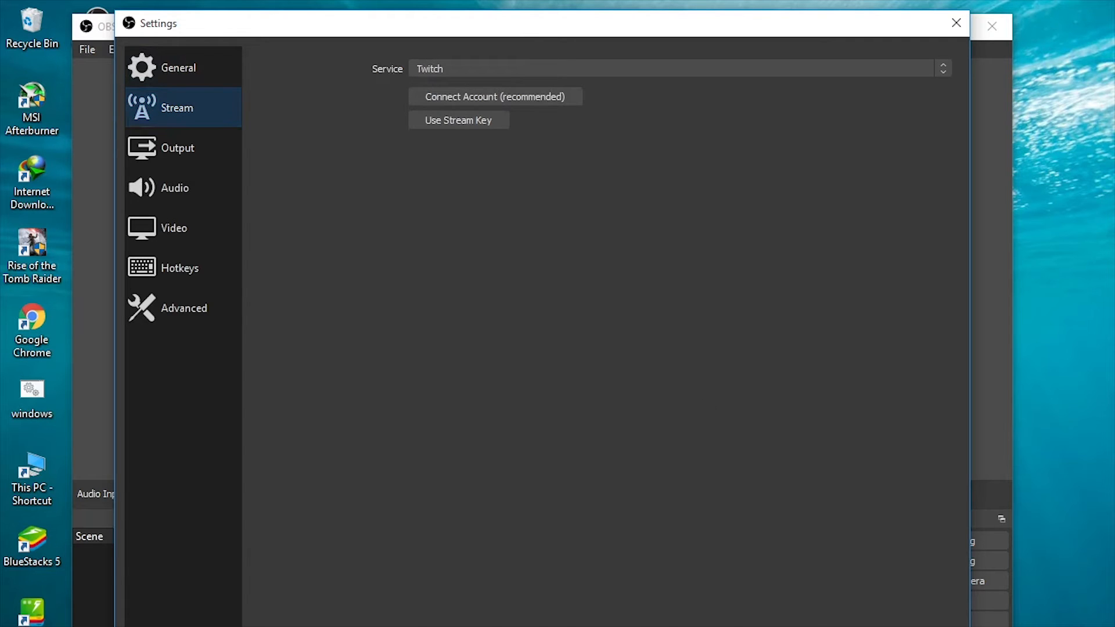
left_click(766, 625)
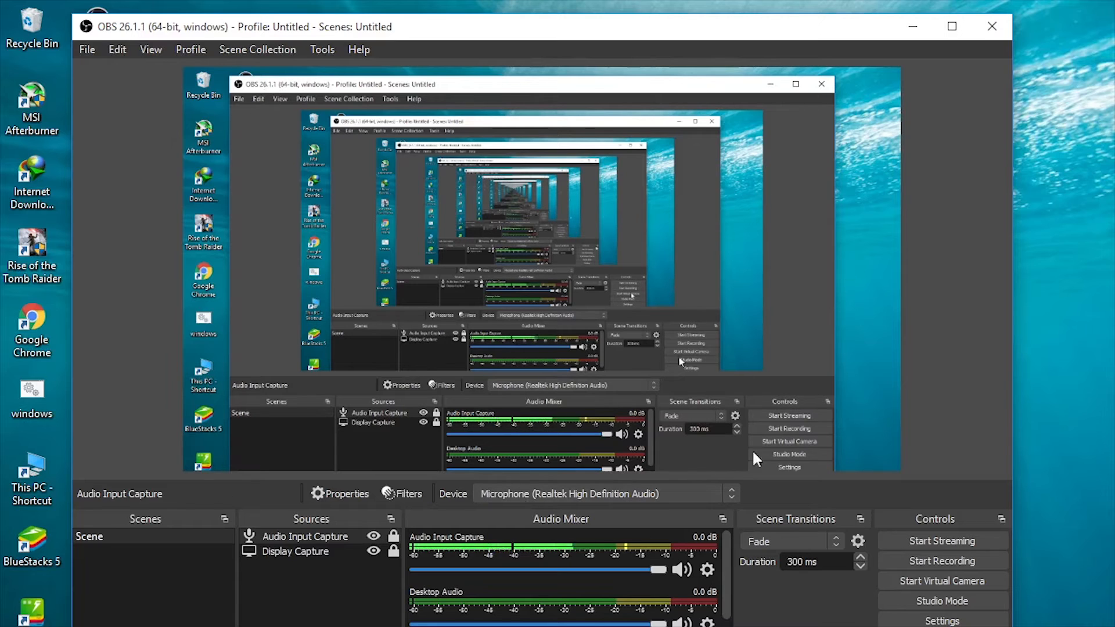
Remove the Display Capture source from the scene and confirm its removal
left_click(281, 553)
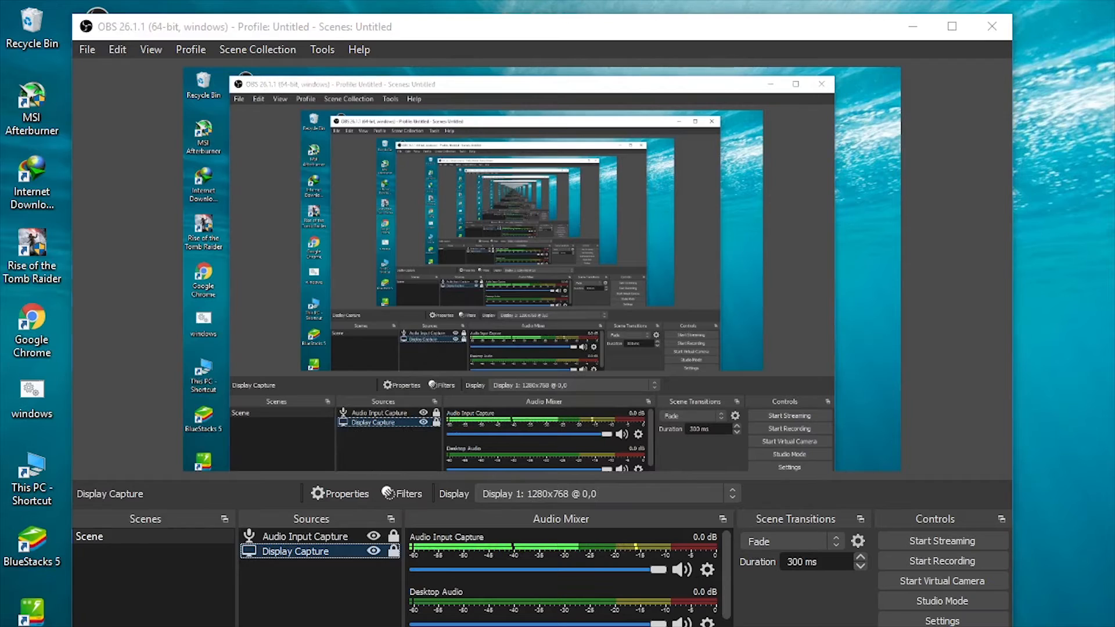
key("Delete")
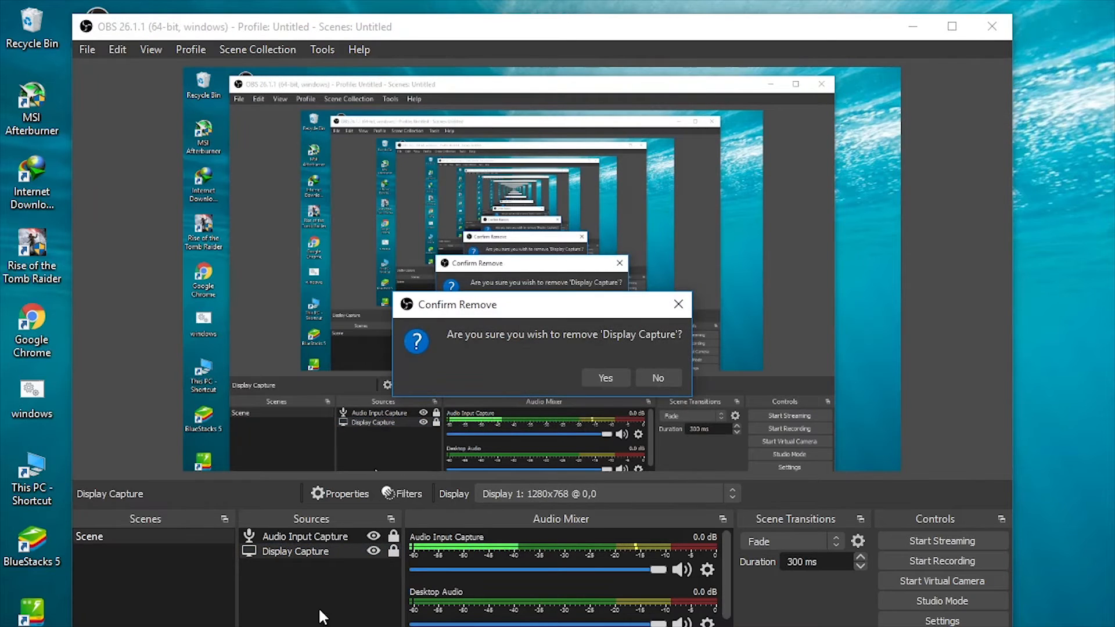
left_click(592, 379)
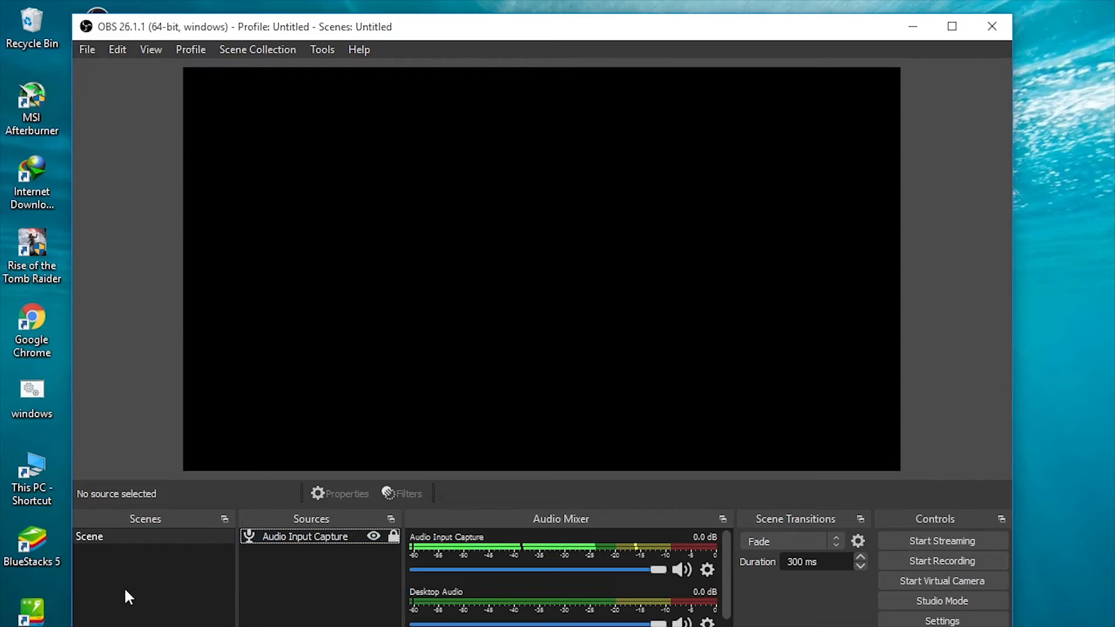
Add a new visible Media Source to the scene with the Local File field left empty
left_click(114, 537)
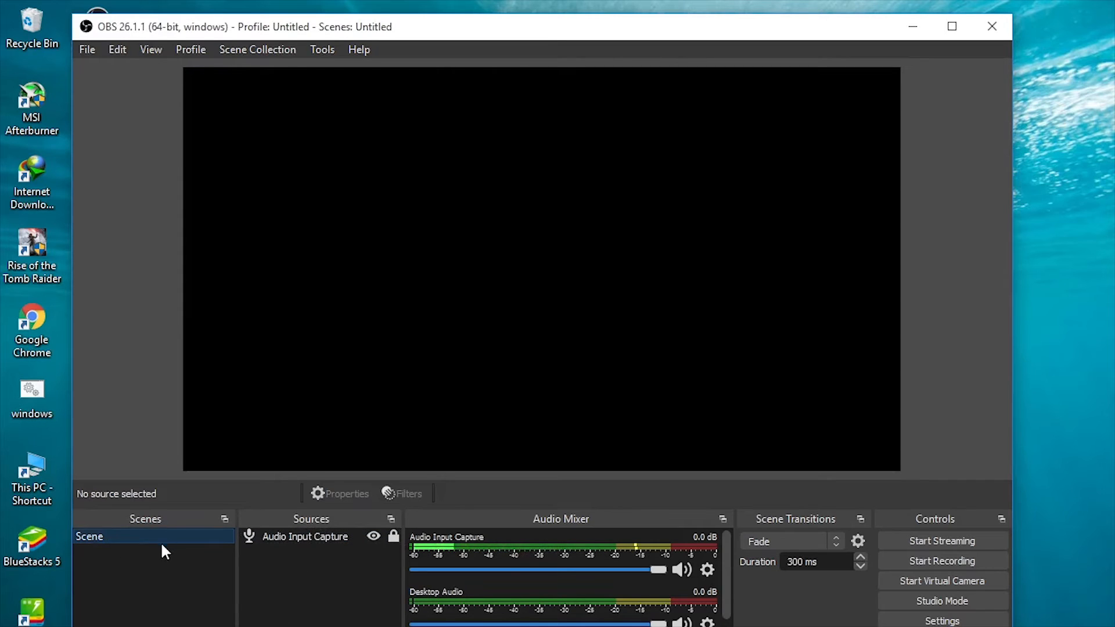
left_click(273, 622)
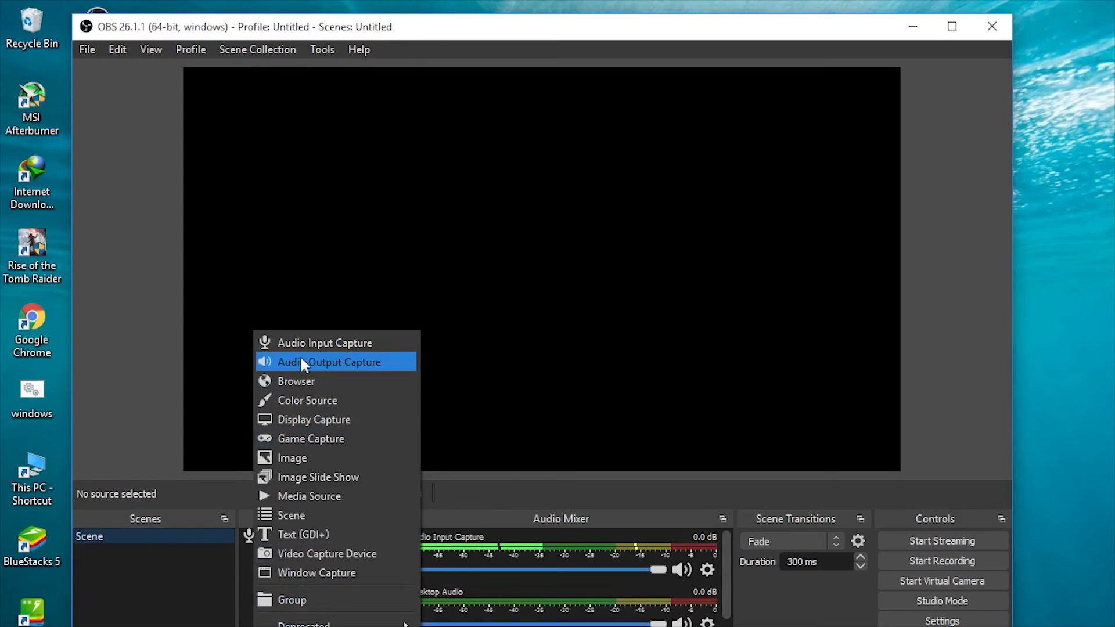
left_click(311, 497)
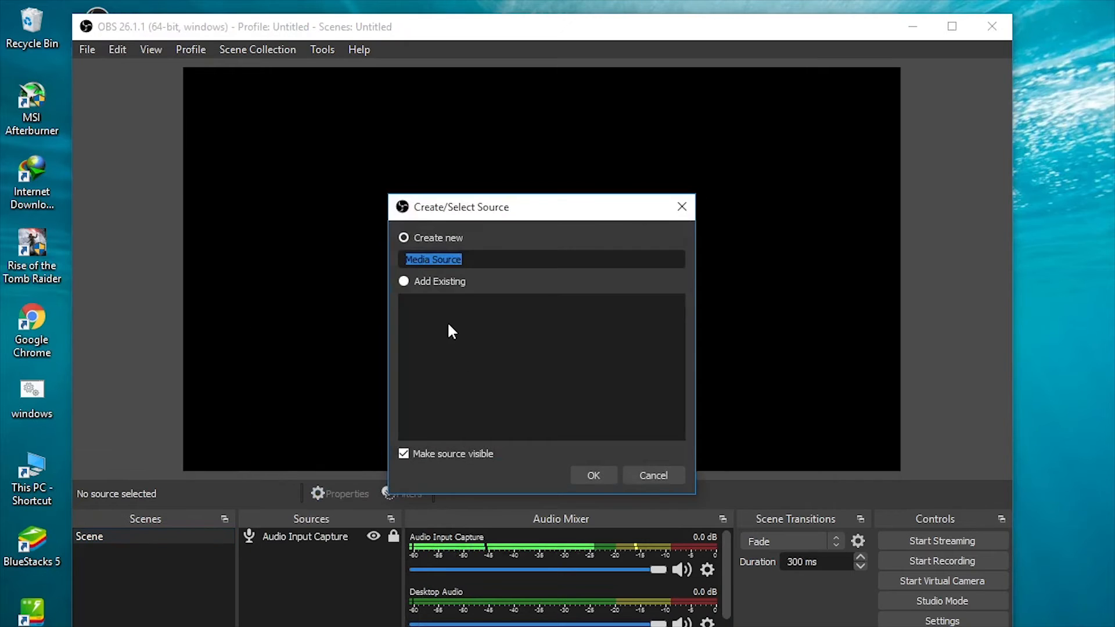
left_click(584, 472)
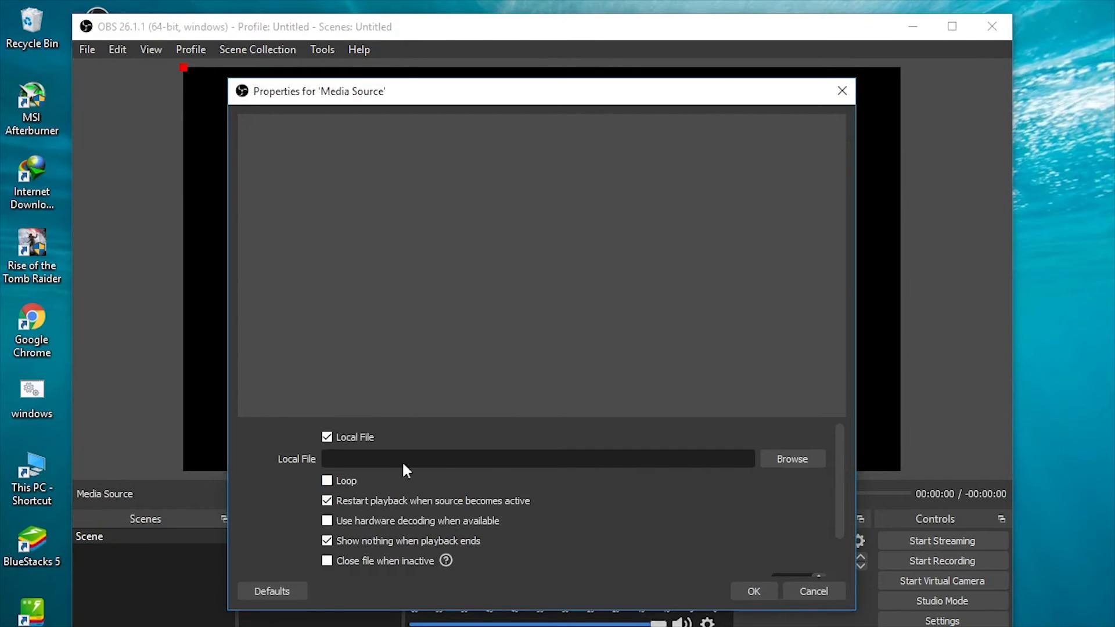
left_click(799, 461)
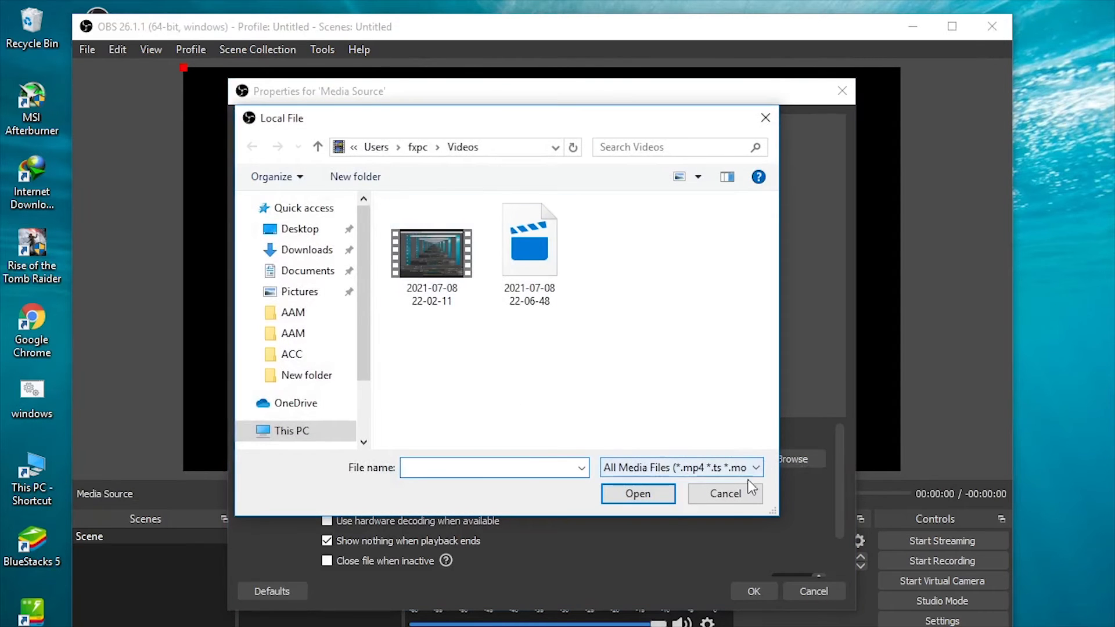
left_click(750, 489)
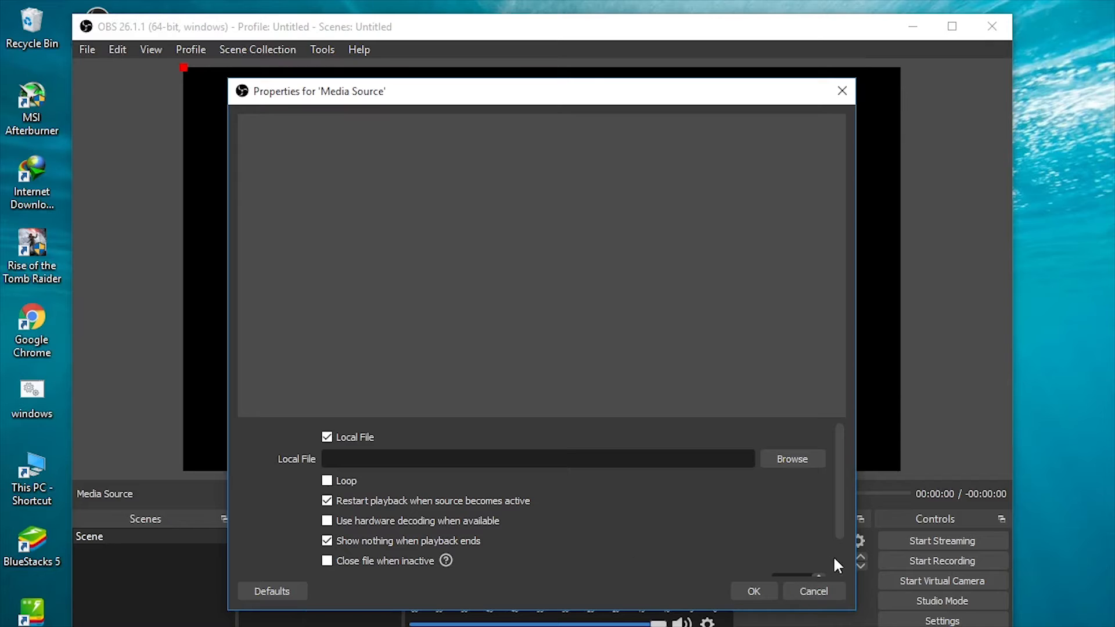
left_click(763, 589)
left_click(303, 536)
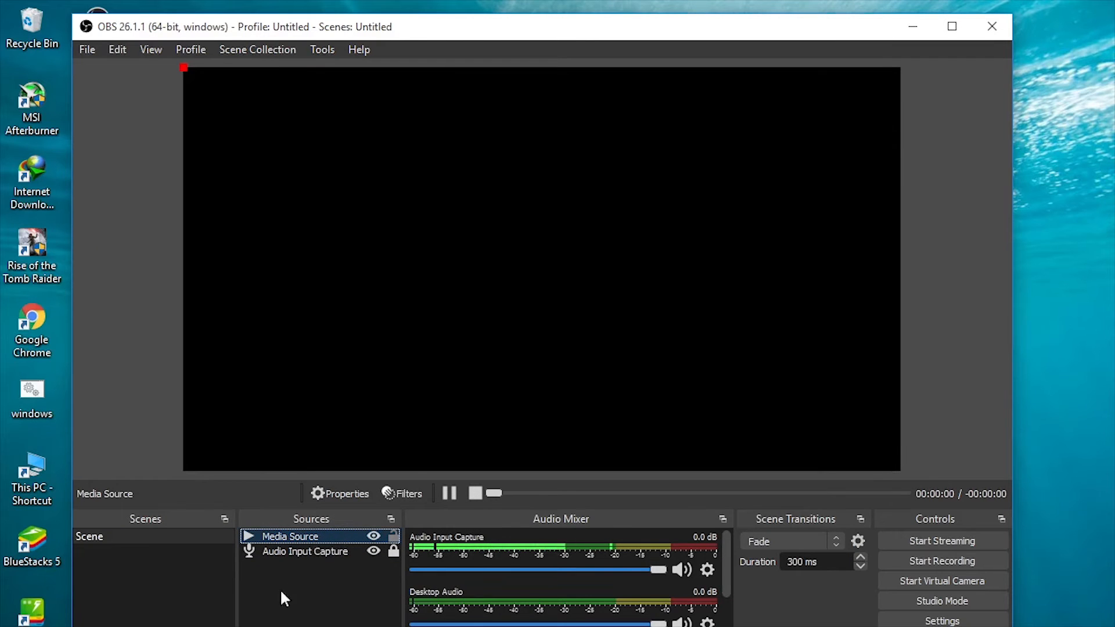
Add a new Game Capture source to the scene
left_click(249, 626)
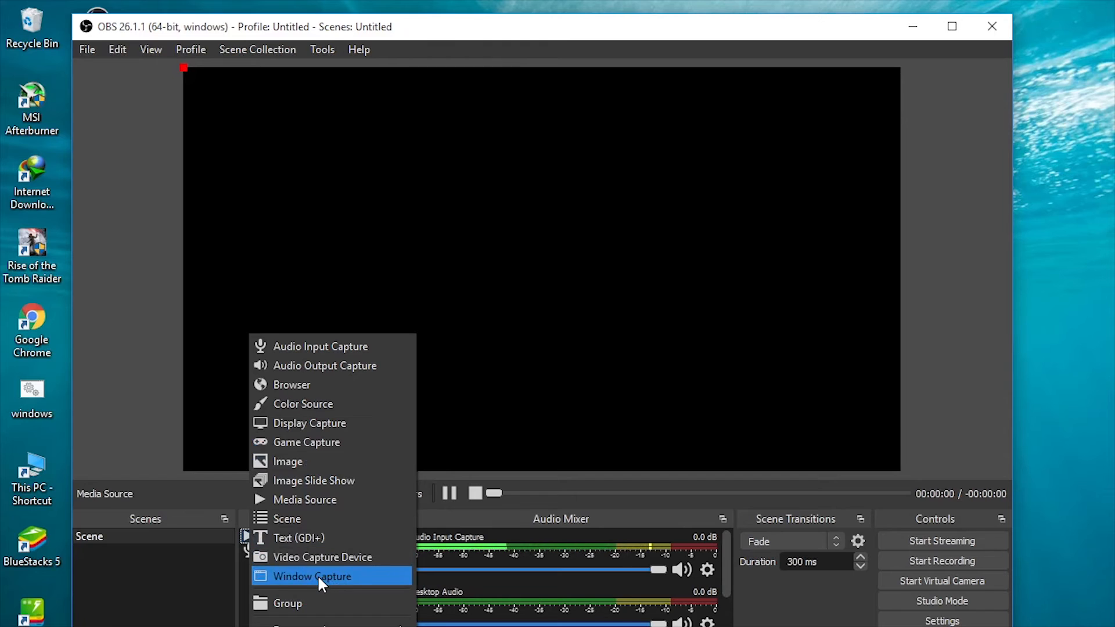
left_click(322, 442)
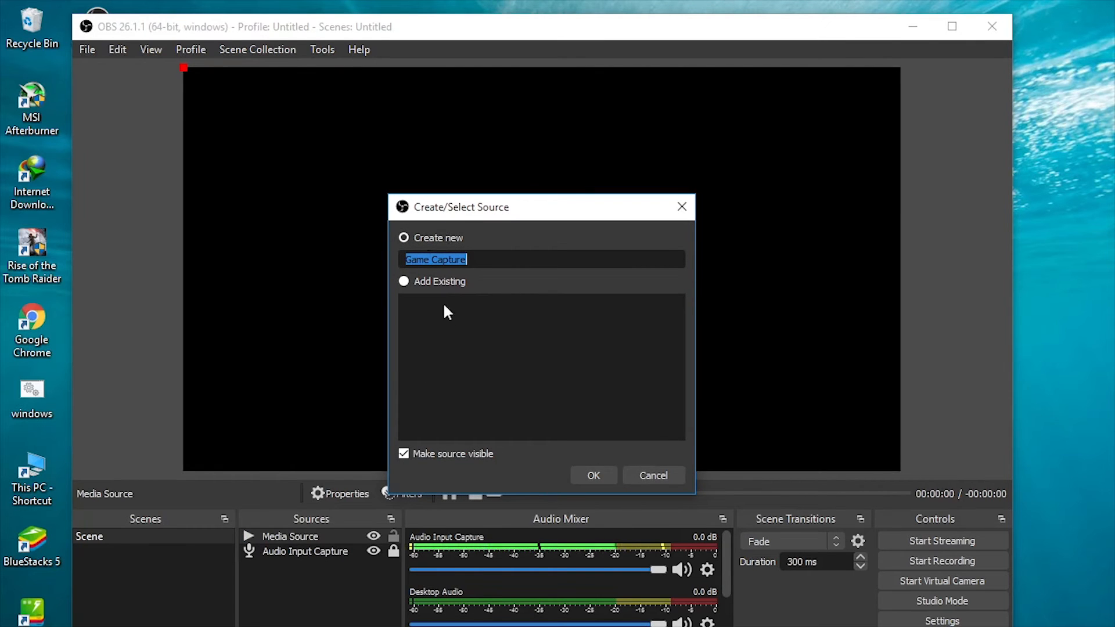
left_click(582, 474)
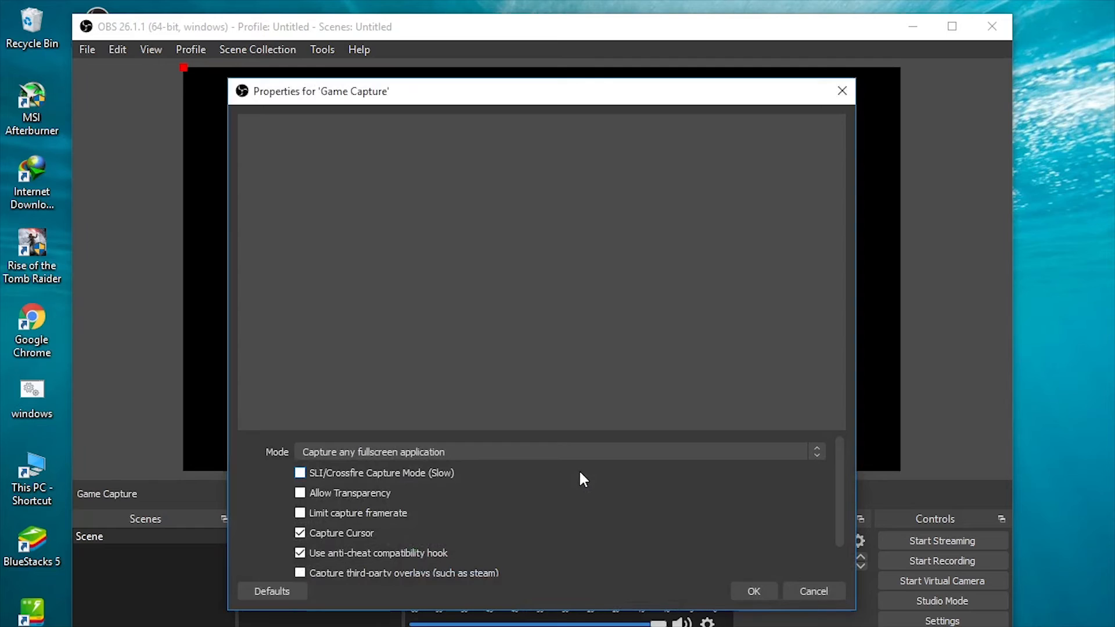
left_click(498, 453)
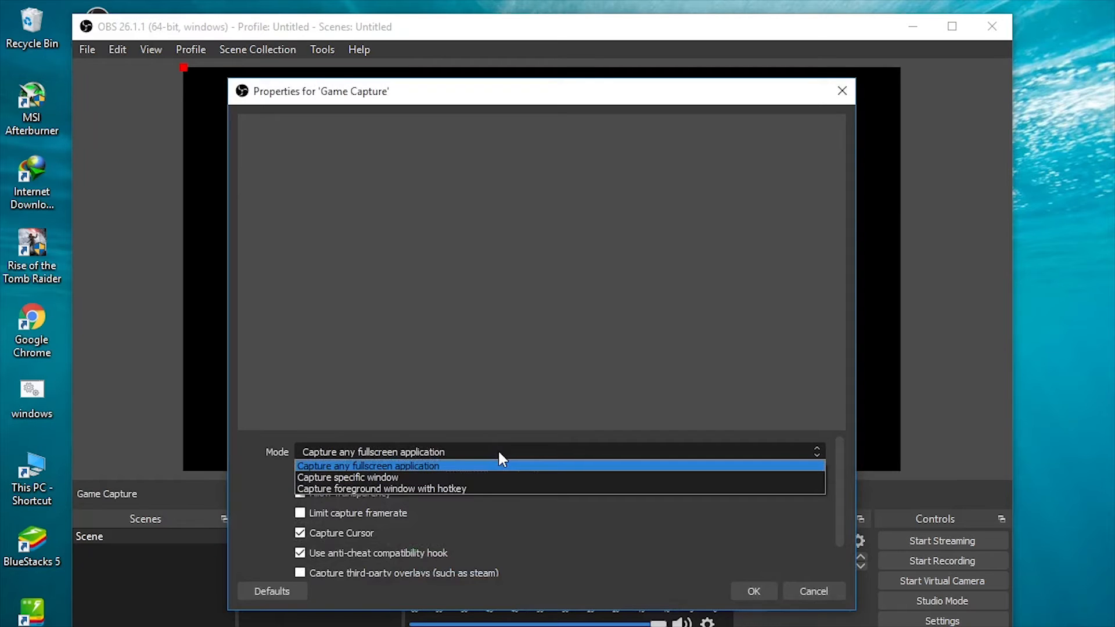
left_click(486, 476)
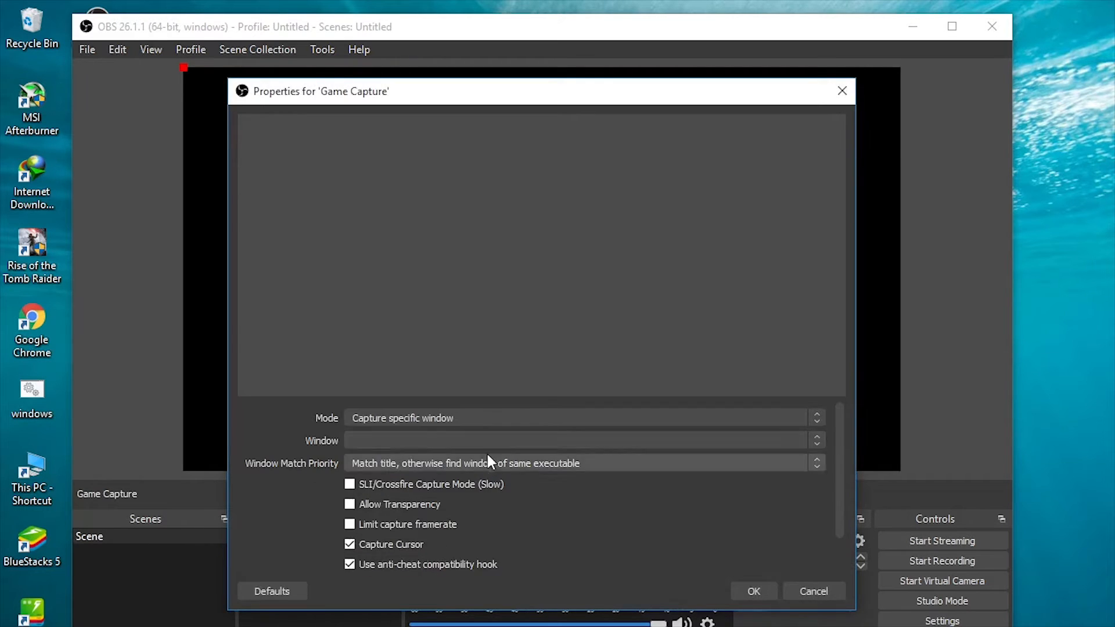
left_click(499, 440)
left_click(493, 434)
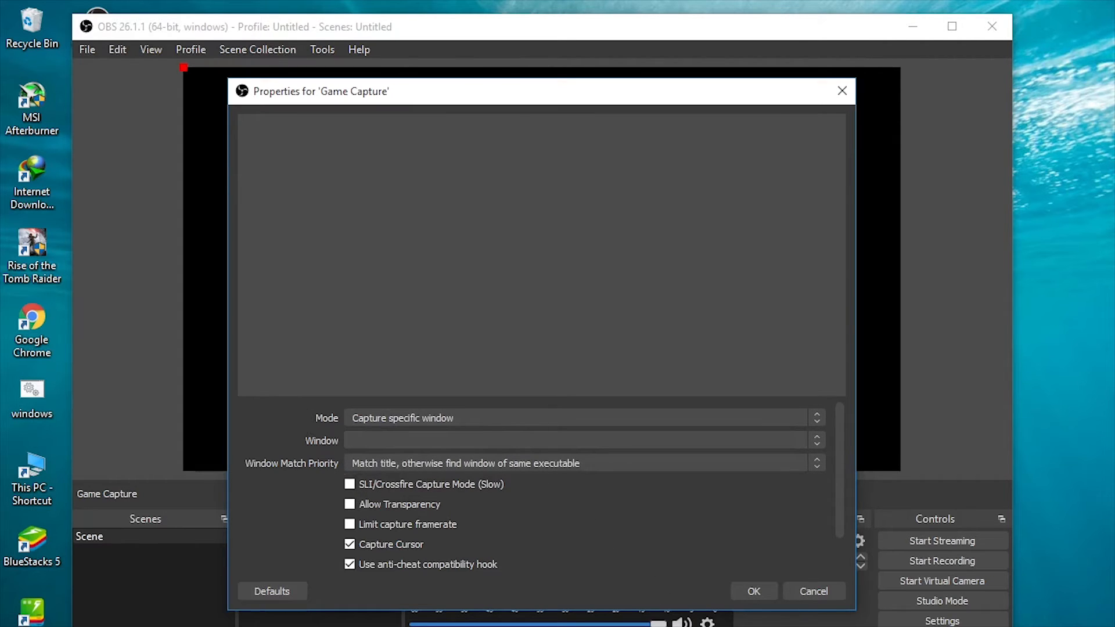
left_click(809, 593)
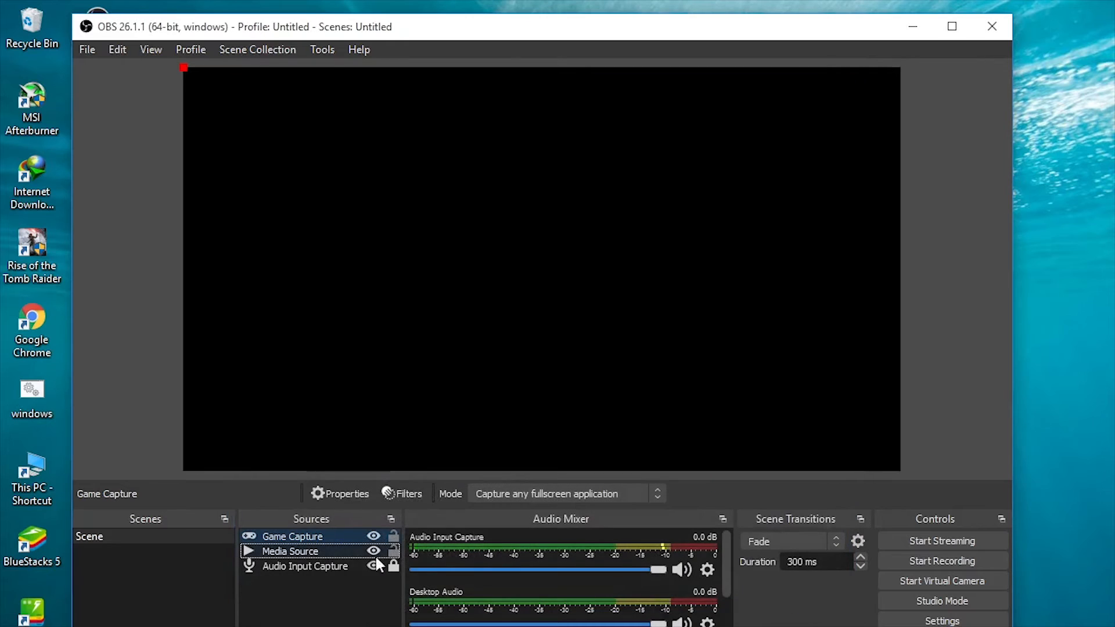
Set the Game Capture source's mode to Capture specific window and choose [HD-Player.exe]: BlueStacks as its window
double_click(334, 536)
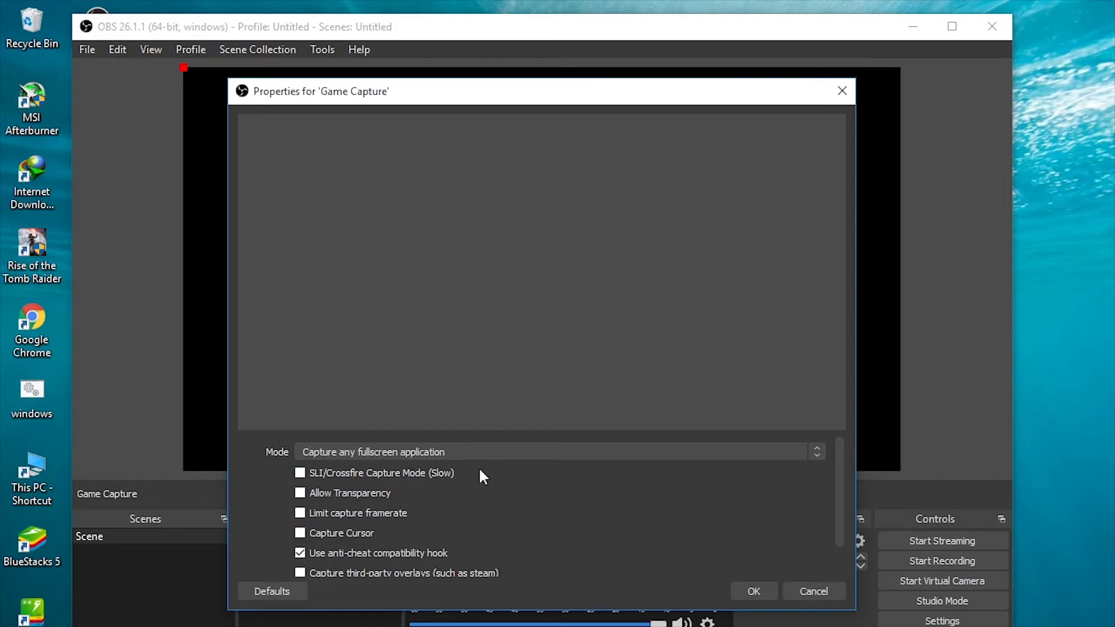
left_click(520, 448)
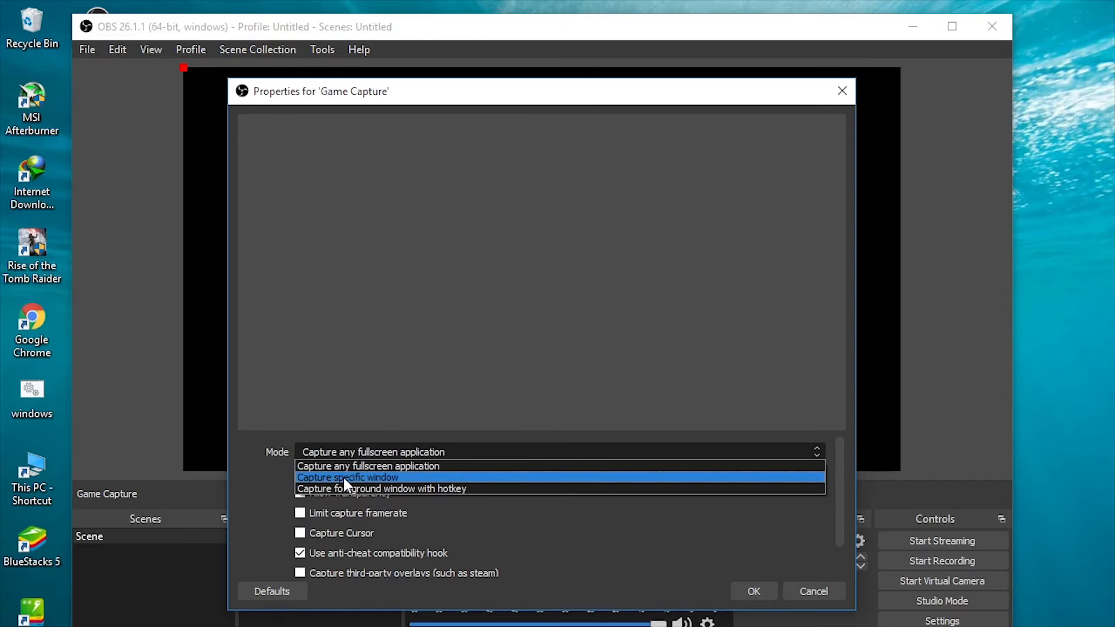
left_click(357, 475)
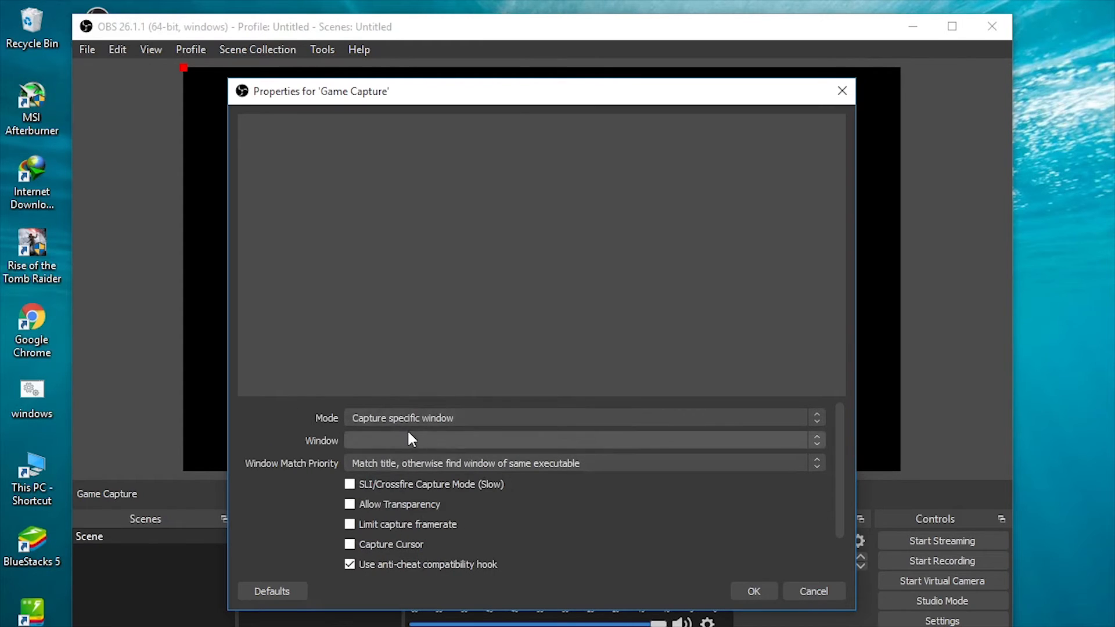
left_click(431, 443)
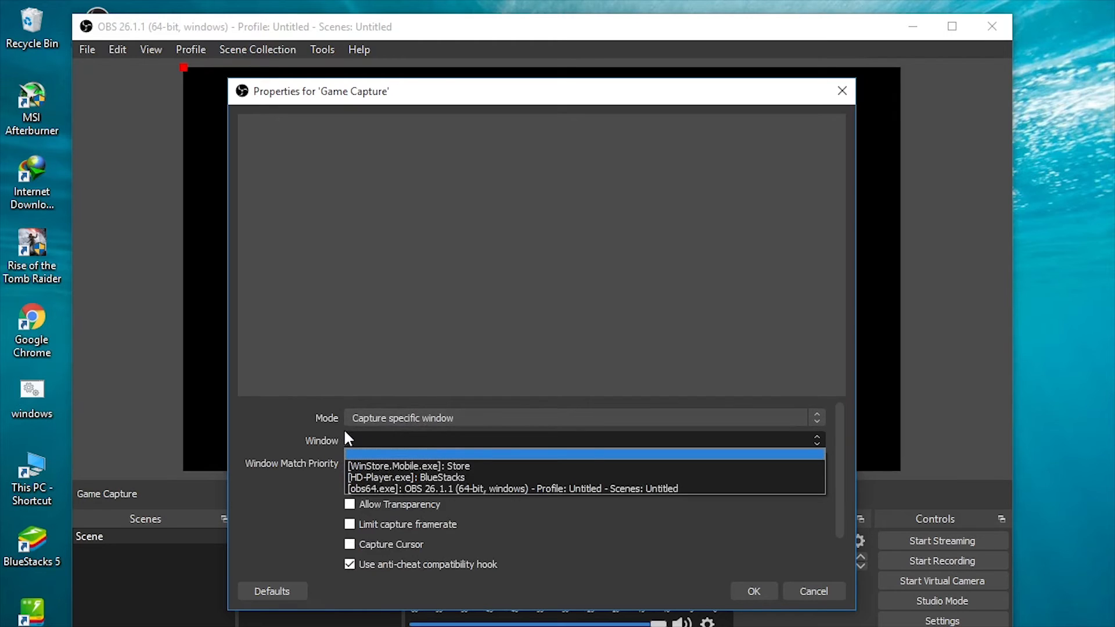
left_click(419, 477)
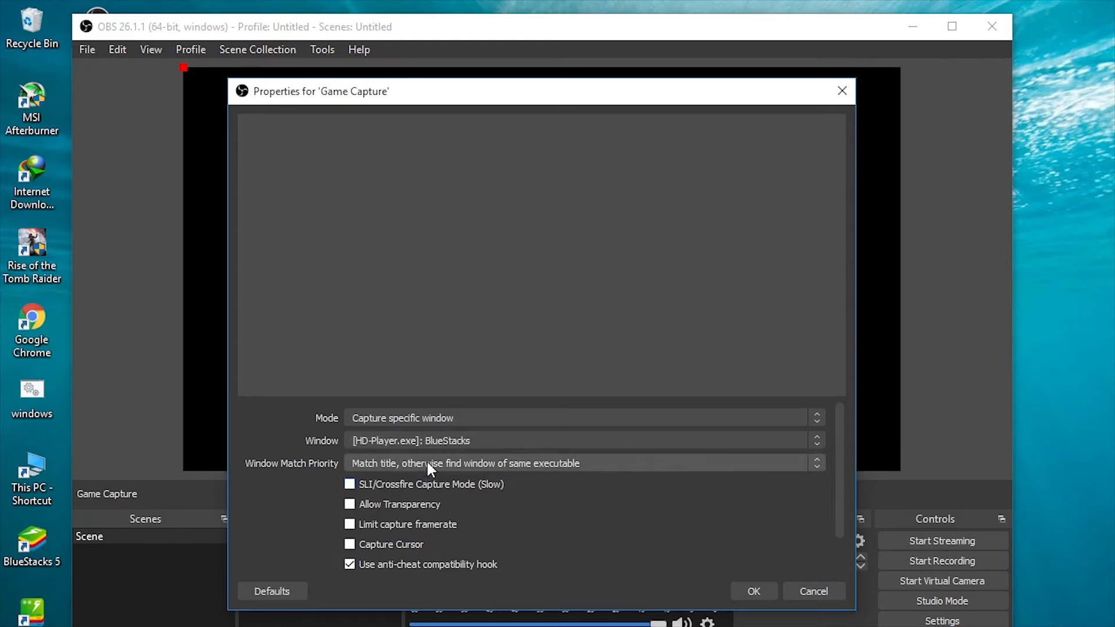
Set Window Match Priority to "Match title, otherwise find window of same executable" and confirm the Game Capture properties
left_click(429, 464)
left_click(420, 474)
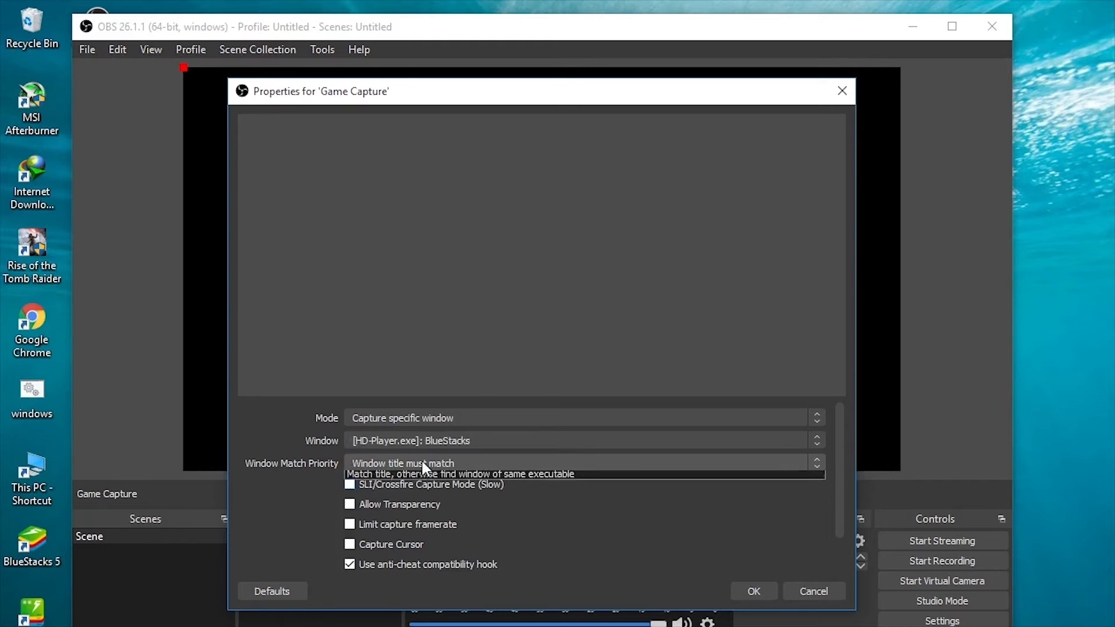
left_click(420, 465)
left_click(420, 496)
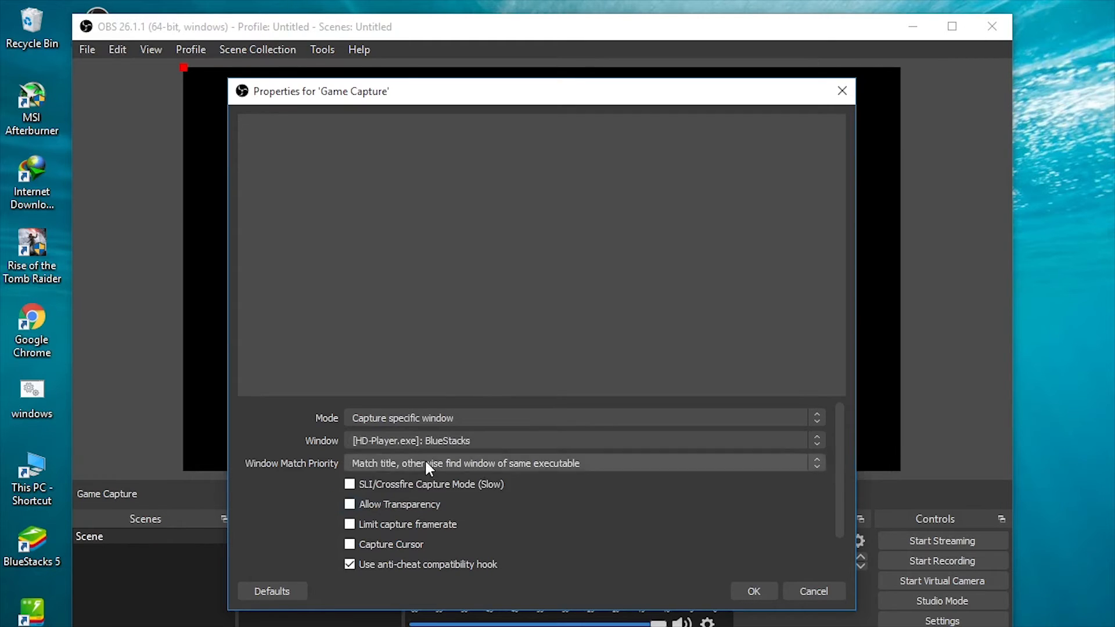
left_click(426, 463)
left_click(424, 499)
left_click(425, 463)
left_click(424, 499)
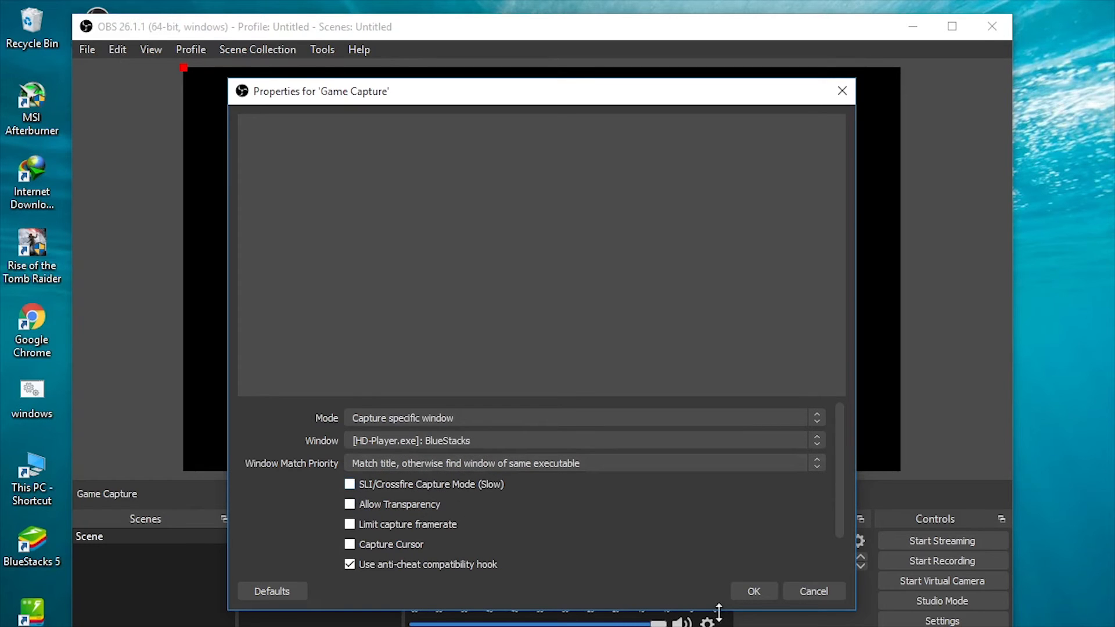
left_click(753, 596)
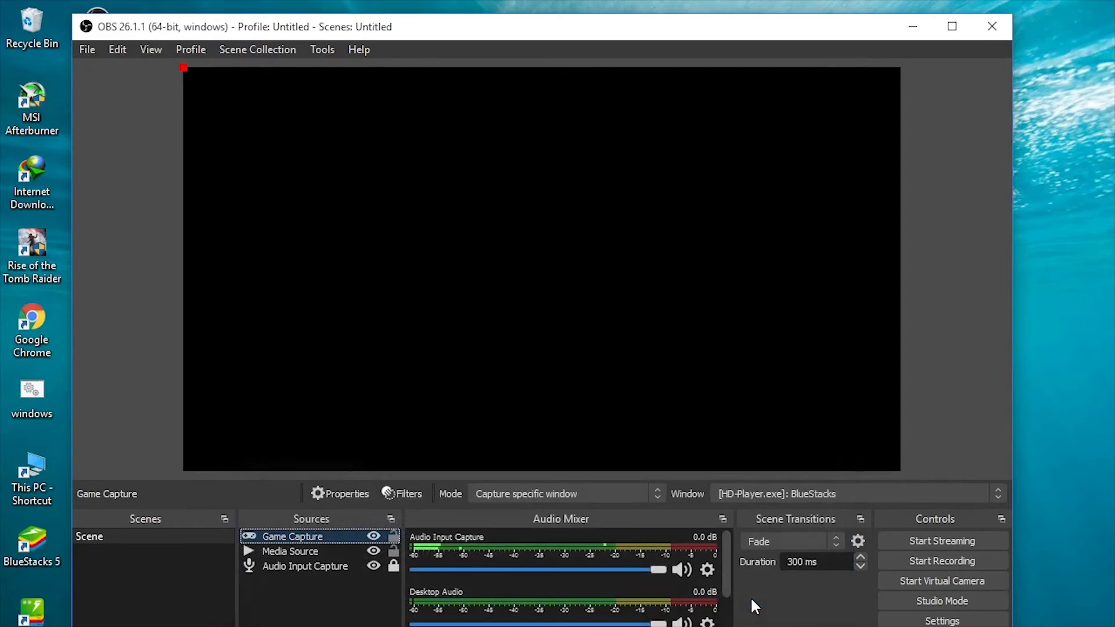
Try the other capture modes in the Game Capture properties and return to Capture specific window
double_click(328, 537)
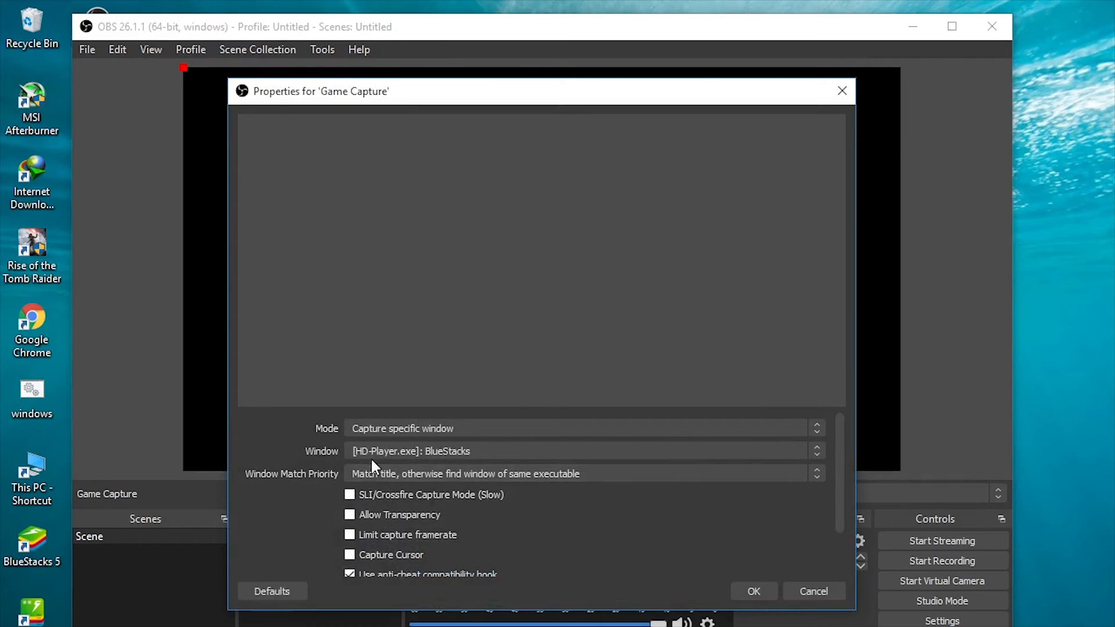
left_click(386, 430)
left_click(387, 443)
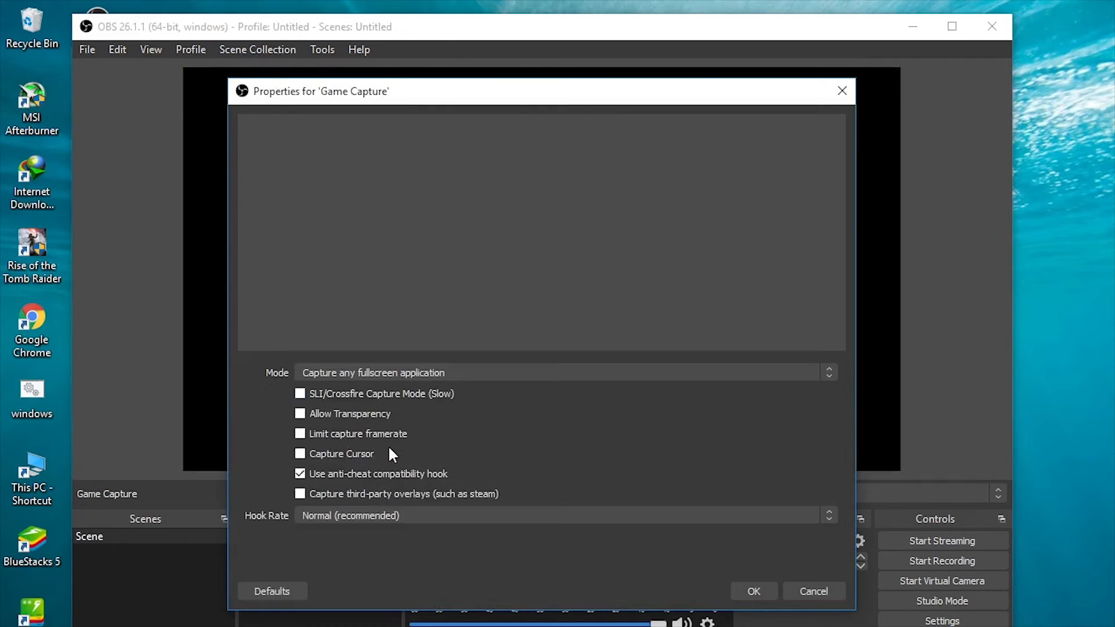
left_click(396, 376)
left_click(391, 411)
left_click(393, 375)
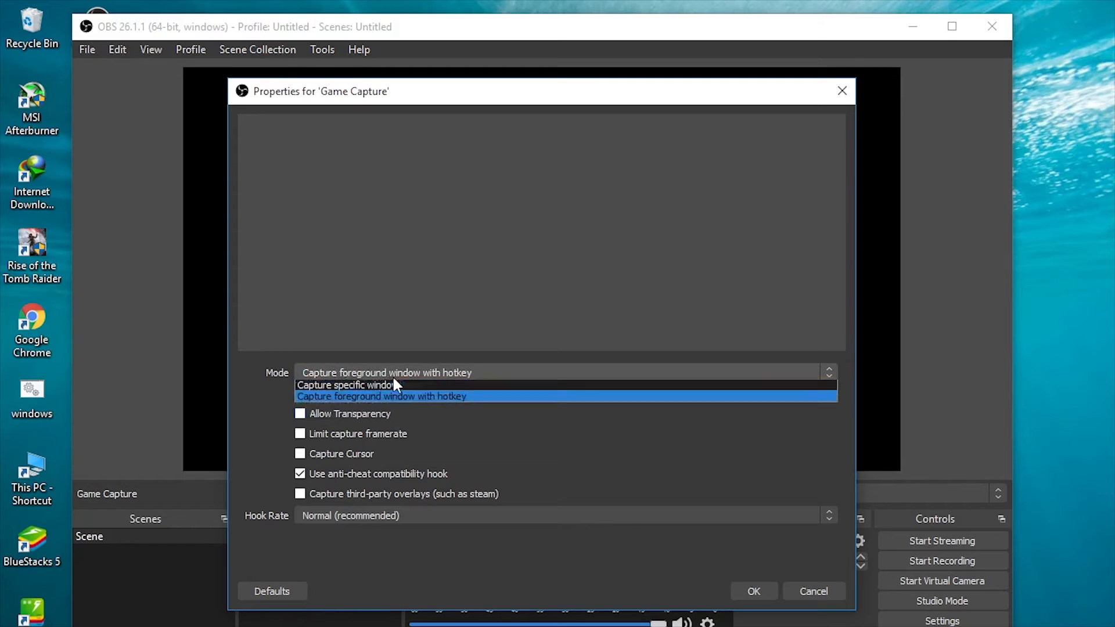
left_click(390, 393)
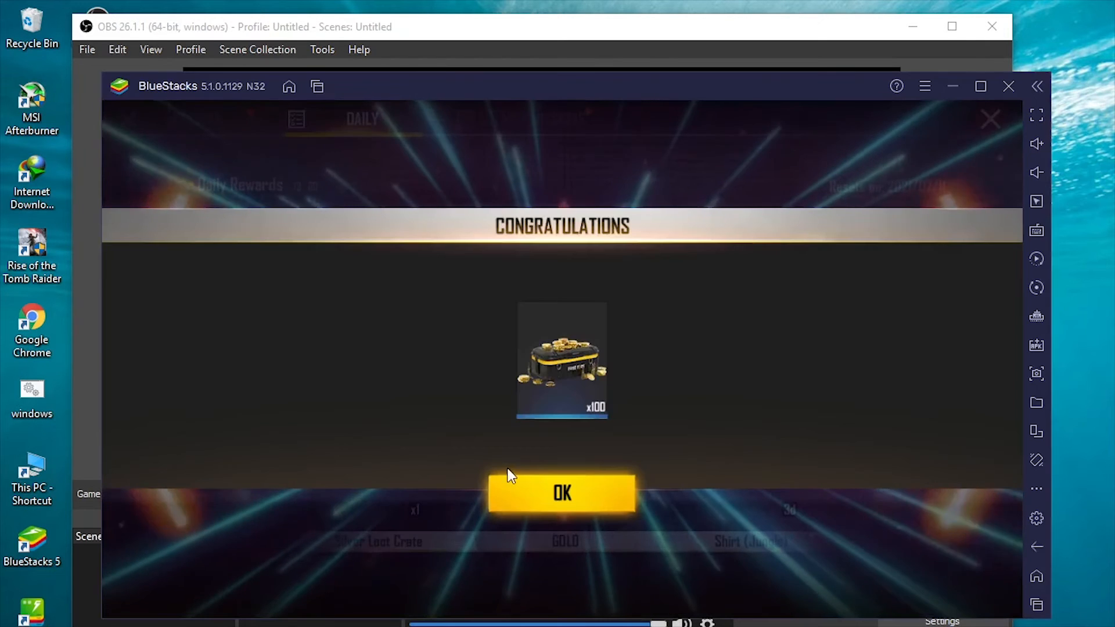
Switch to BlueStacks, close the game's reward and daily rewards screens, and get its window out of the way
left_click(521, 483)
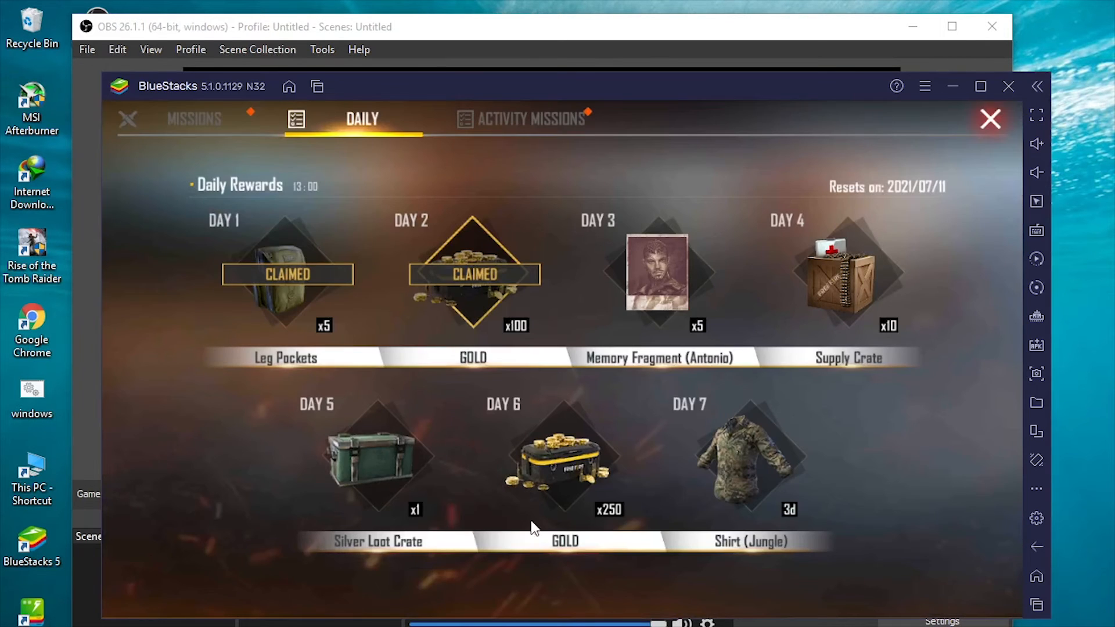
left_click(990, 119)
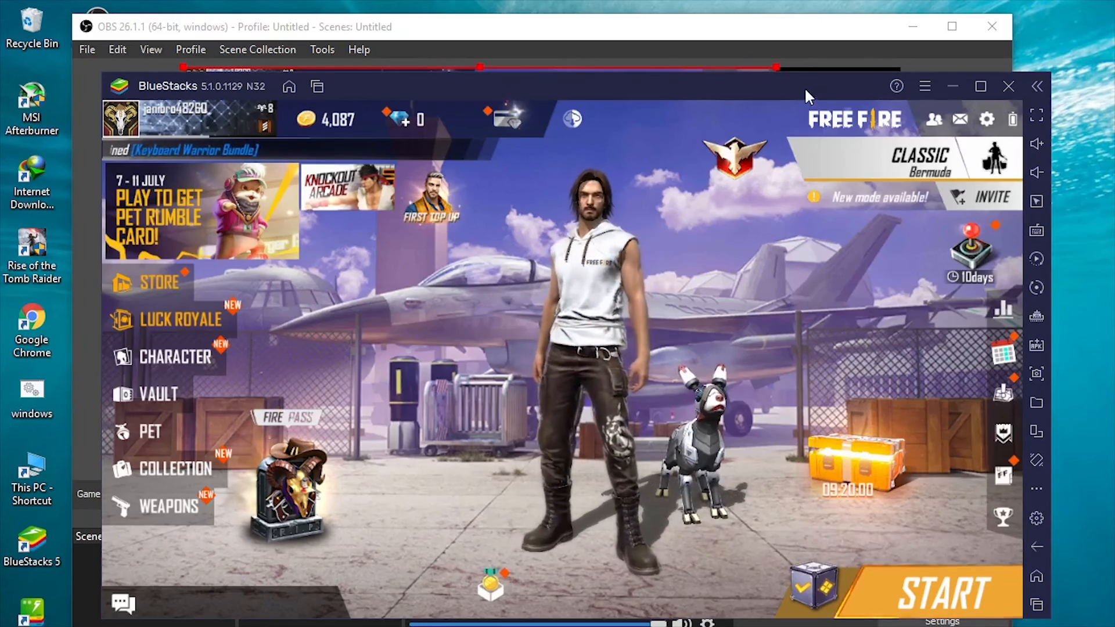
left_click_drag(804, 86, 711, 287)
left_click(969, 266)
left_click(877, 296)
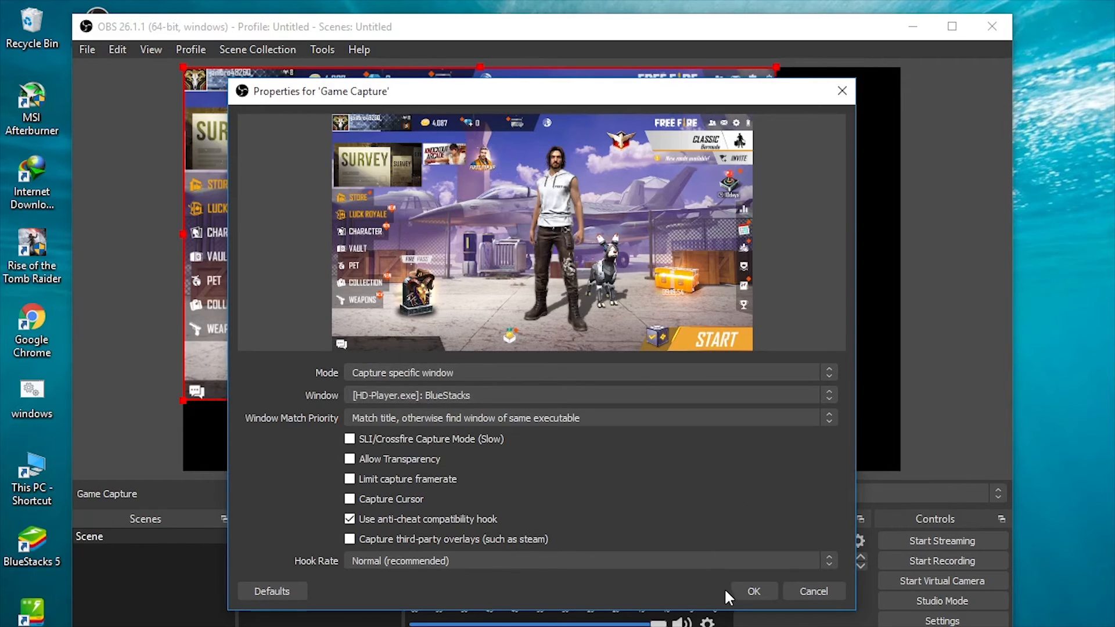
Enlarge the game capture to fill the whole canvas and lock the Media Source and Game Capture sources
left_click(740, 590)
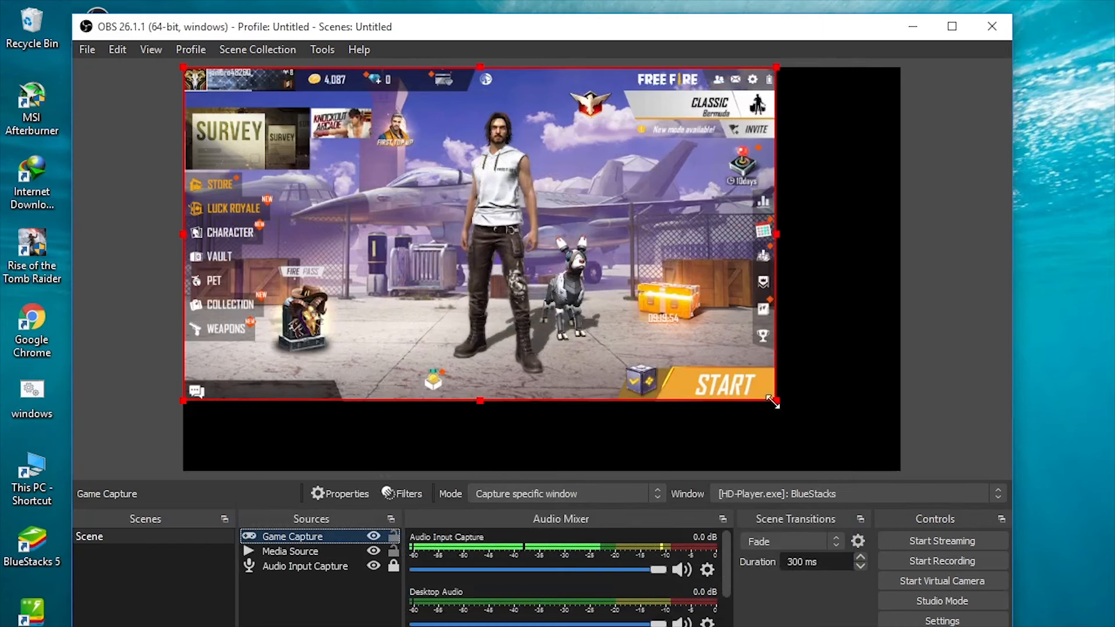
left_click_drag(773, 402, 901, 472)
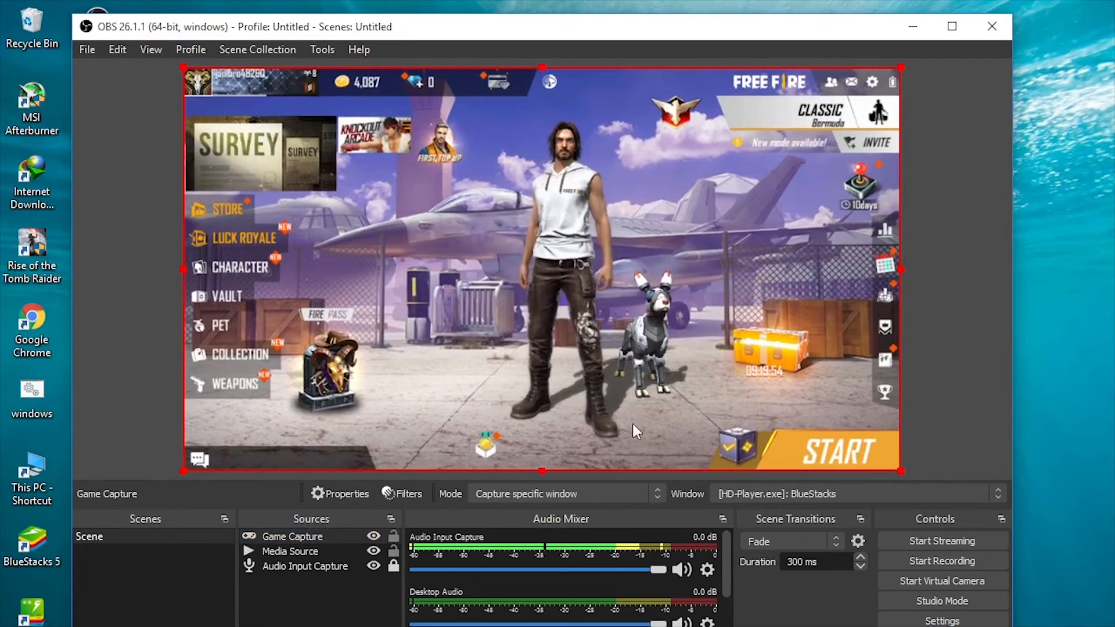
left_click(394, 551)
left_click(394, 537)
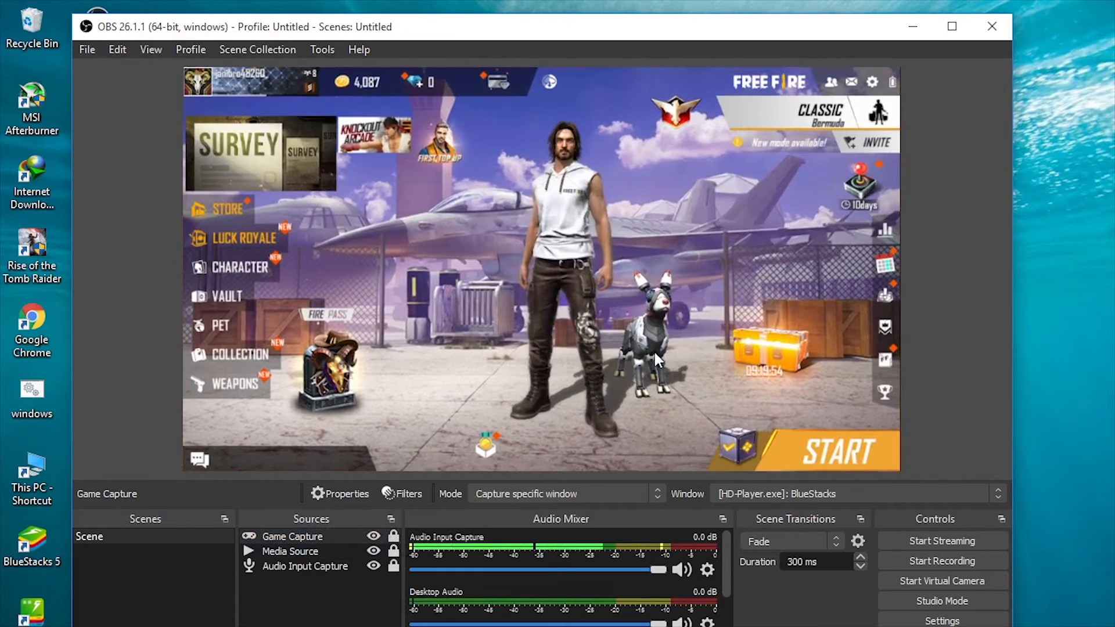
Select the Audio Input Capture, Game Capture and Media Source entries in turn to check the scene's sources
left_click(284, 576)
left_click(282, 566)
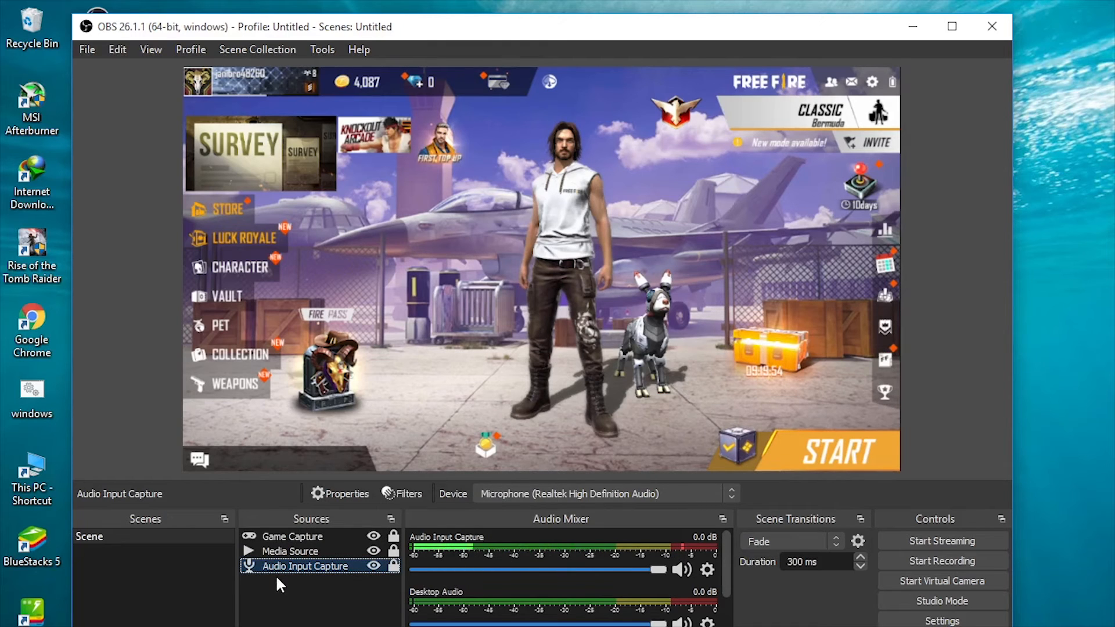
left_click(288, 538)
left_click(289, 550)
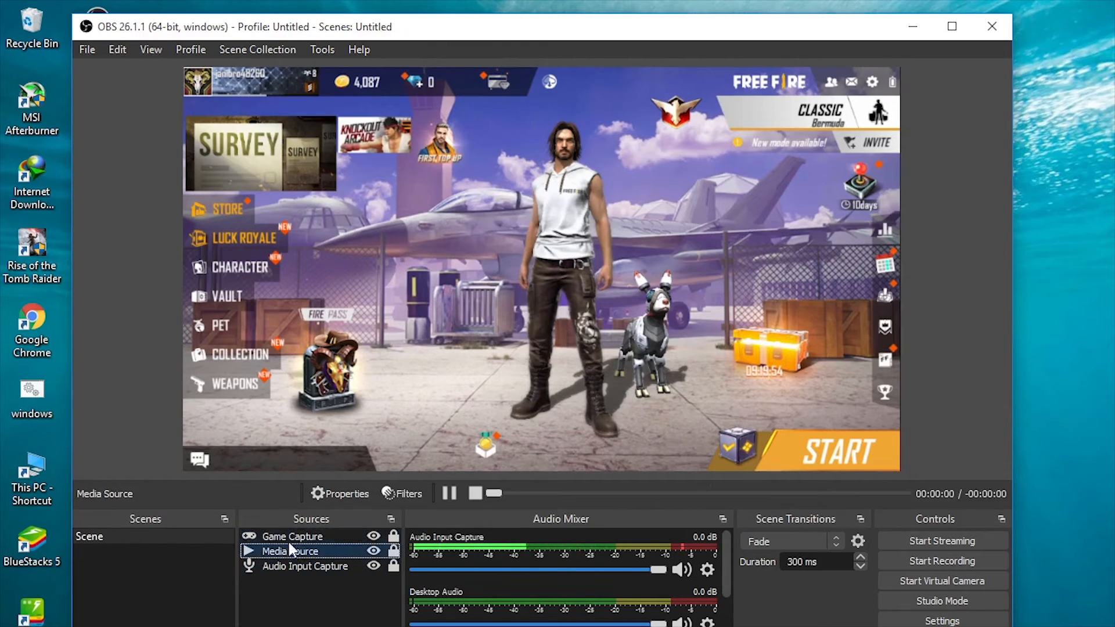
Move the Media Source above Game Capture in the source order and hide it, leaving Game Capture shown
left_click_drag(291, 550, 291, 531)
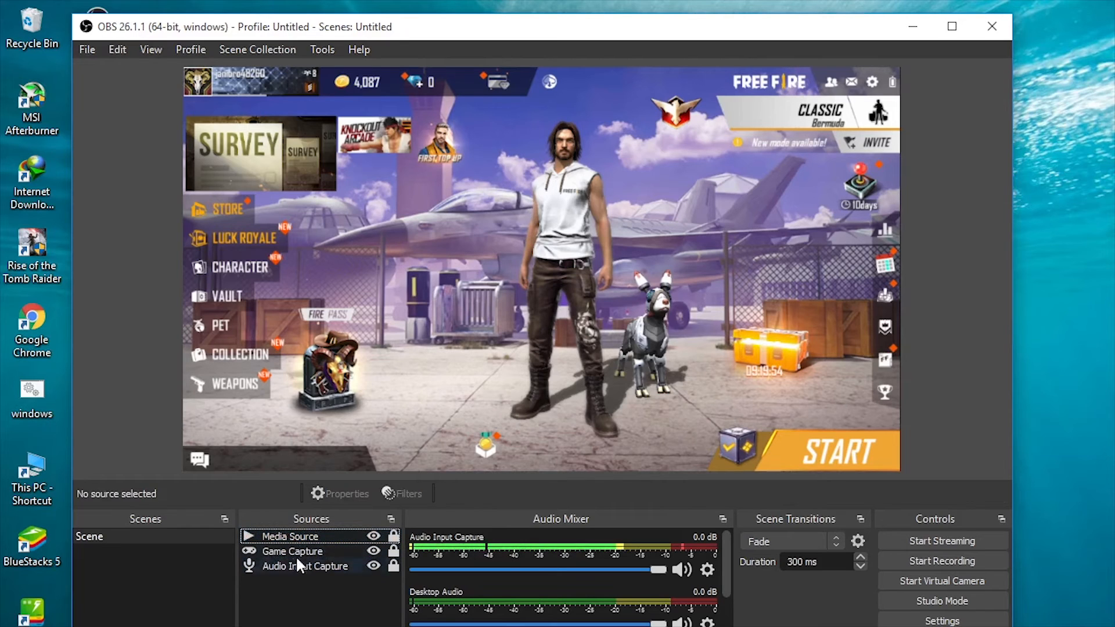
left_click(374, 550)
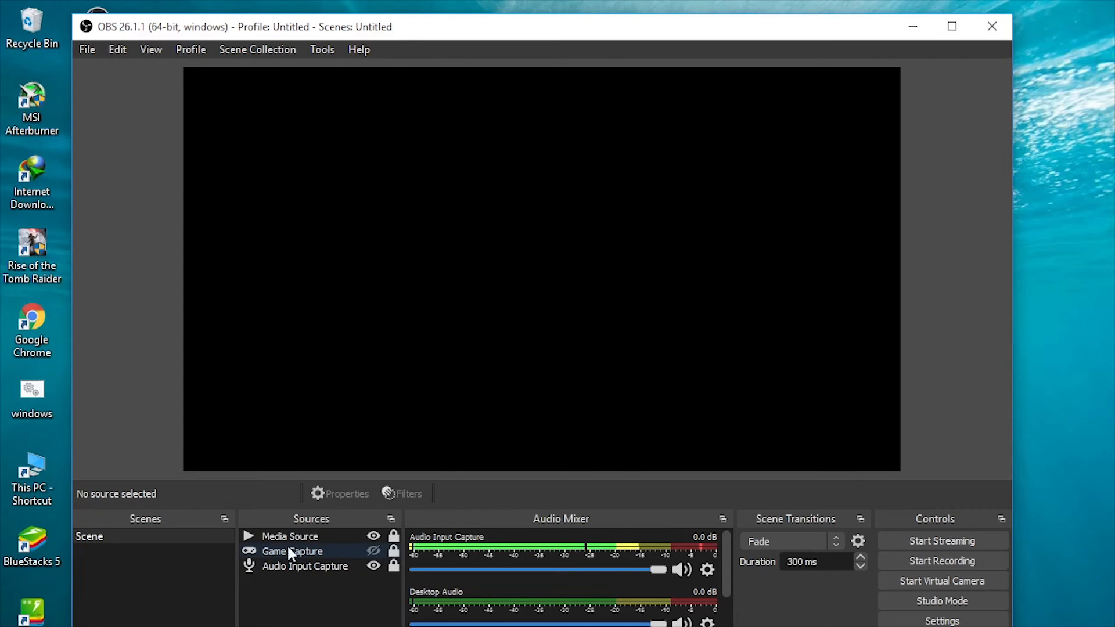
left_click(374, 550)
left_click(374, 536)
Check the Game Capture properties, restore the BlueStacks window and move it out of the way of the OBS preview
double_click(308, 553)
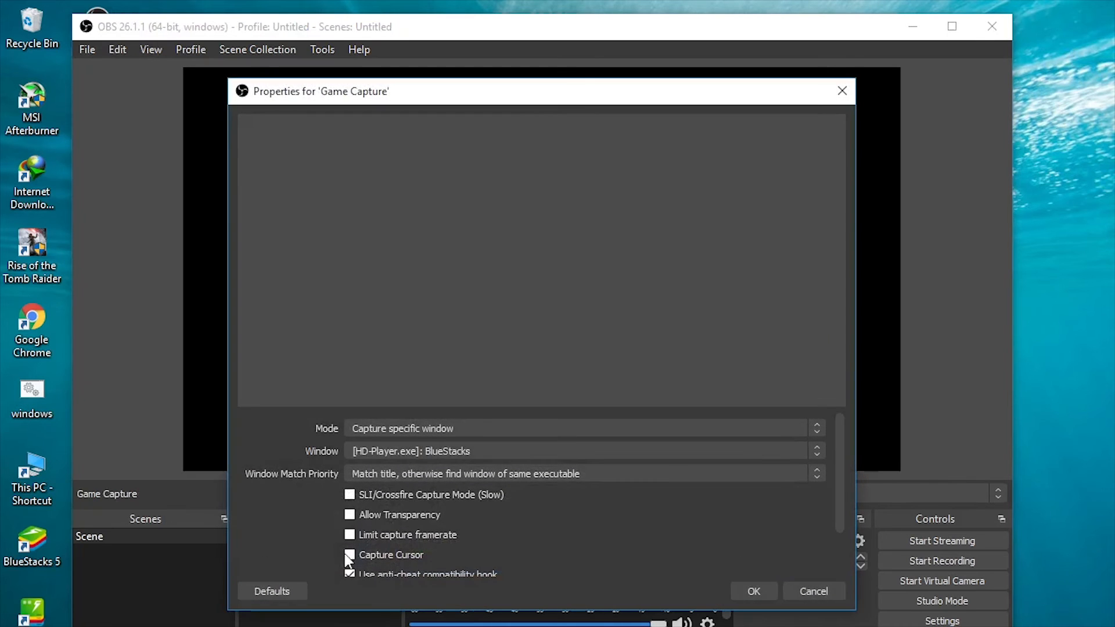
left_click(756, 588)
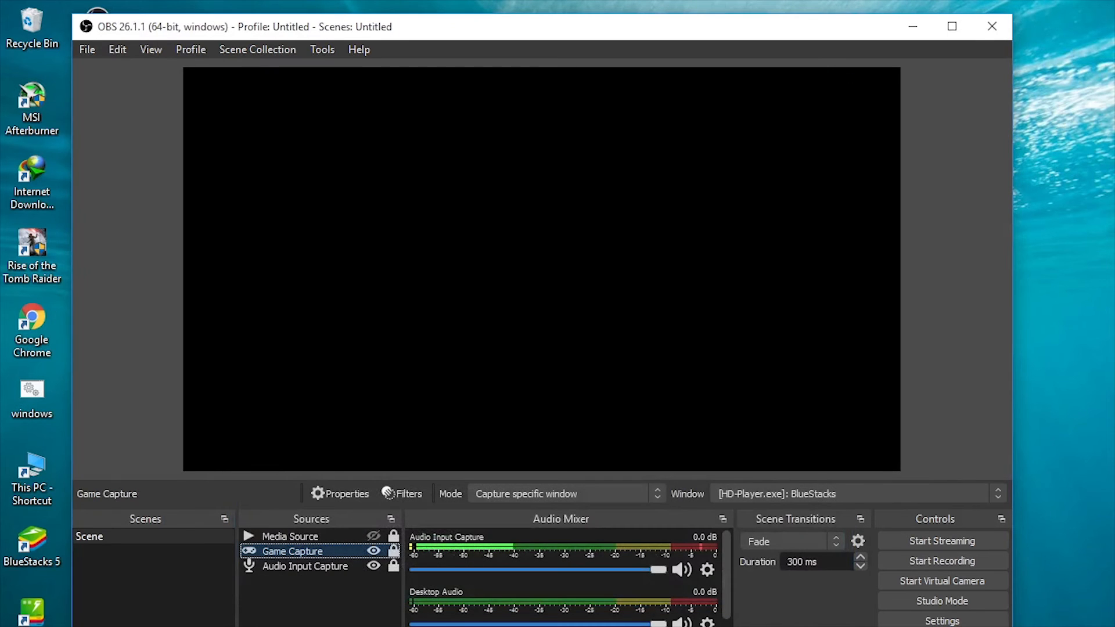
left_click(325, 626)
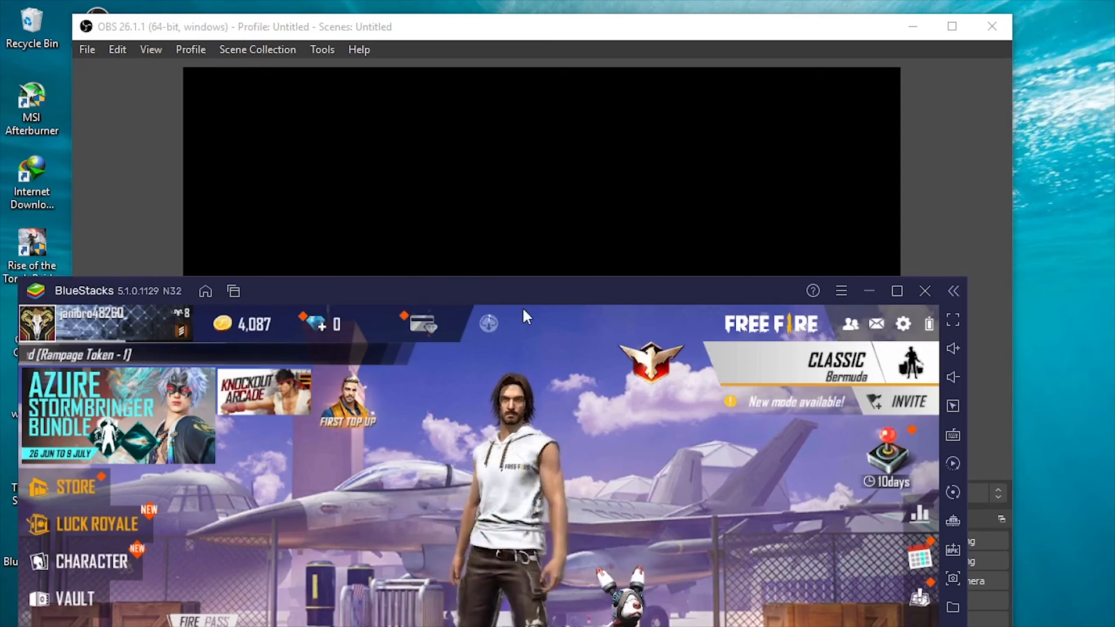
left_click_drag(522, 291, 558, 626)
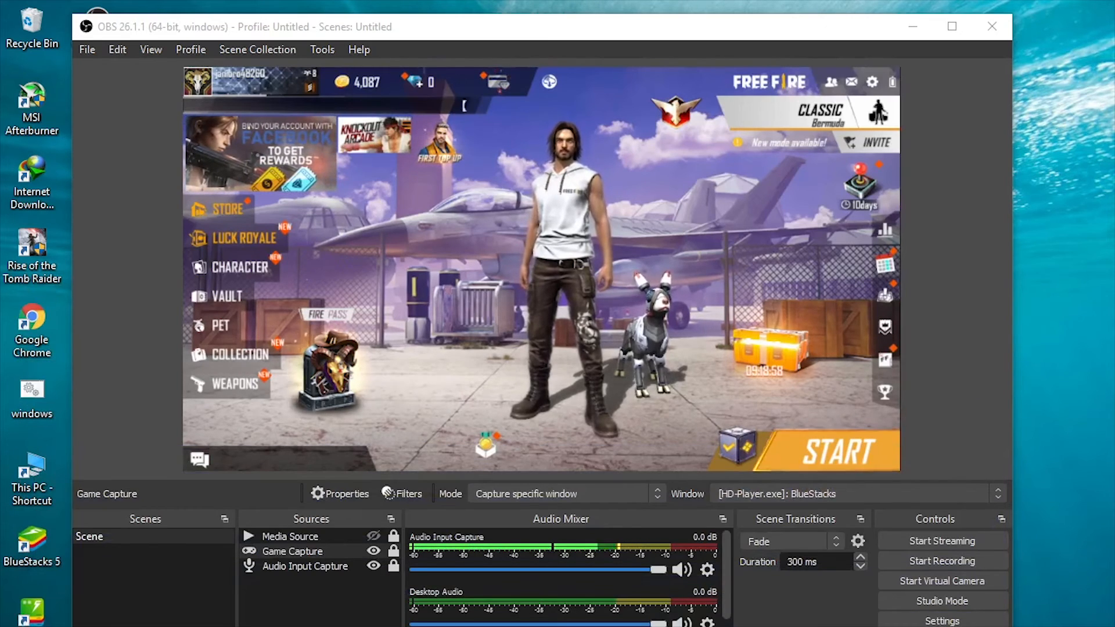
left_click_drag(573, 30, 595, 25)
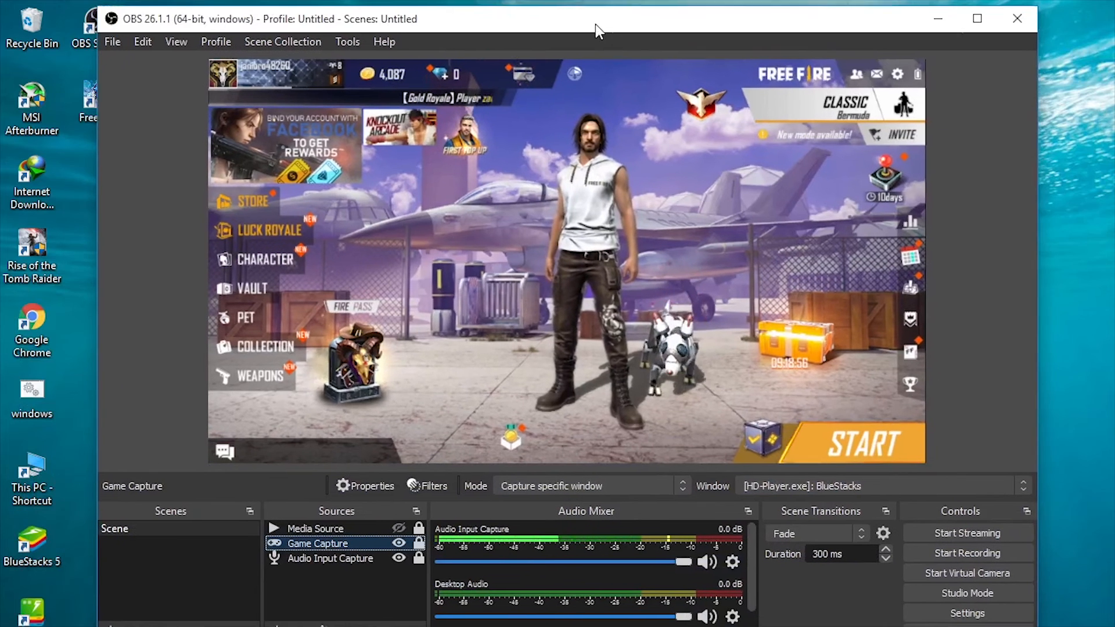
left_click(458, 280)
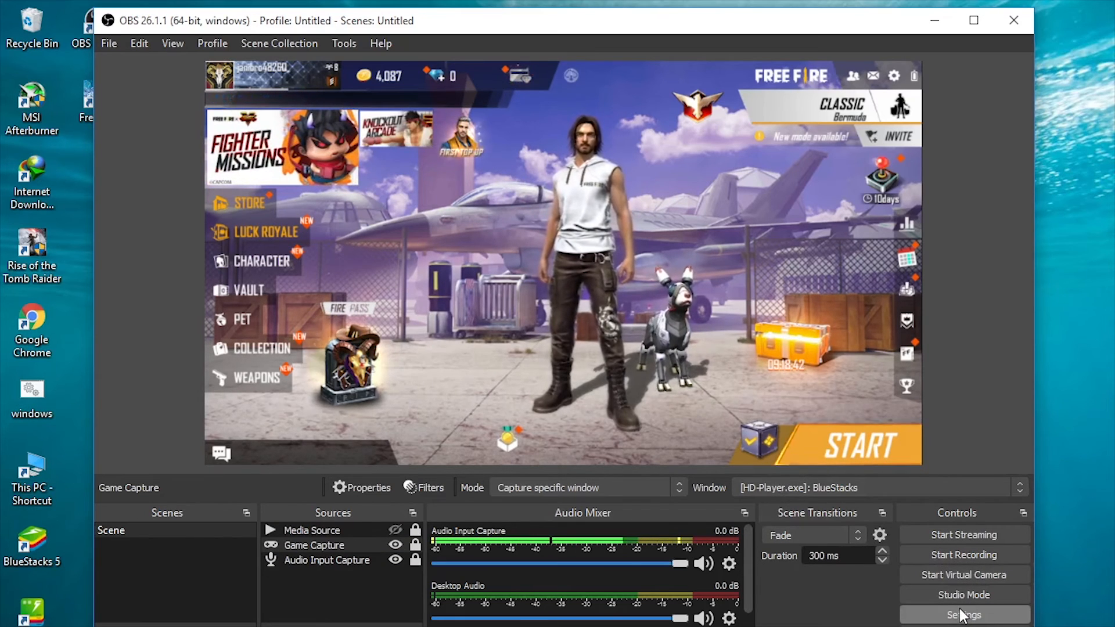
Set the streaming service to YouTube - RTMPS, keeping the Primary YouTube ingest server
left_click(978, 615)
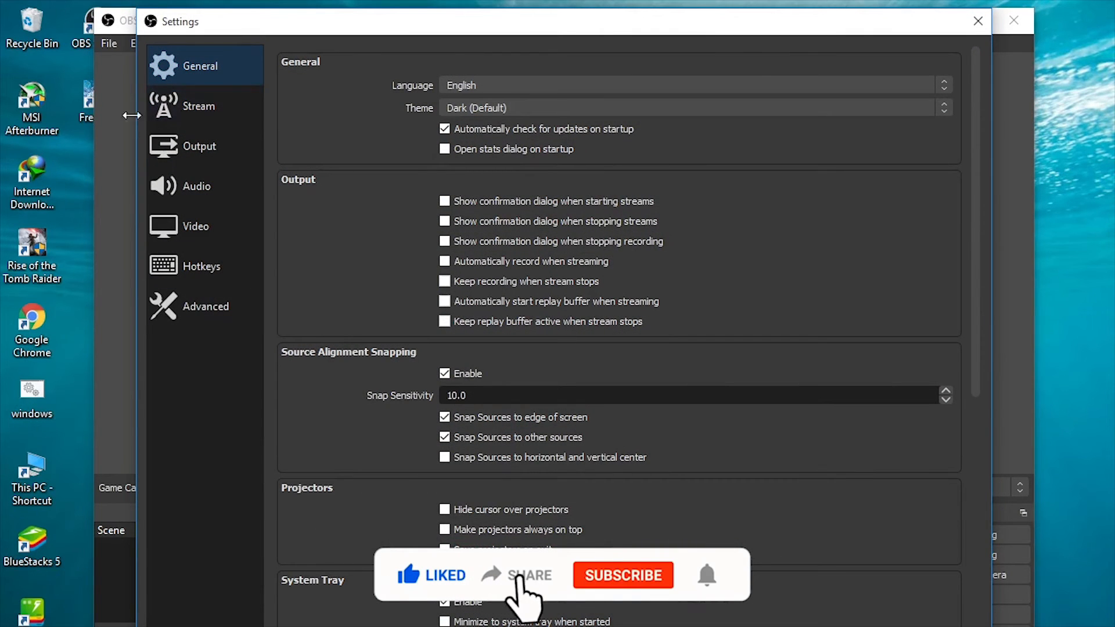
left_click(186, 113)
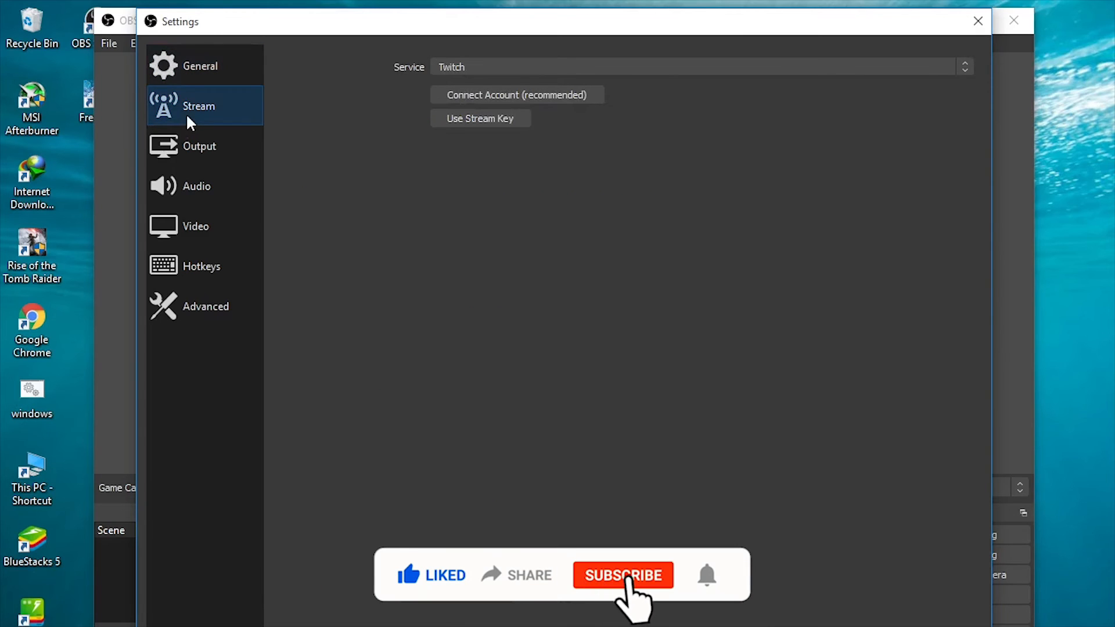
left_click(463, 69)
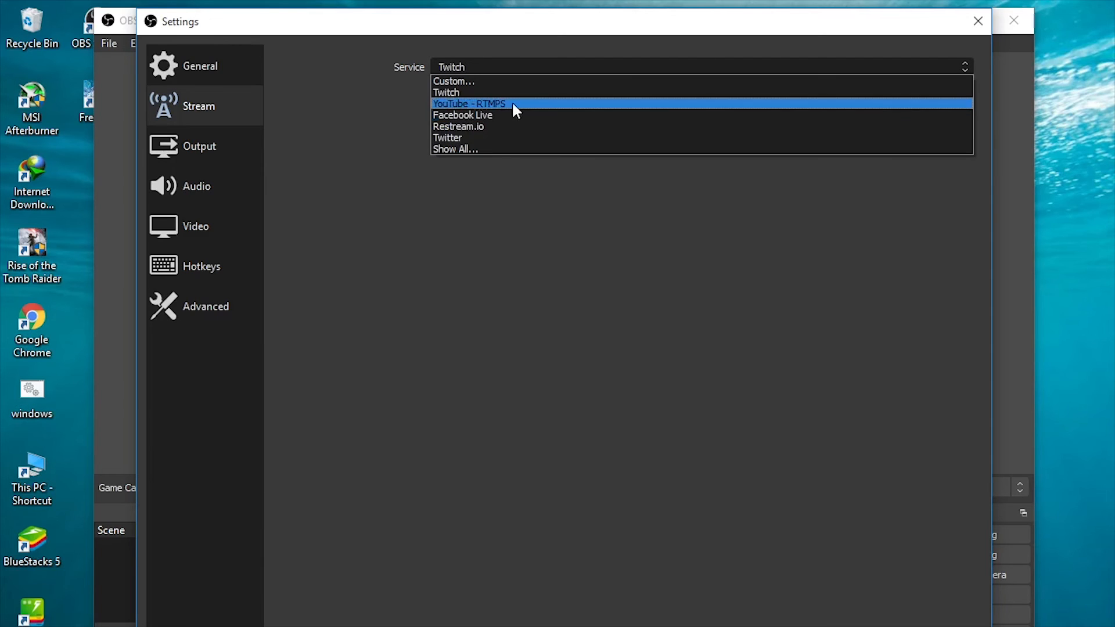
left_click(465, 104)
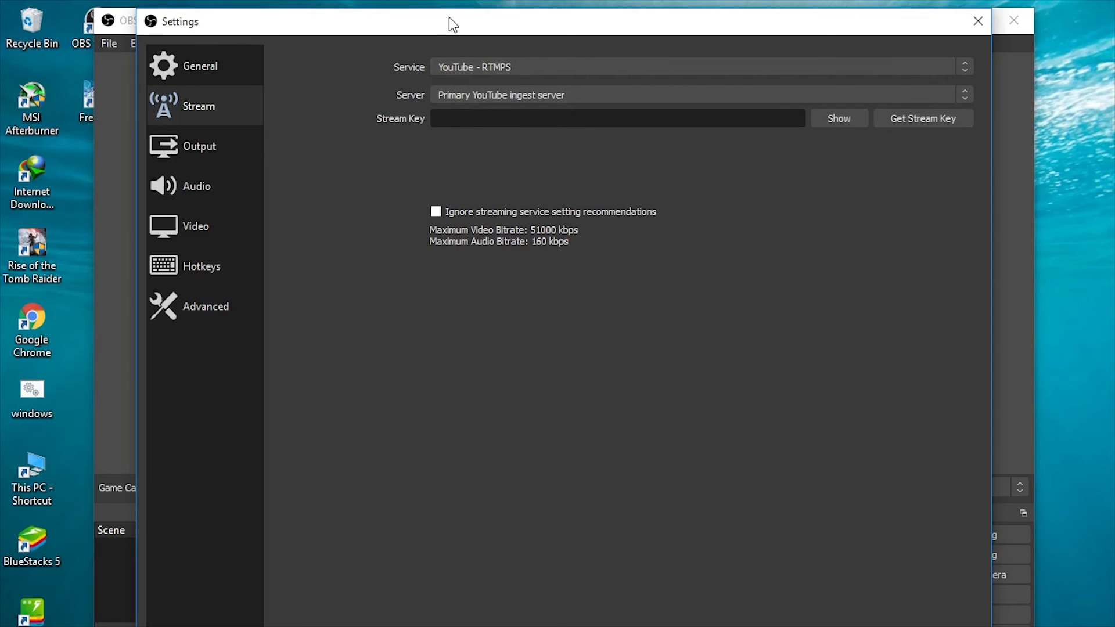
left_click_drag(450, 20, 493, 20)
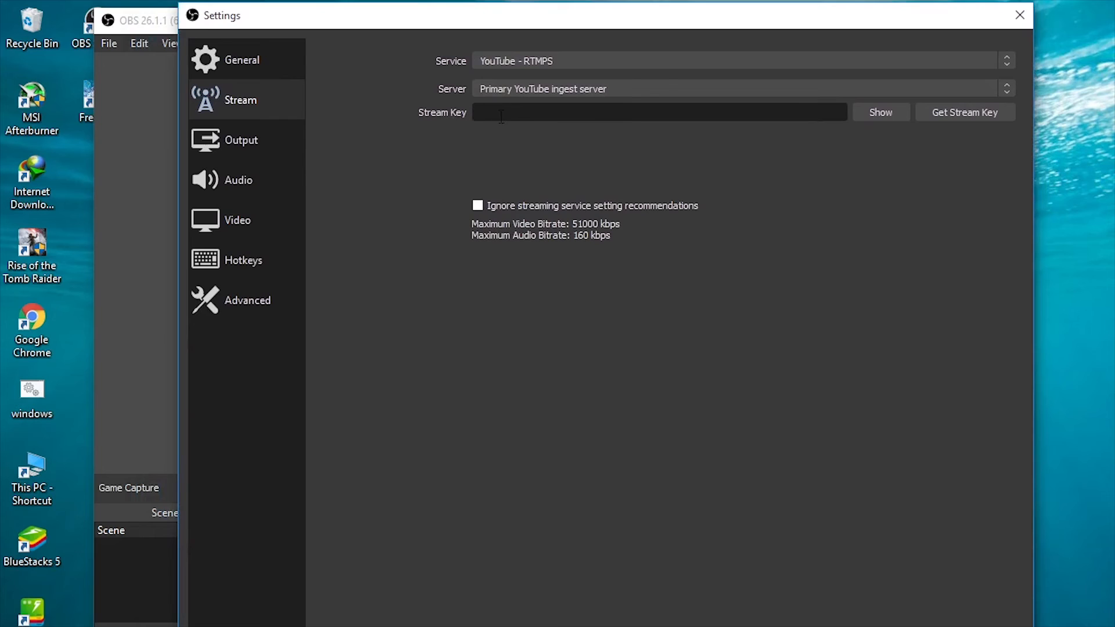
left_click(557, 92)
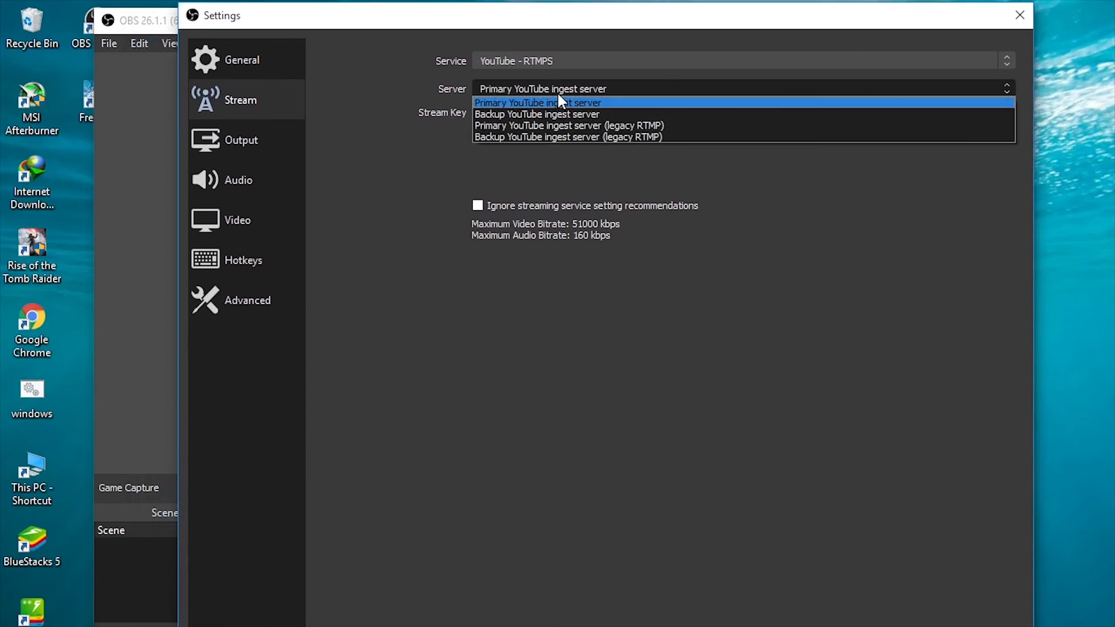
left_click(557, 92)
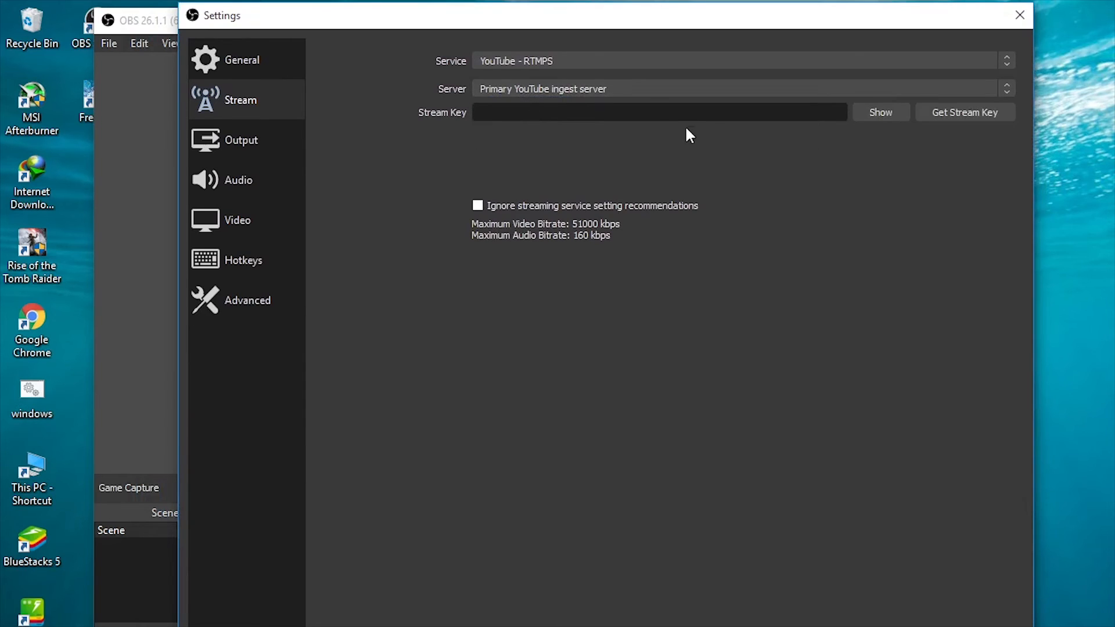
left_click_drag(664, 25, 597, 40)
left_click(434, 129)
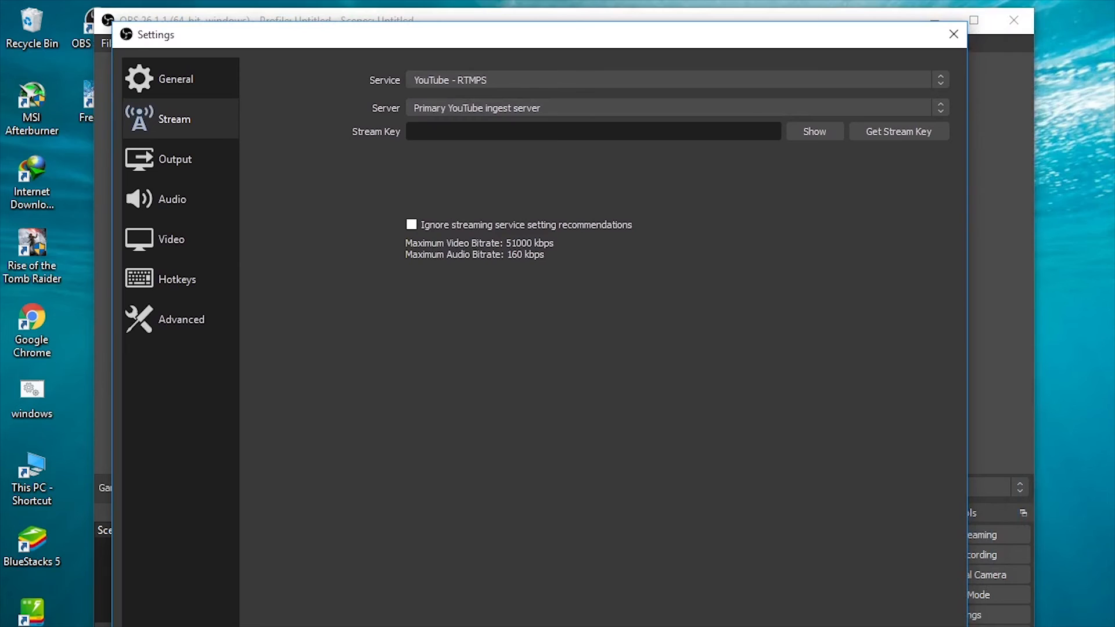
Switch to YouTube Studio in Chrome and open the Go live streaming dashboard
key("alt+Tab")
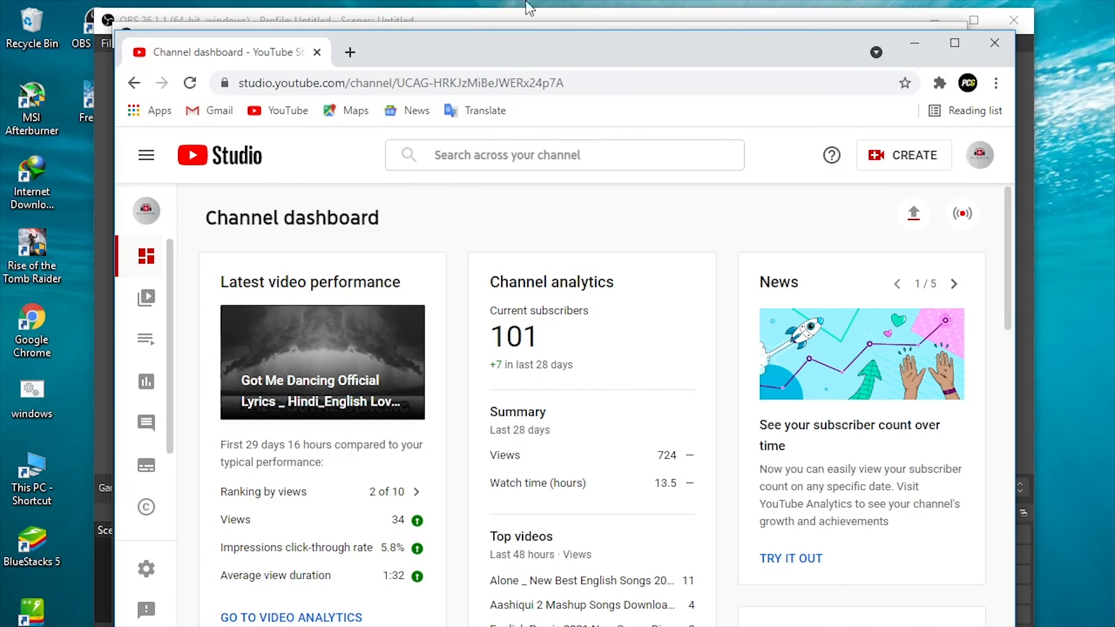
left_click_drag(512, 52, 491, 155)
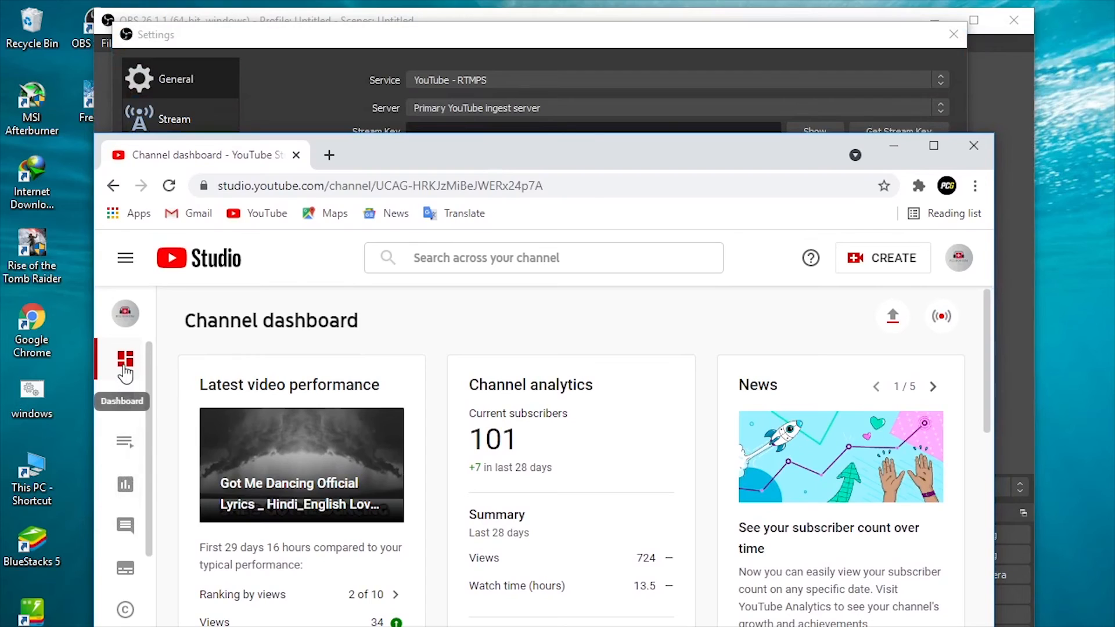
scroll(120, 380, "down", 2)
left_click(877, 258)
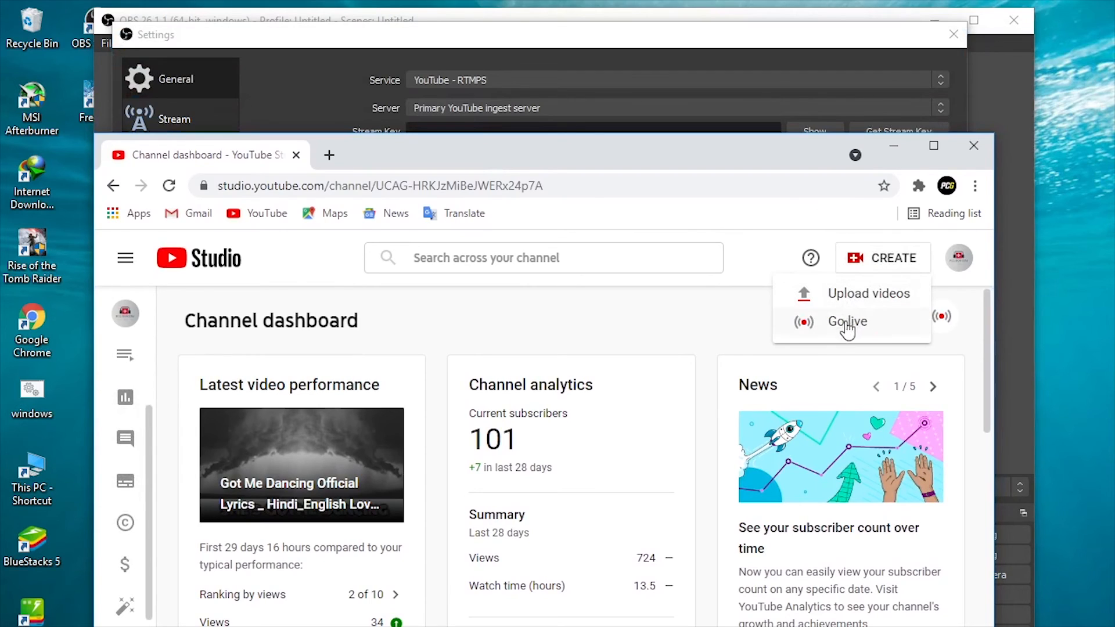
left_click(835, 323)
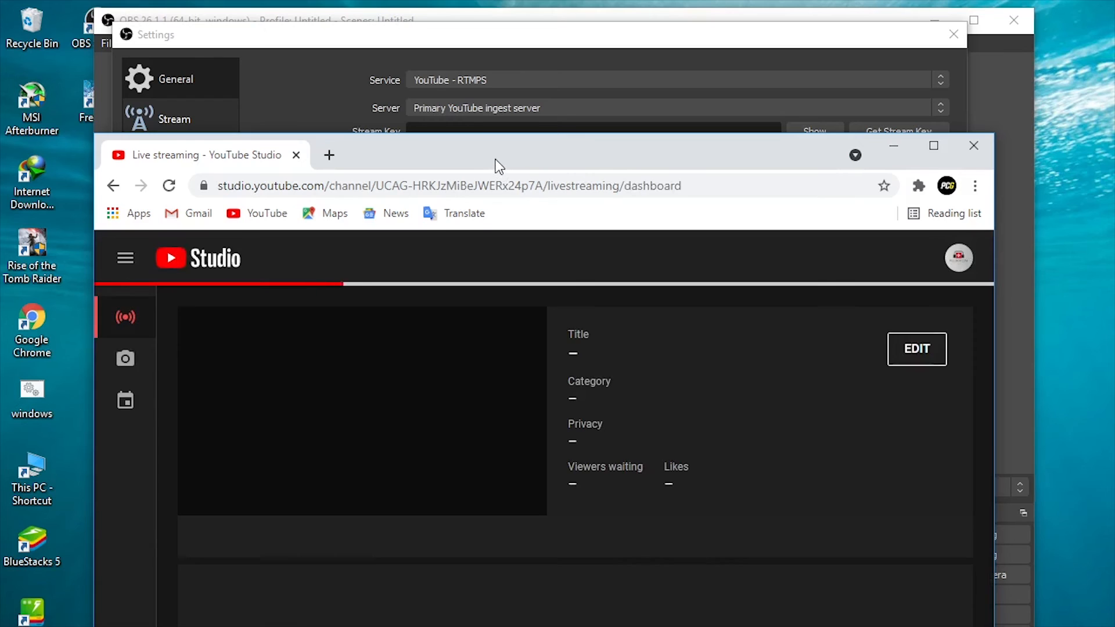
left_click_drag(497, 166, 427, 26)
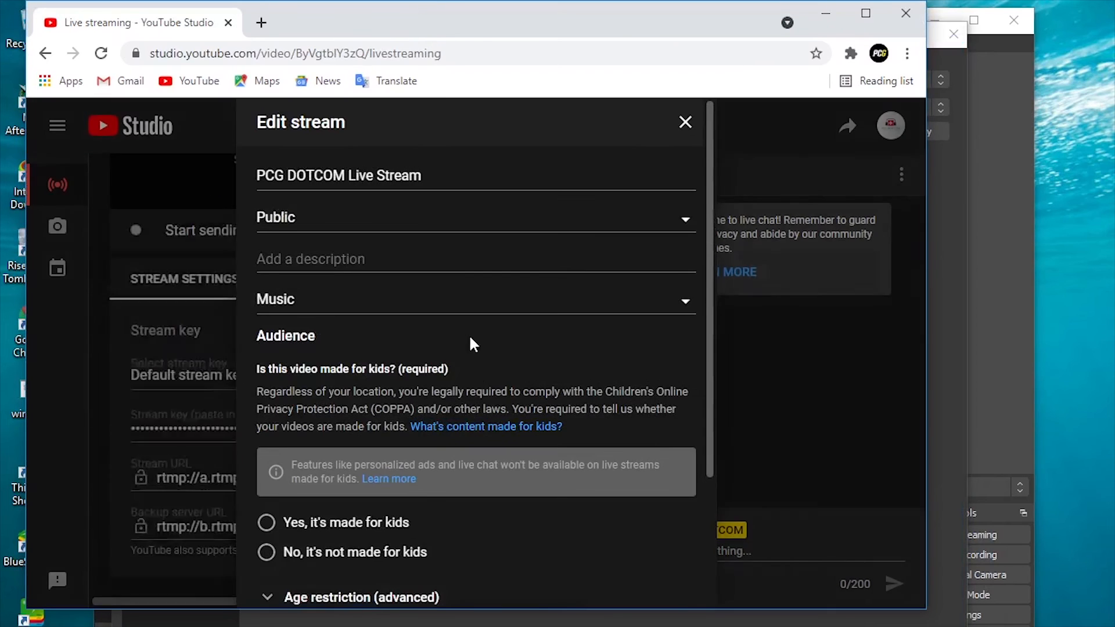
scroll(472, 337, "down", 1)
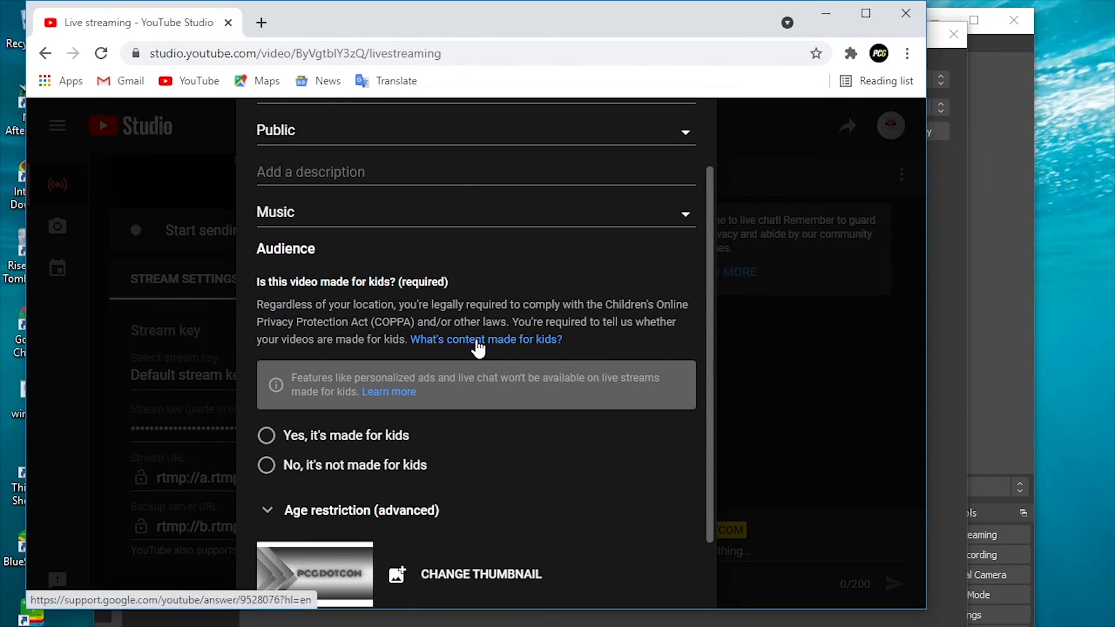
scroll(476, 340, "up", 1)
left_click(686, 122)
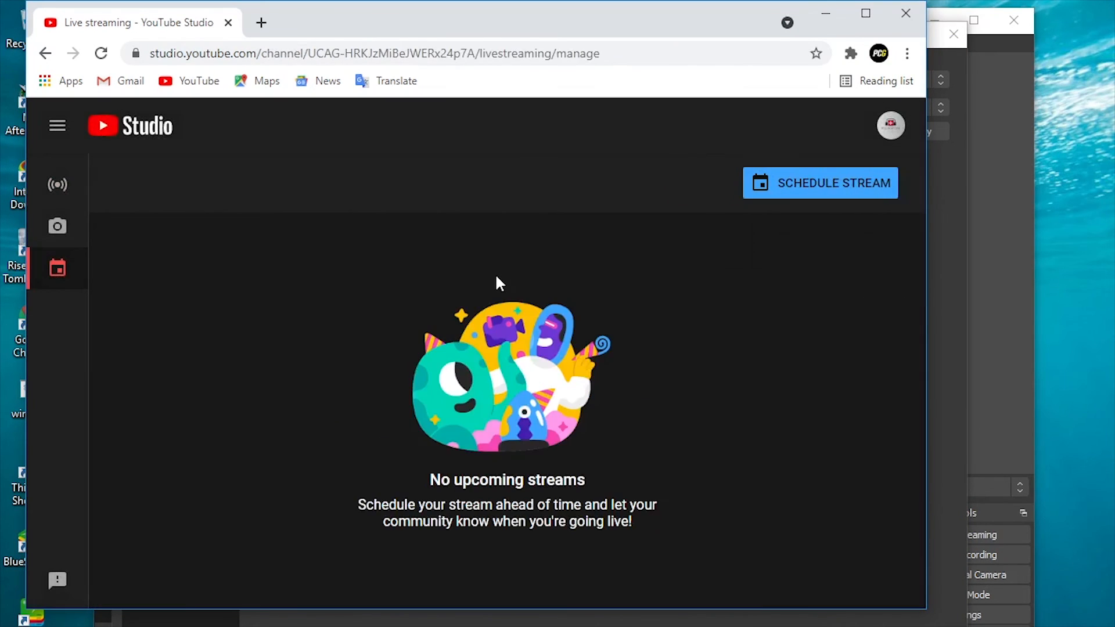
left_click(65, 189)
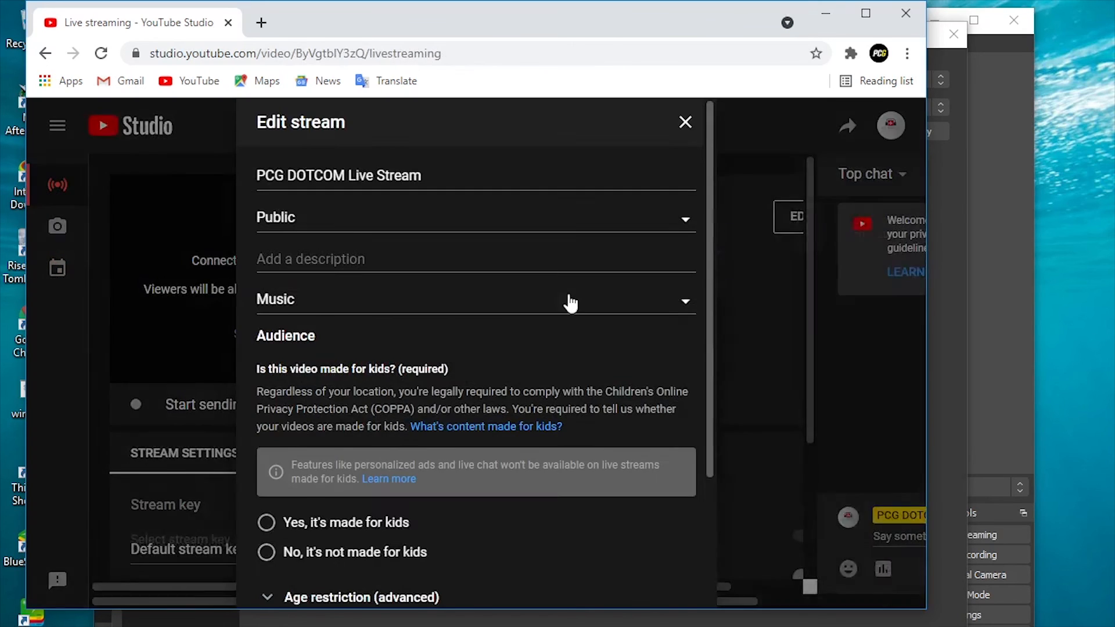
Review the stream details, mark the live stream as not made for kids and save it
scroll(566, 293, "down", 3)
scroll(556, 311, "up", 3)
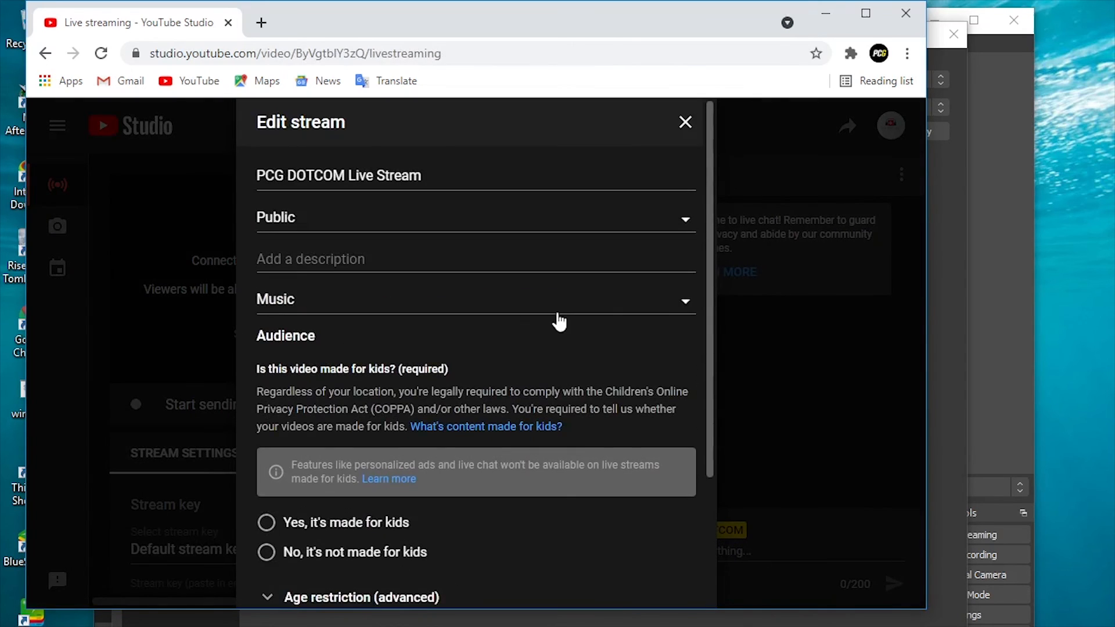
scroll(583, 142, "down", 3)
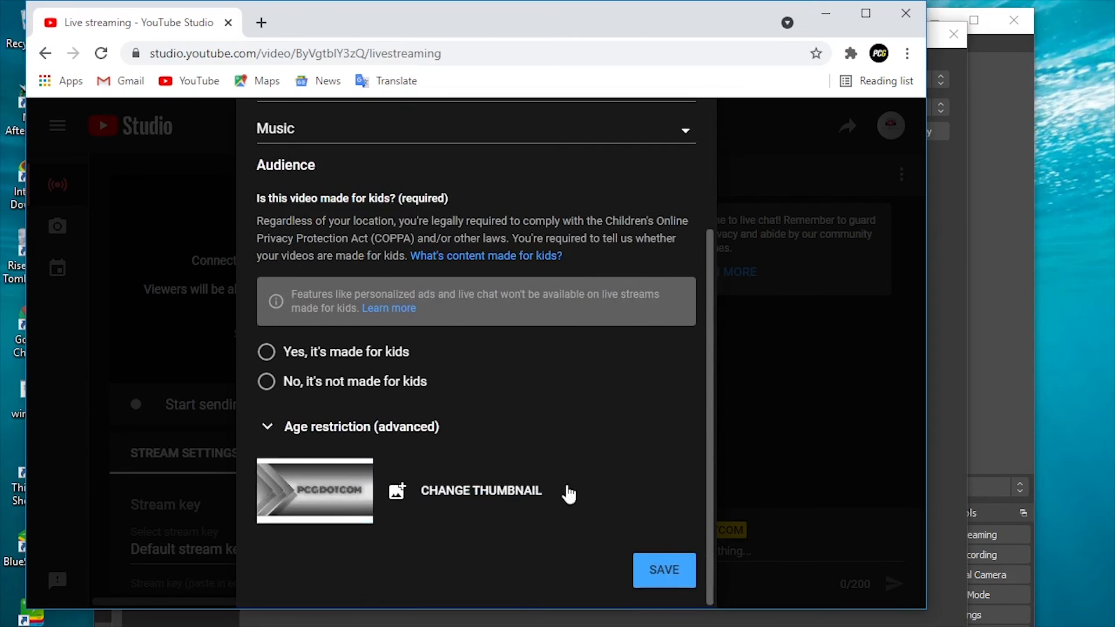
left_click(300, 380)
scroll(586, 535, "up", 3)
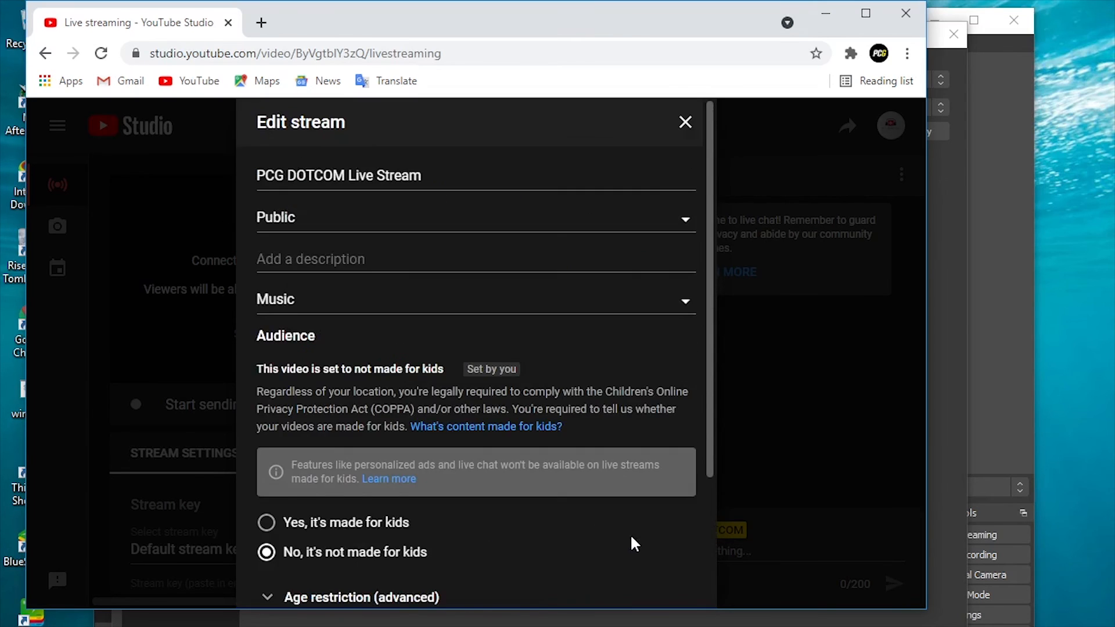
scroll(635, 545, "down", 3)
left_click(661, 567)
Look over the live dashboard and copy the default stream key from its stream settings
scroll(415, 318, "down", 2)
scroll(414, 388, "up", 2)
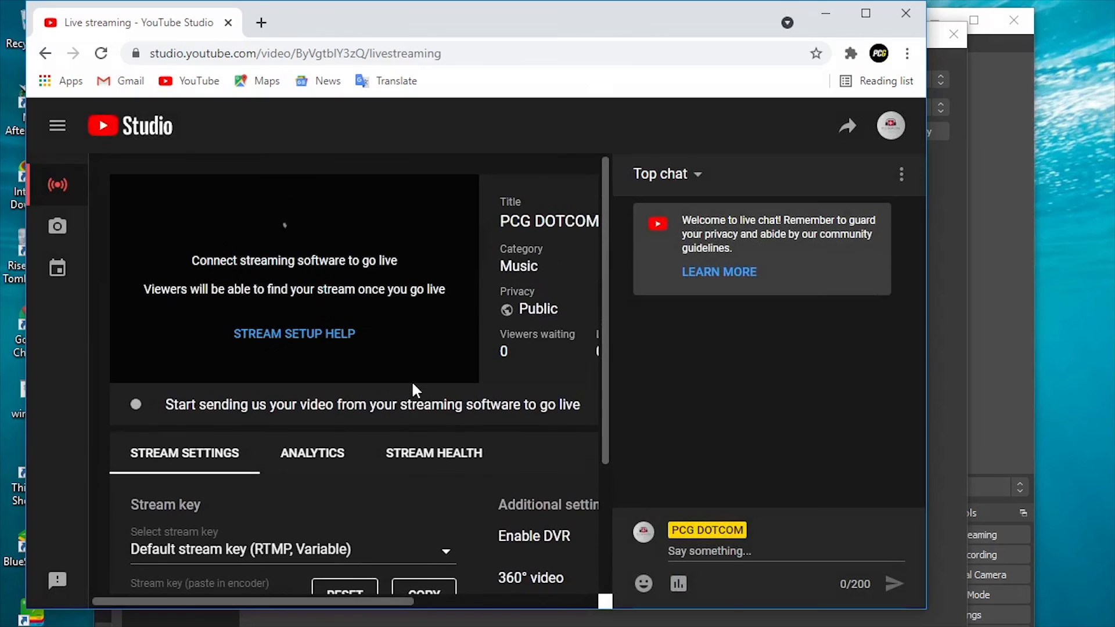
scroll(413, 388, "down", 1)
scroll(424, 371, "up", 1)
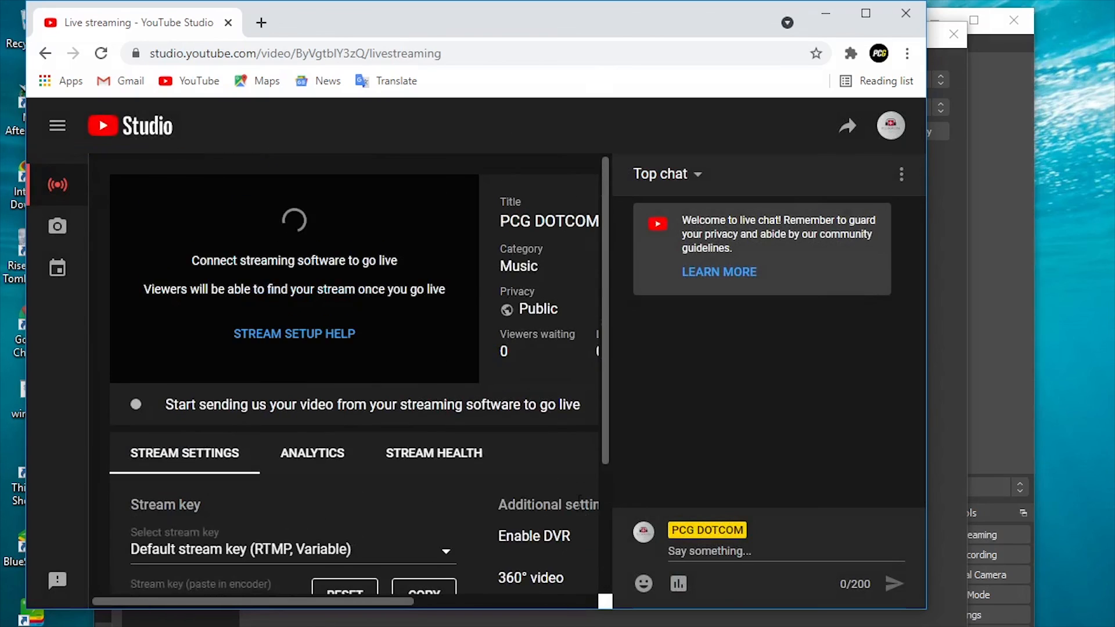
left_click_drag(398, 599, 584, 620)
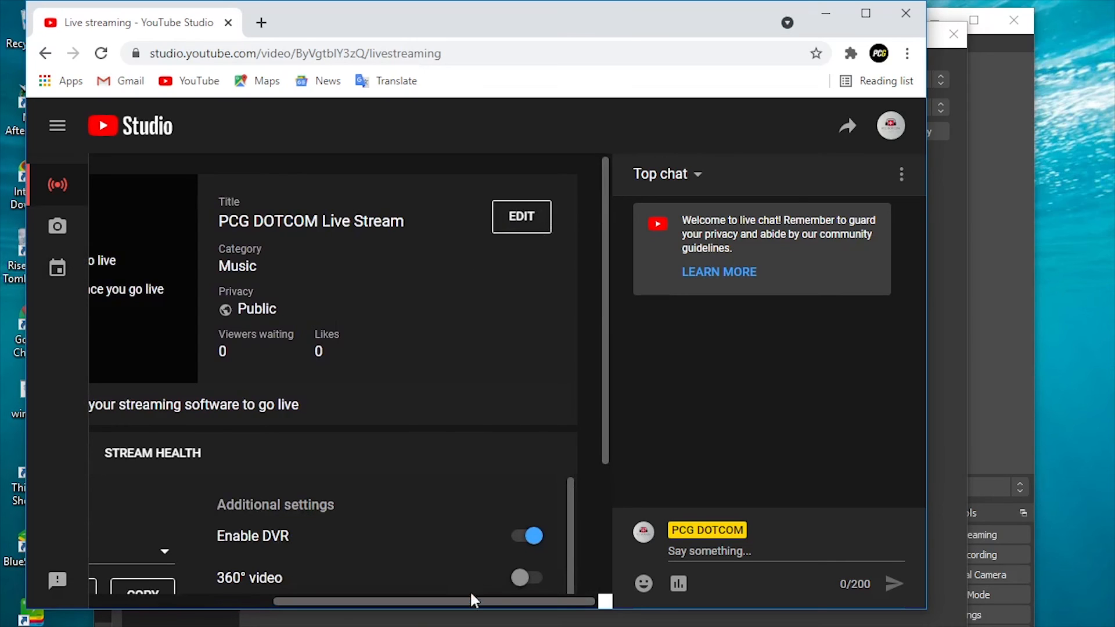
left_click_drag(466, 607, 233, 622)
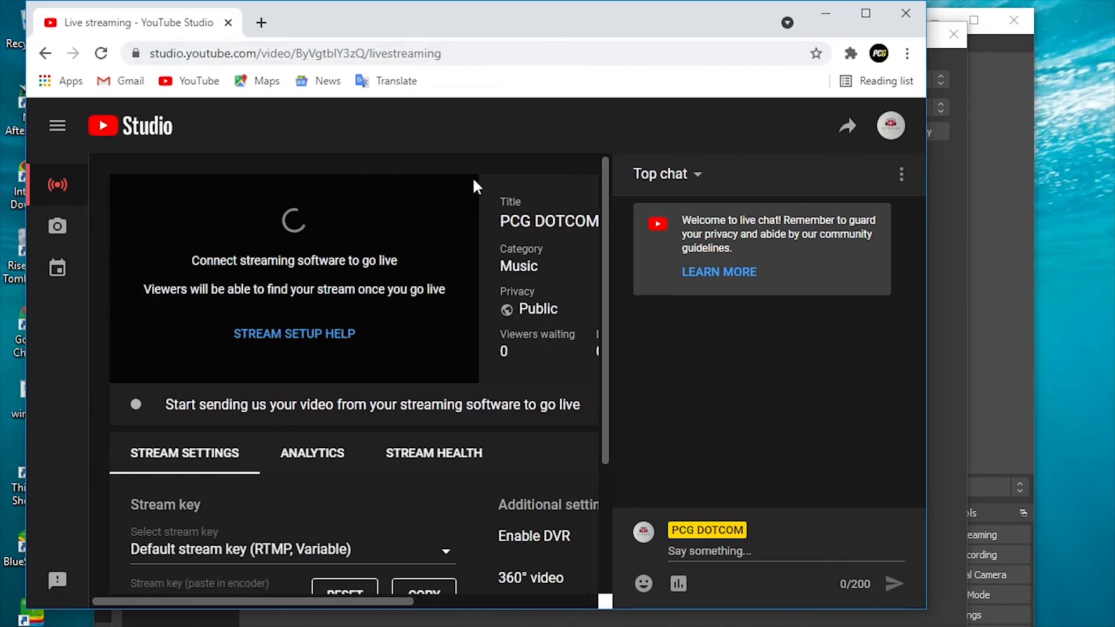
scroll(473, 186, "down", 3)
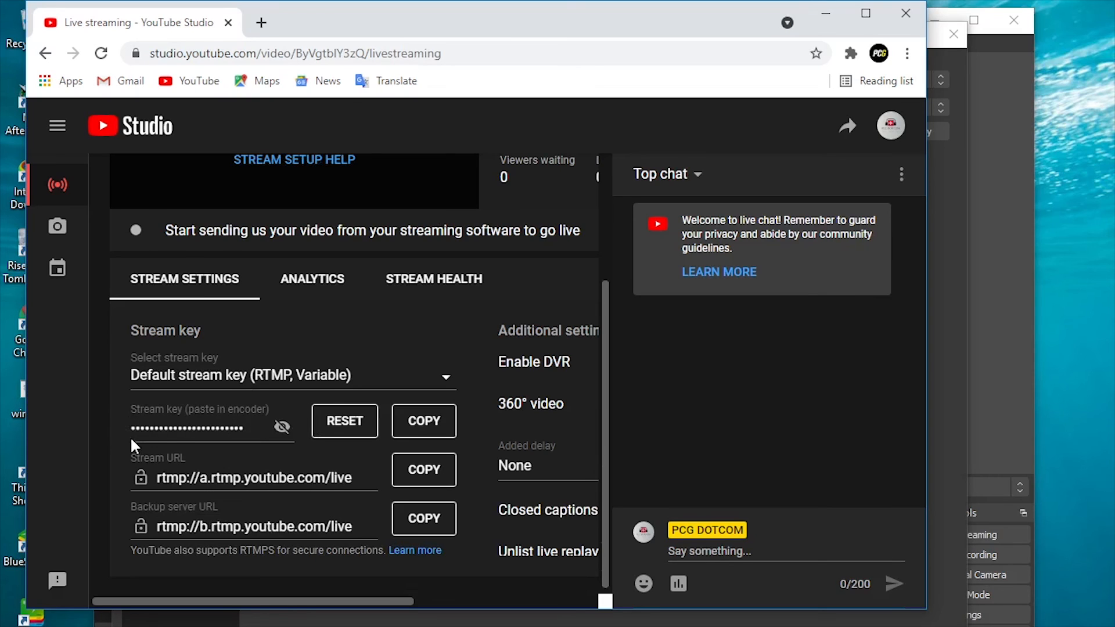
left_click(430, 426)
Return to the OBS stream settings, paste the copied key as the stream key and save the settings
left_click_drag(702, 5, 688, 34)
left_click(811, 41)
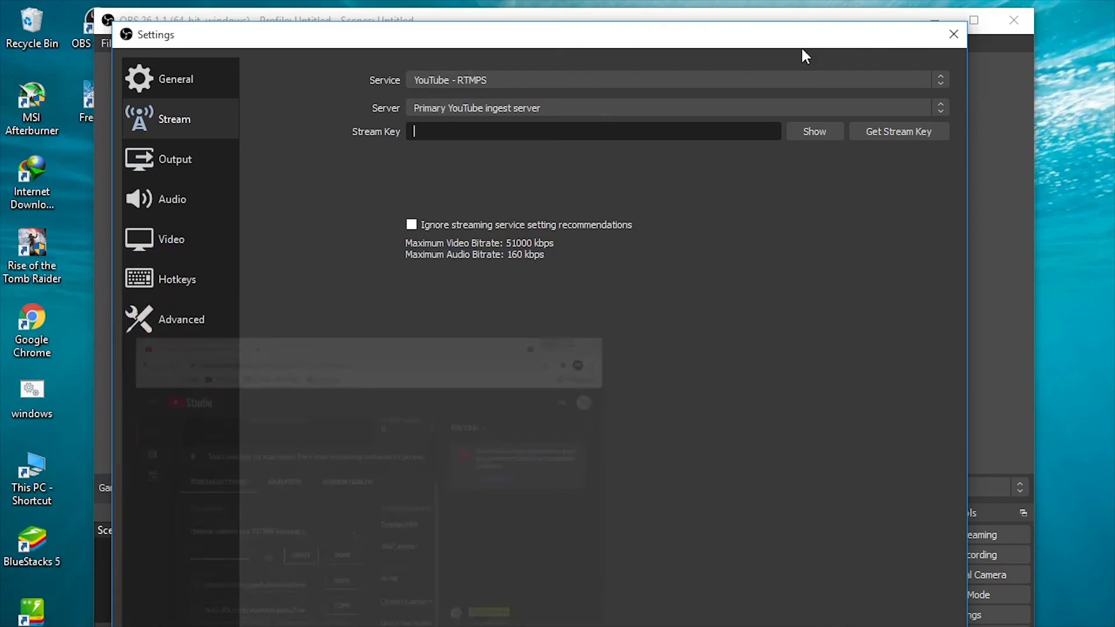
right_click(430, 127)
left_click(469, 226)
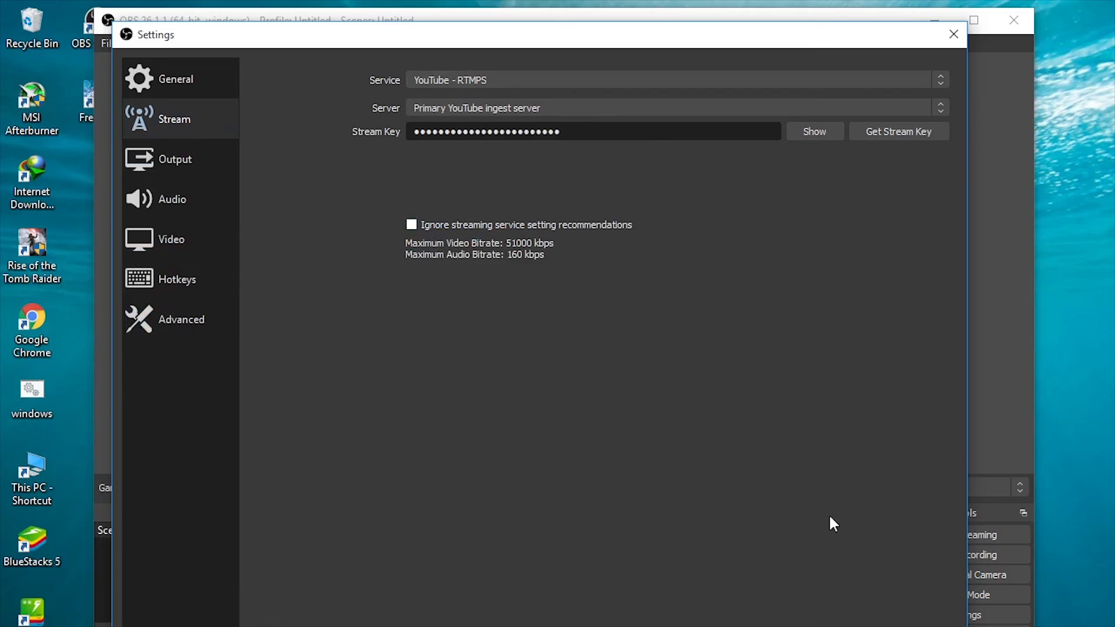
left_click(805, 626)
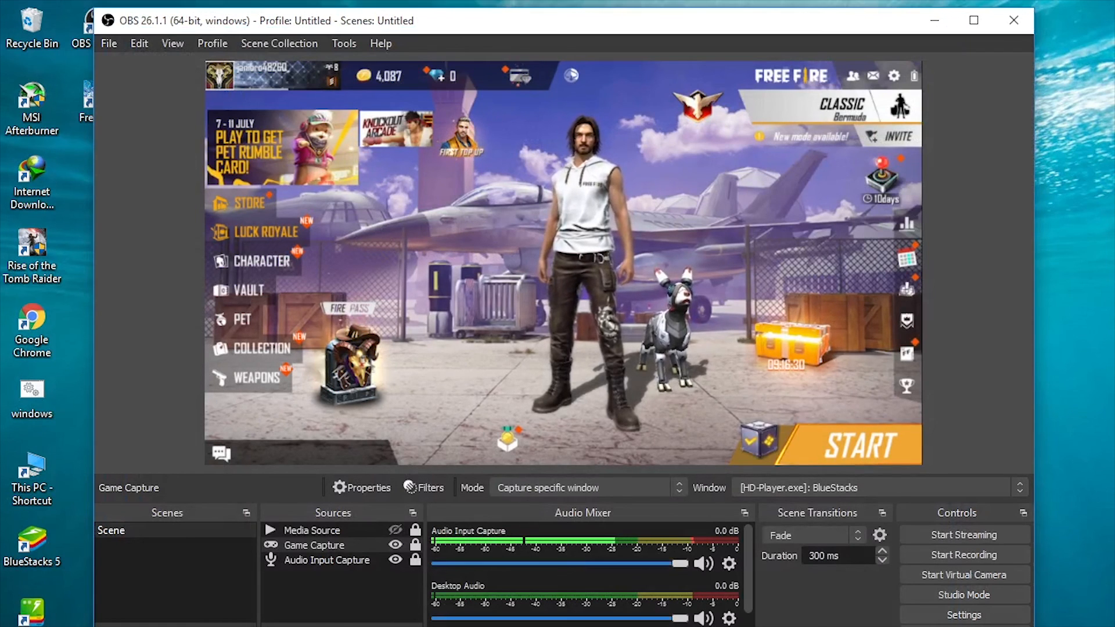
Switch to YouTube Studio in Chrome, check the live stream's preview and connection status, and return to OBS
mouse_move(272, 626)
left_click(272, 552)
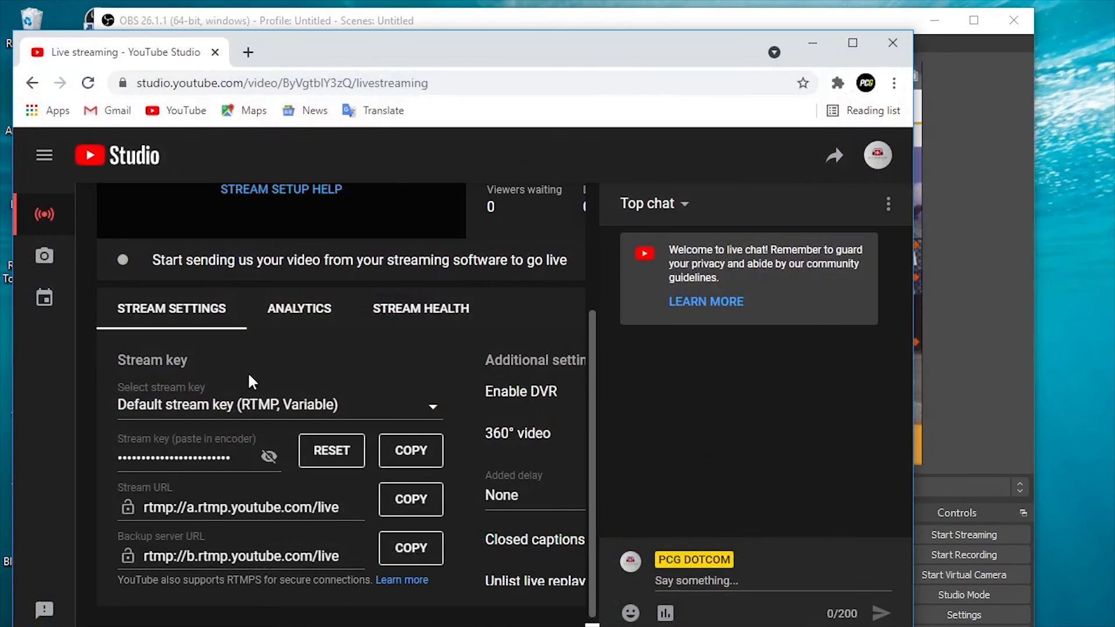
scroll(252, 380, "up", 3)
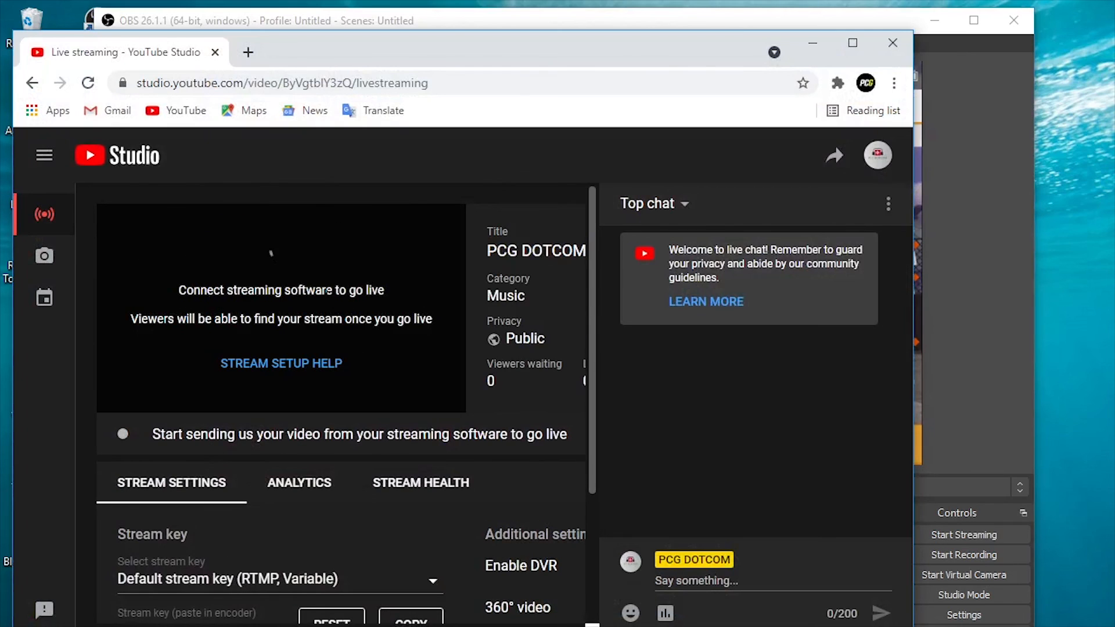
left_click(815, 42)
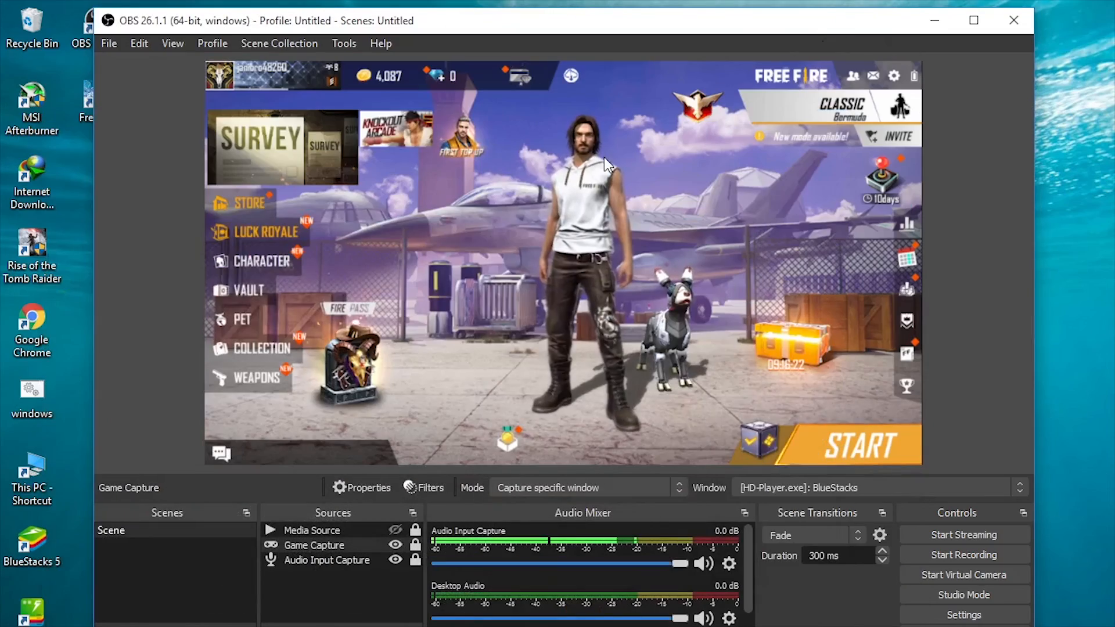
left_click(385, 45)
left_click(351, 70)
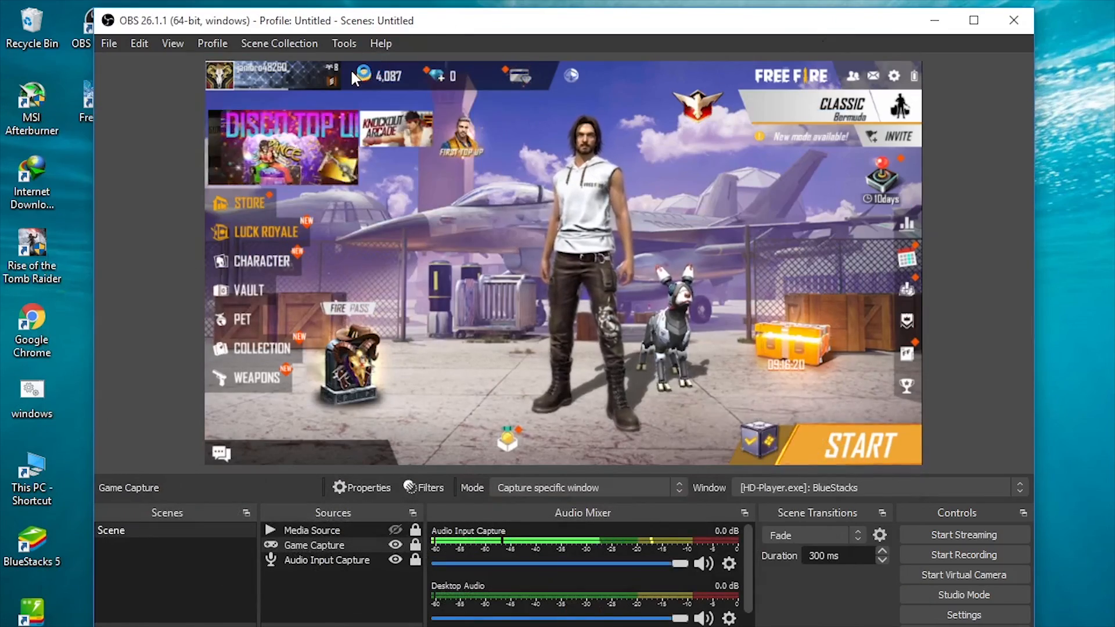
left_click(894, 41)
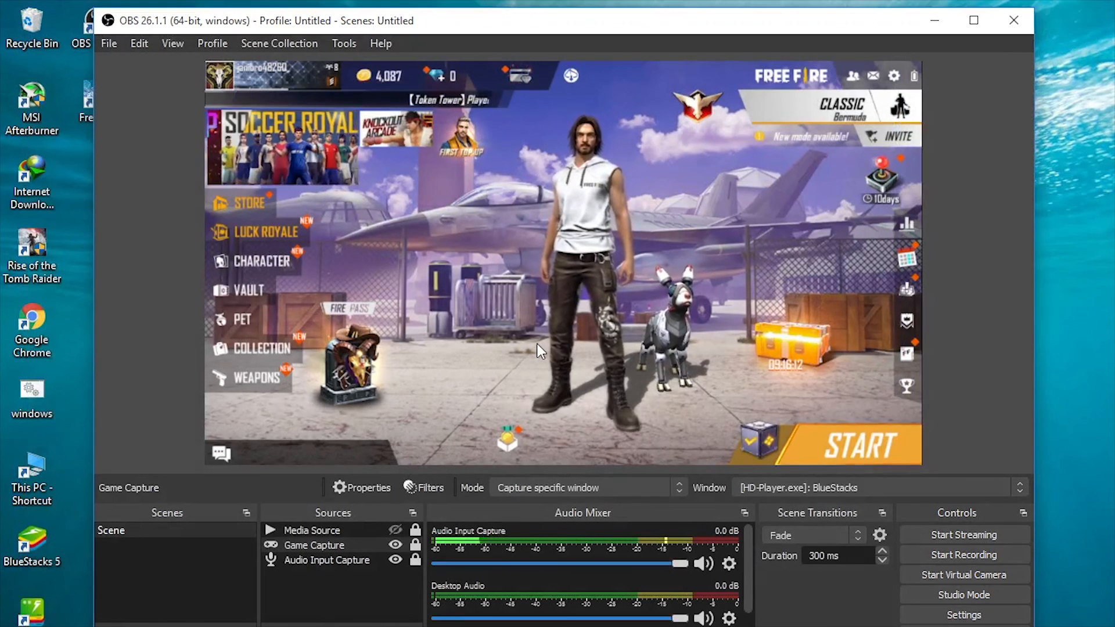
Hide the Game Capture and Audio Input Capture sources in the scene
left_click(396, 544)
left_click(396, 559)
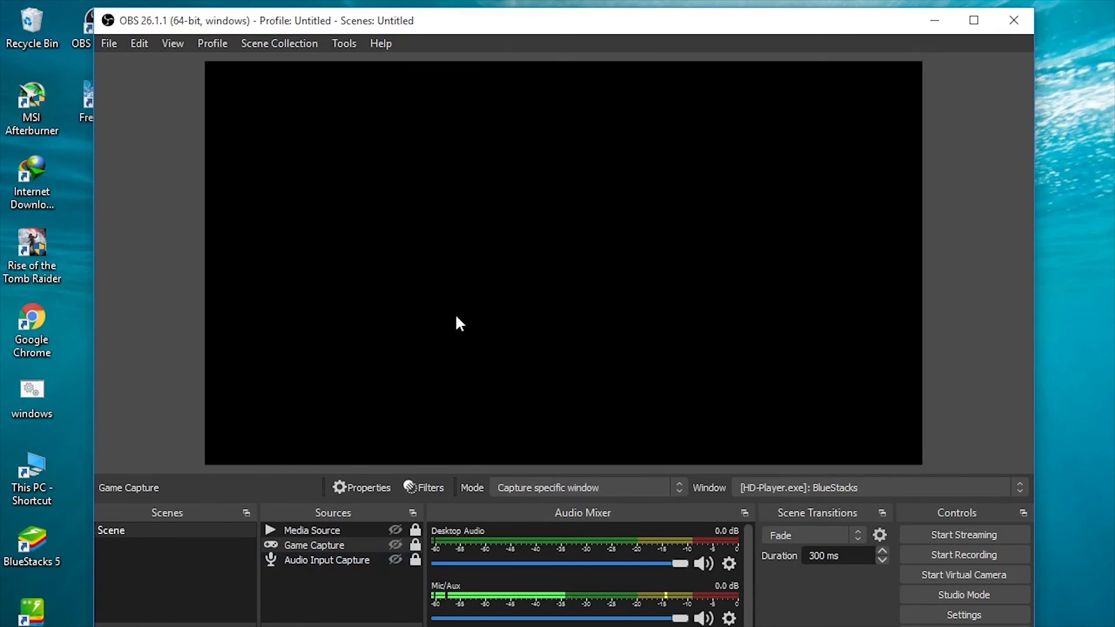